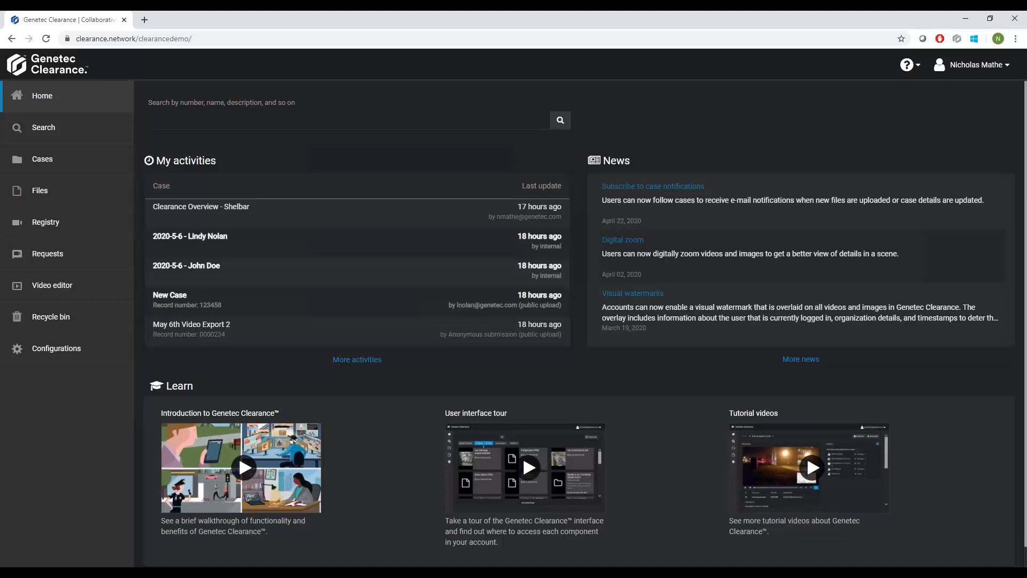
Switch to Security Desk and show the federated AE - Vestibule (PTZ) camera in the first monitoring tile.
{"action": "left_click_drag", "start_coordinate": [0, 110], "coordinate": [384, 12]}
{"action": "left_click", "coordinate": [134, 99]}
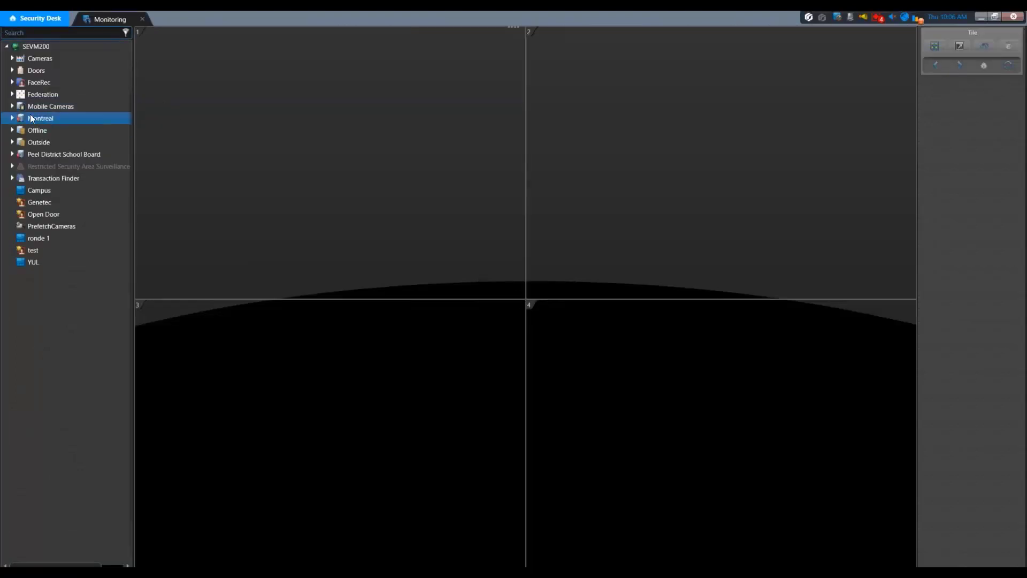
{"action": "left_click", "coordinate": [11, 94]}
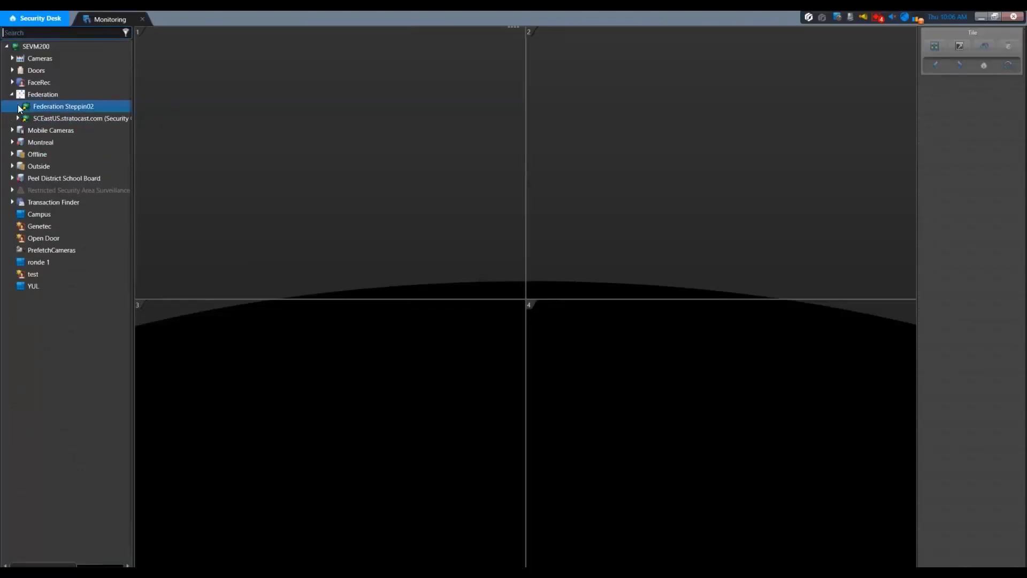
{"action": "left_click", "coordinate": [17, 106]}
{"action": "left_click", "coordinate": [66, 142]}
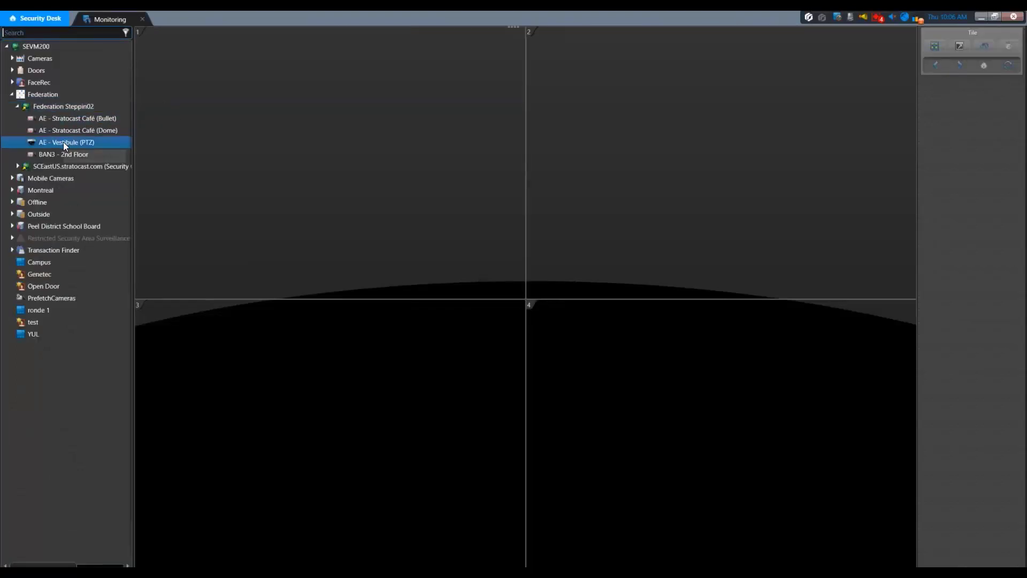
{"action": "left_click_drag", "start_coordinate": [168, 143], "coordinate": [241, 154]}
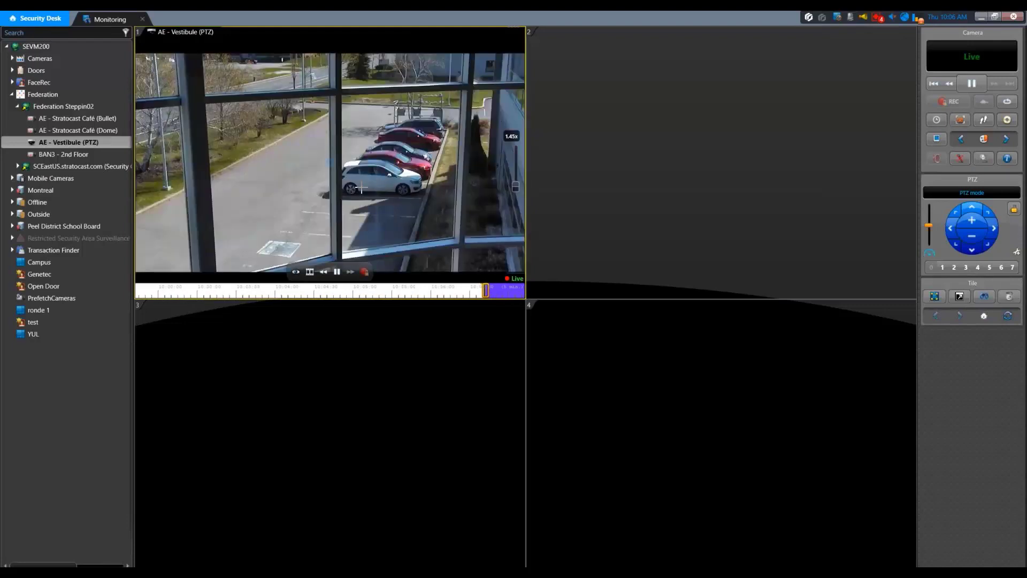
Start sending the camera's video to Genetec Clearance under a new case named "May 7th Video Export".
{"action": "right_click", "coordinate": [362, 192]}
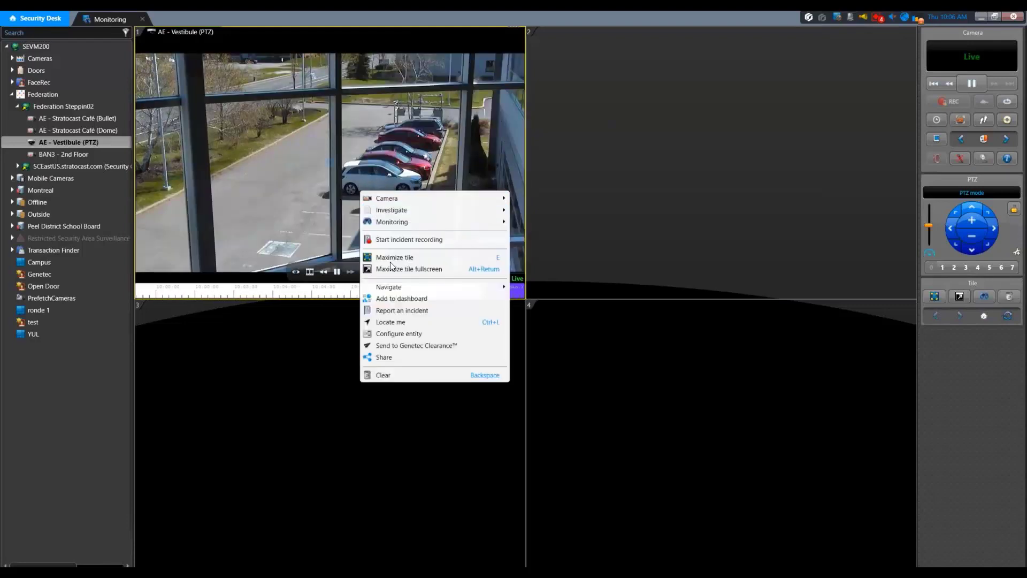
{"action": "left_click", "coordinate": [469, 348]}
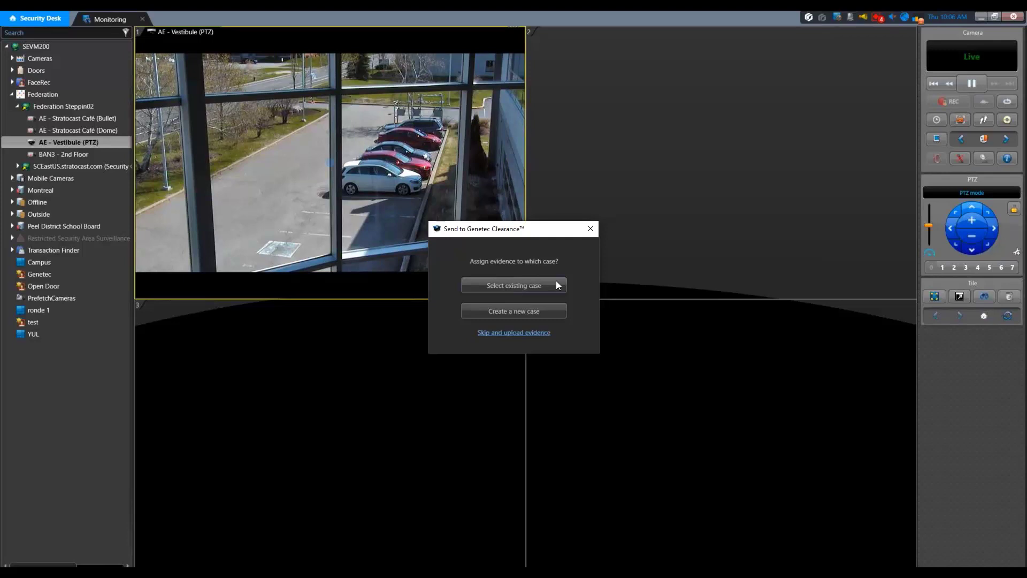
{"action": "left_click", "coordinate": [527, 312]}
{"action": "type", "text": "May"}
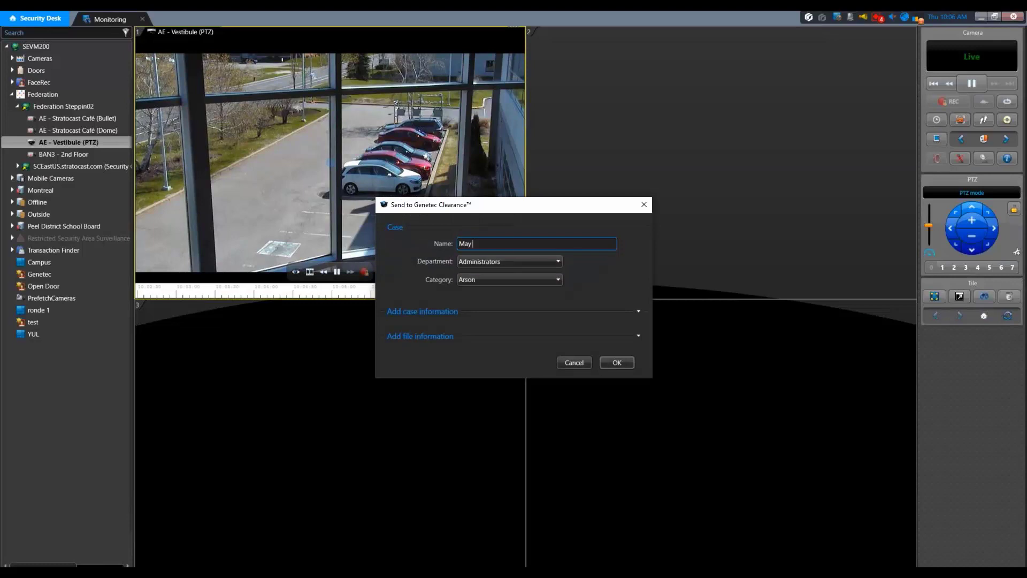
{"action": "type", "text": " 7th Video Export"}
Assign the new case to the Administrators department and the Arson category.
{"action": "left_click", "coordinate": [530, 261]}
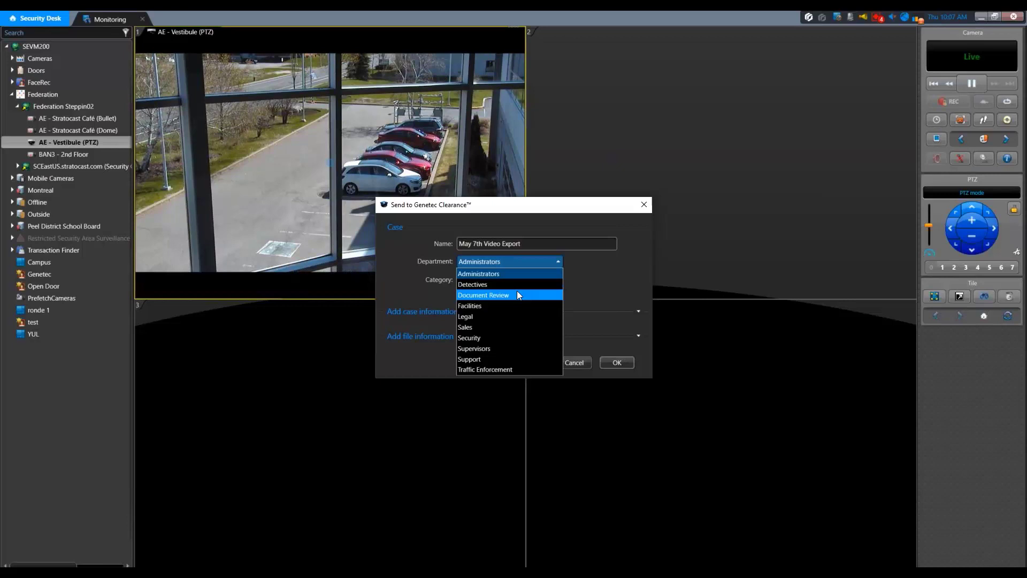
{"action": "left_click", "coordinate": [492, 273]}
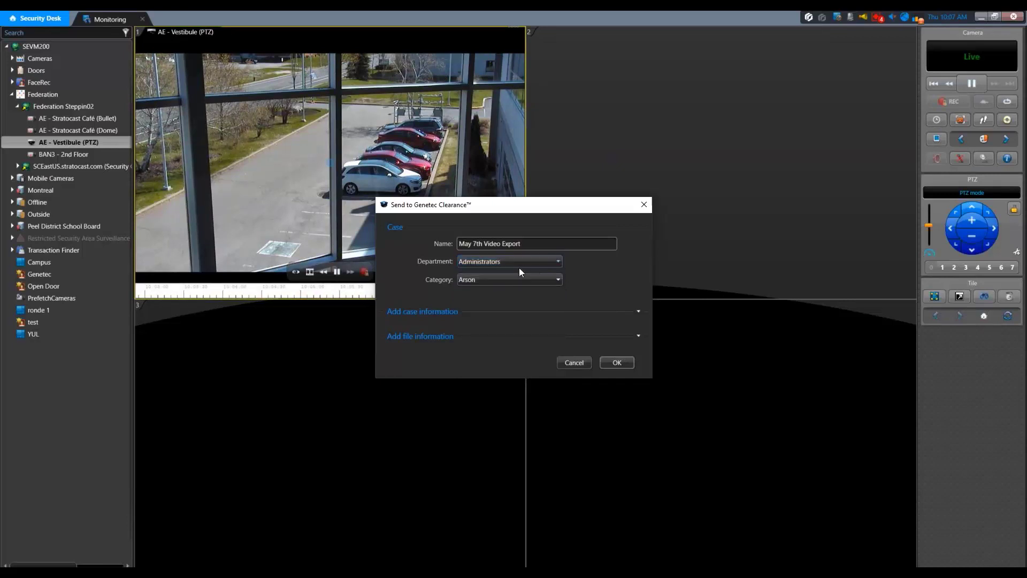
{"action": "left_click", "coordinate": [492, 282]}
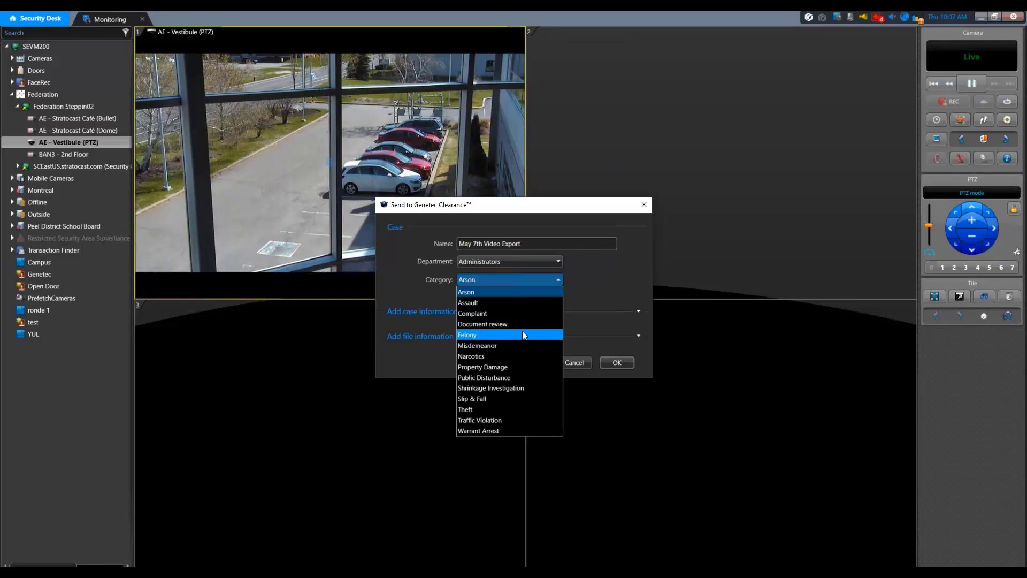
{"action": "left_click", "coordinate": [491, 294]}
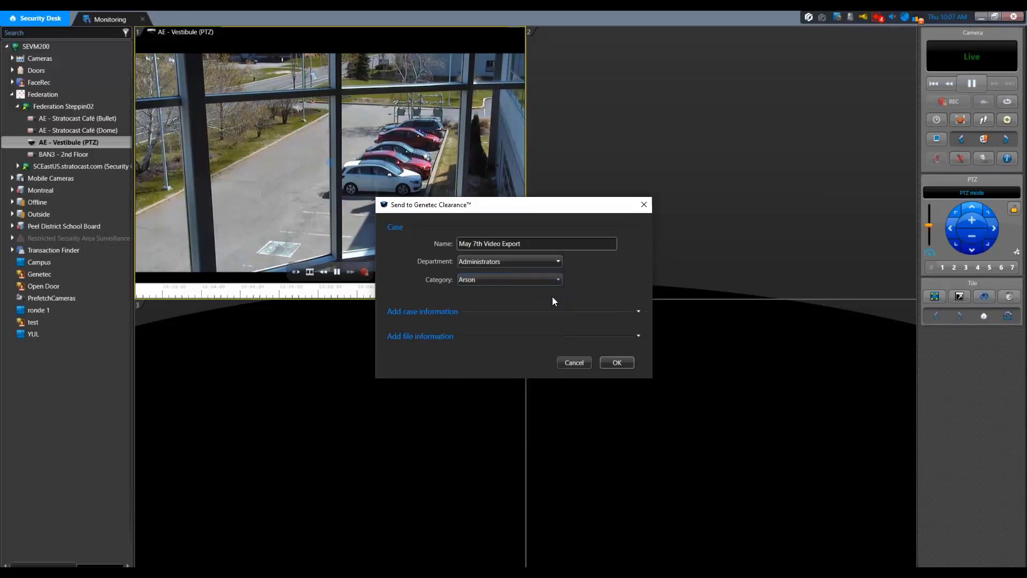
Fill in the case information with incident number 237472, record number 000234 and the description "Video test".
{"action": "left_click", "coordinate": [636, 313]}
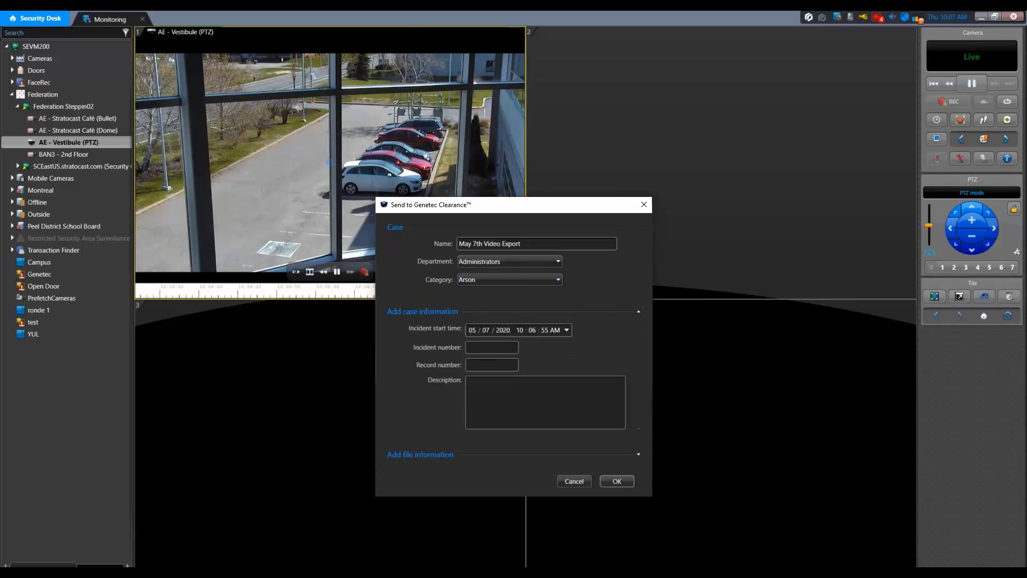
{"action": "left_click", "coordinate": [478, 347]}
{"action": "type", "text": "237472"}
{"action": "left_click", "coordinate": [488, 364]}
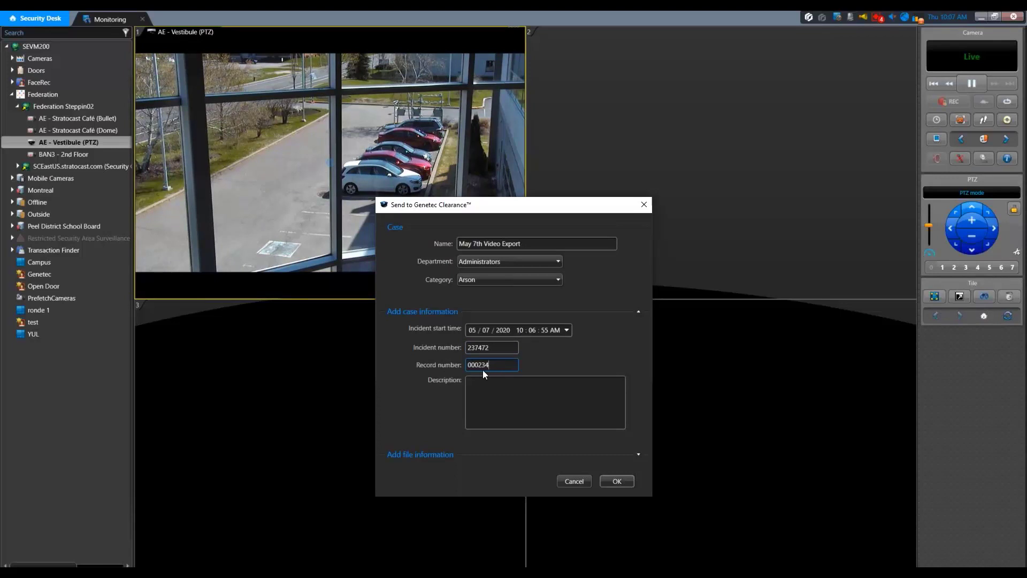
{"action": "left_click", "coordinate": [491, 389]}
{"action": "type", "text": "Video test"}
Review the clip's file information and start and end times, and submit the new case with its video.
{"action": "left_click", "coordinate": [638, 455]}
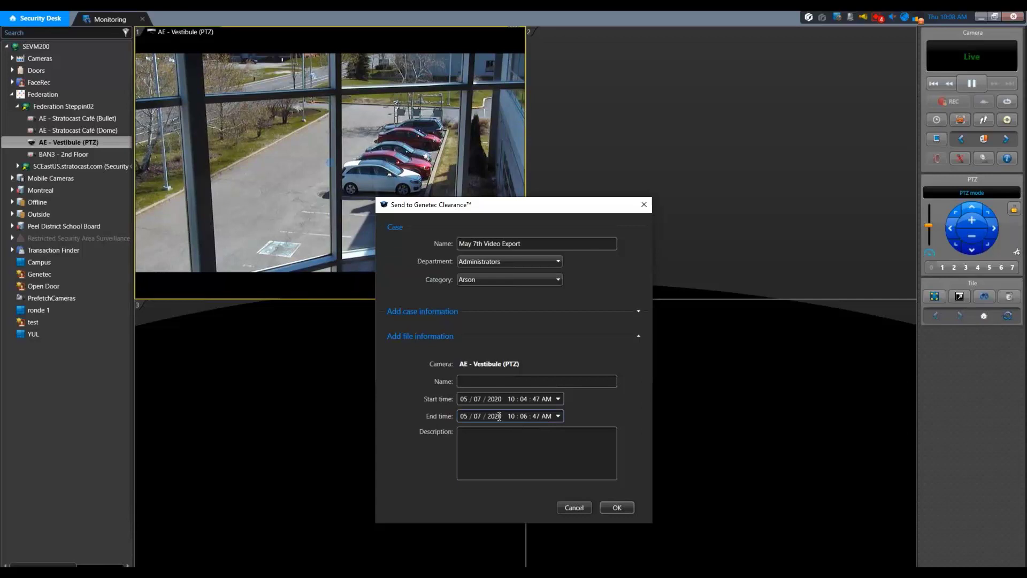
{"action": "key", "text": "Tab"}
{"action": "left_click", "coordinate": [618, 507]}
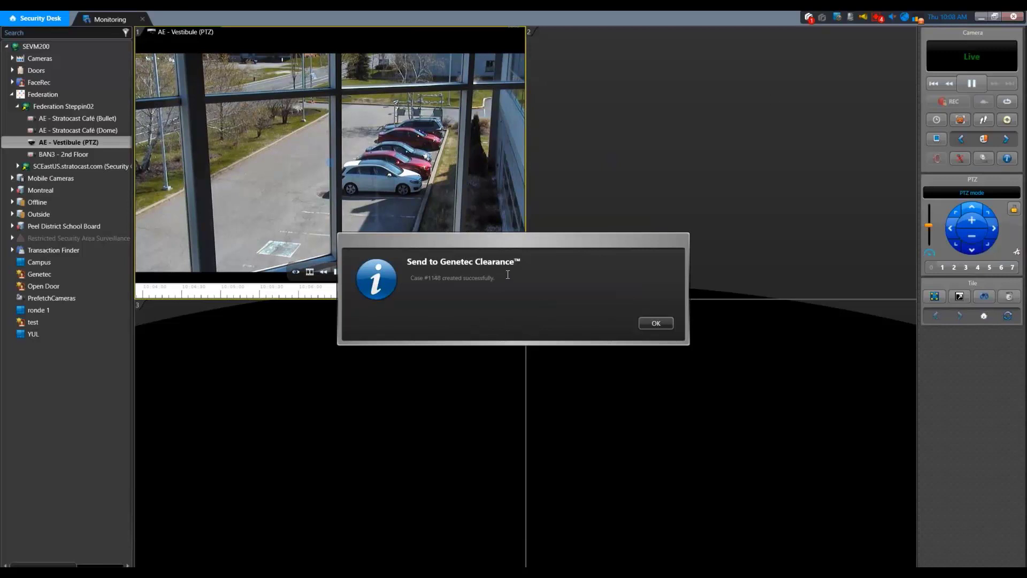
{"action": "left_click", "coordinate": [655, 323]}
{"action": "left_click", "coordinate": [809, 17]}
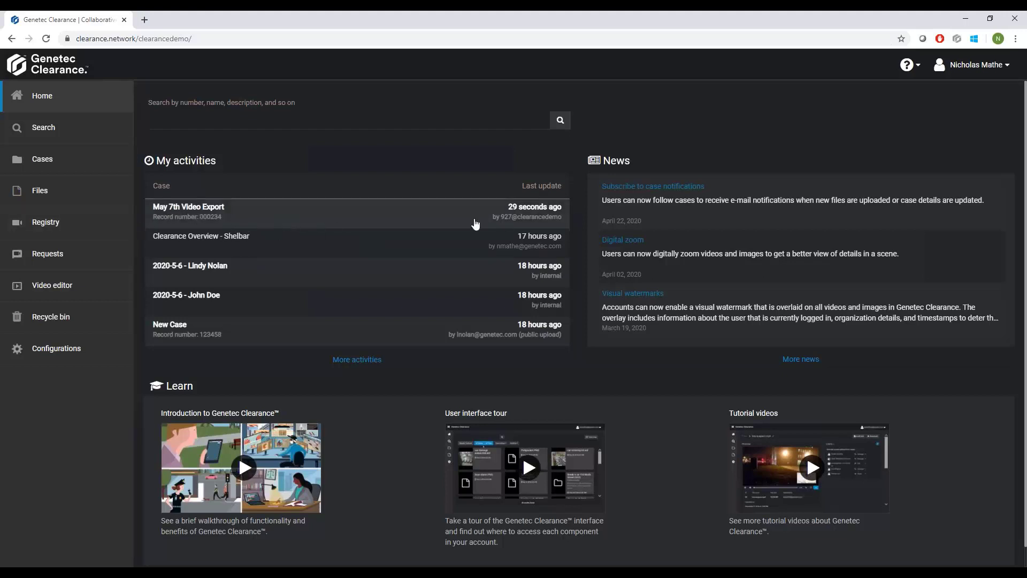
Open the May 7th Video Export case in Genetec Clearance in the browser and add the tag "parking".
{"action": "left_click", "coordinate": [296, 218]}
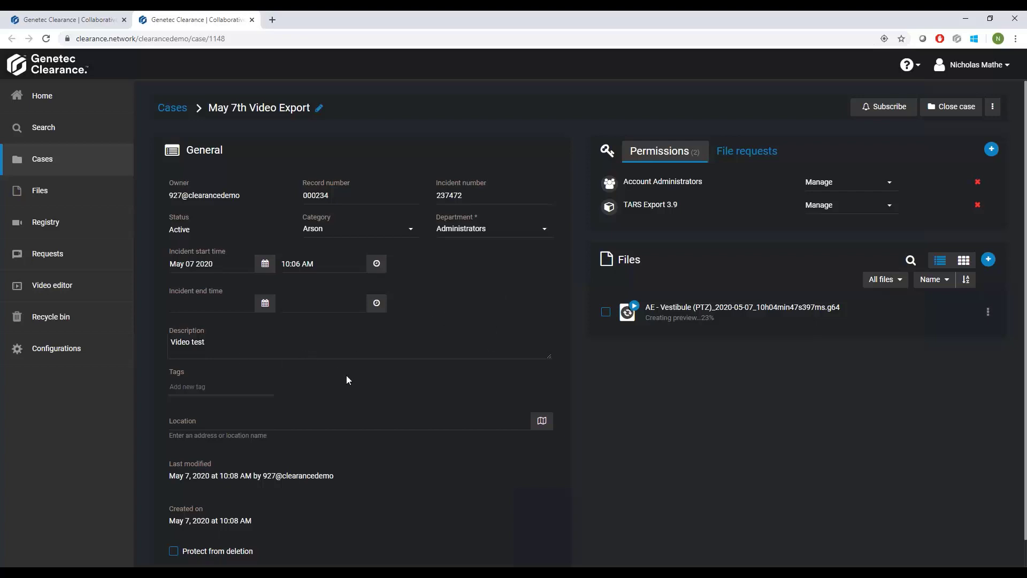
{"action": "left_click", "coordinate": [219, 385]}
{"action": "type", "text": "parking"}
{"action": "key", "text": "Return"}
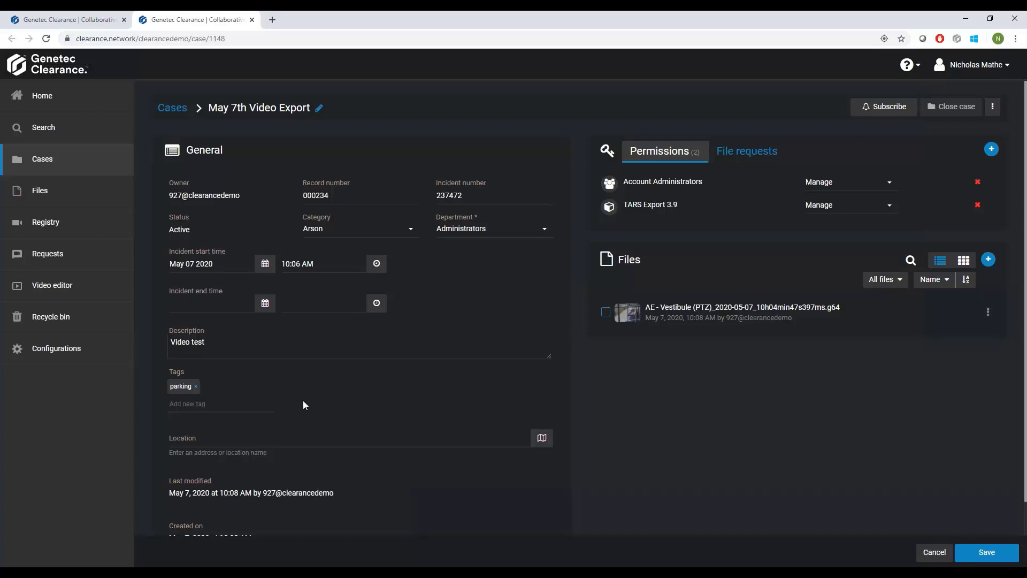
Set the case's location by searching for "gene" and choosing the suggested Genetec site in Saint-Laurent.
{"action": "left_click", "coordinate": [255, 438]}
{"action": "type", "text": "gen"}
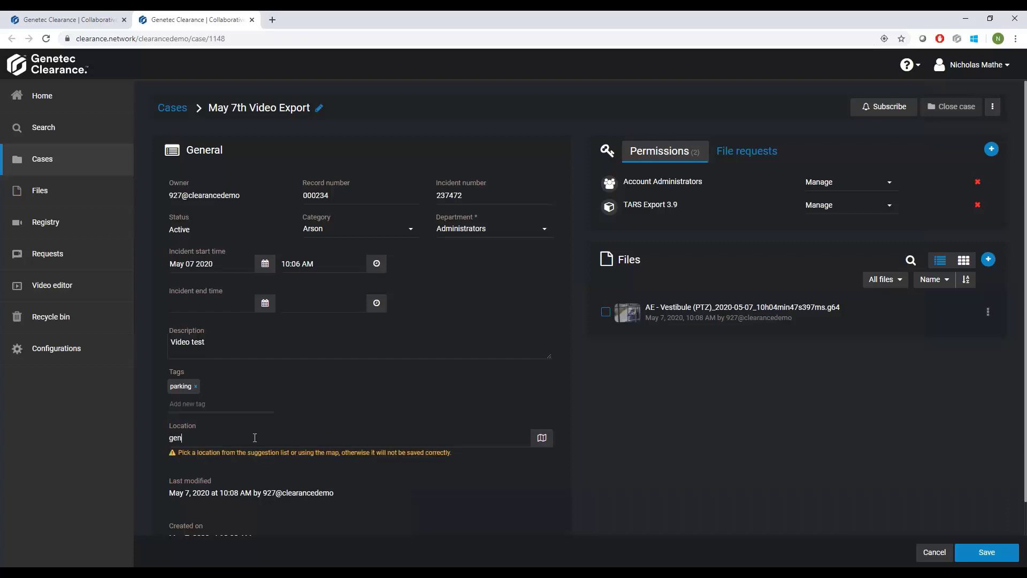
{"action": "type", "text": "e"}
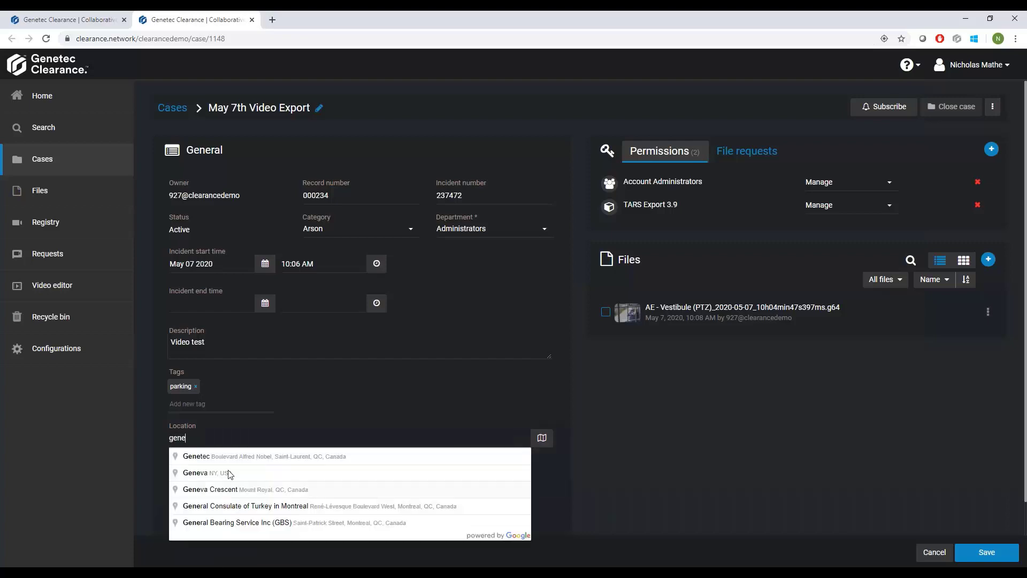
{"action": "left_click", "coordinate": [232, 457]}
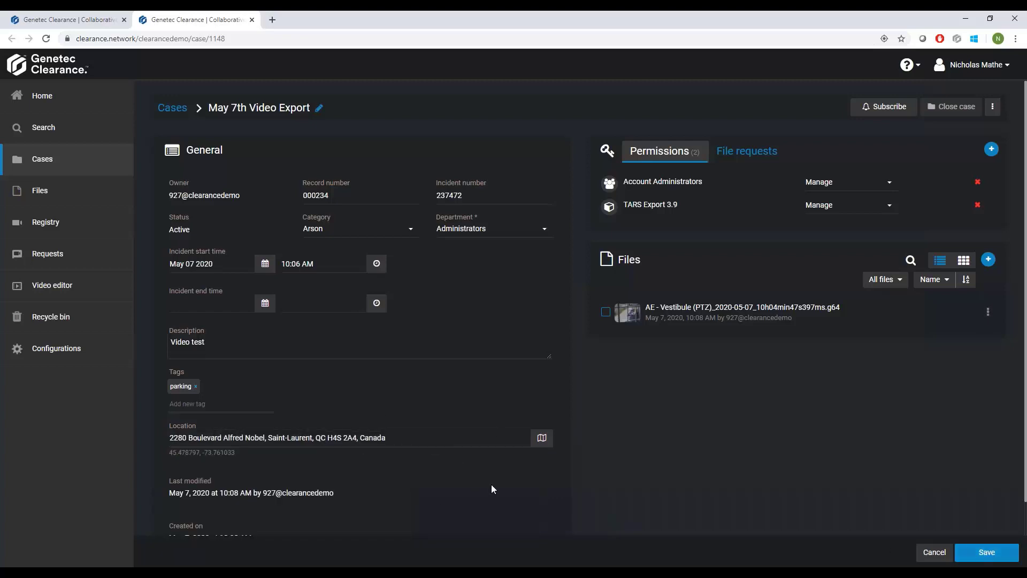
Adjust the case's location slightly on the map, apply it and save the case.
{"action": "left_click", "coordinate": [541, 443]}
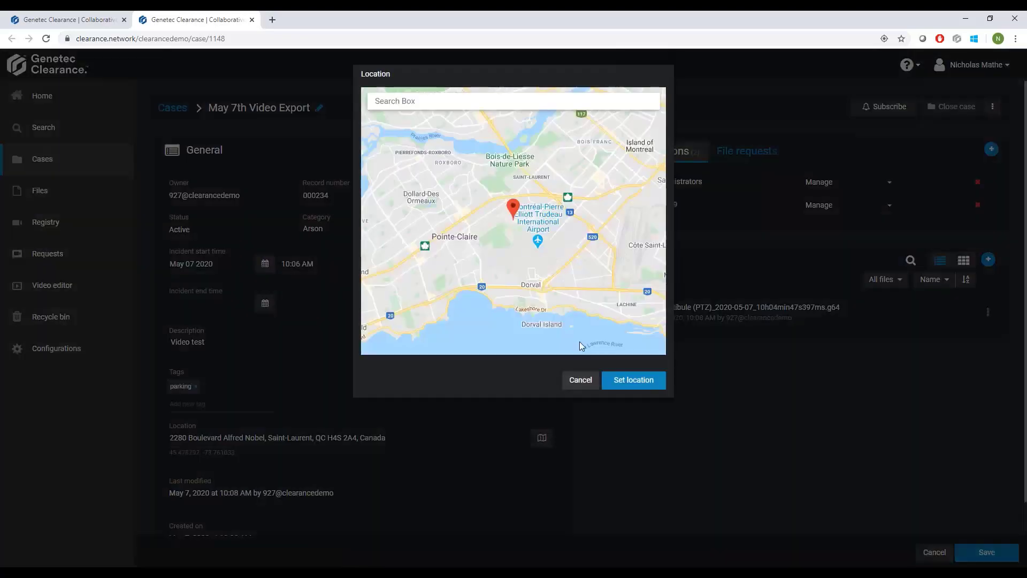
{"action": "mouse_move", "coordinate": [513, 208]}
{"action": "left_mouse_down"}
{"action": "mouse_move", "coordinate": [495, 206]}
{"action": "mouse_move", "coordinate": [524, 203]}
{"action": "mouse_move", "coordinate": [509, 203]}
{"action": "left_mouse_up"}
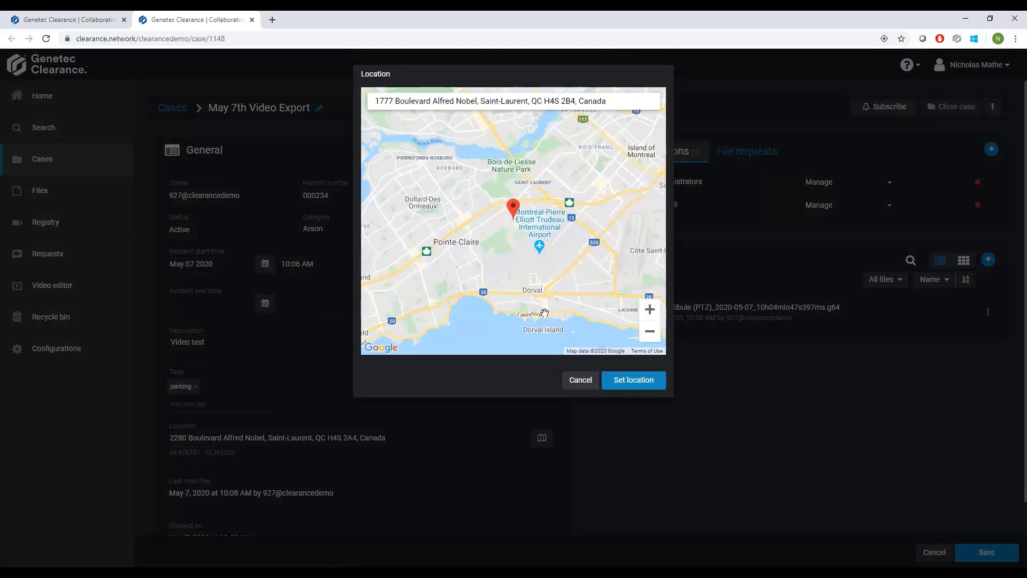
{"action": "left_click", "coordinate": [620, 386]}
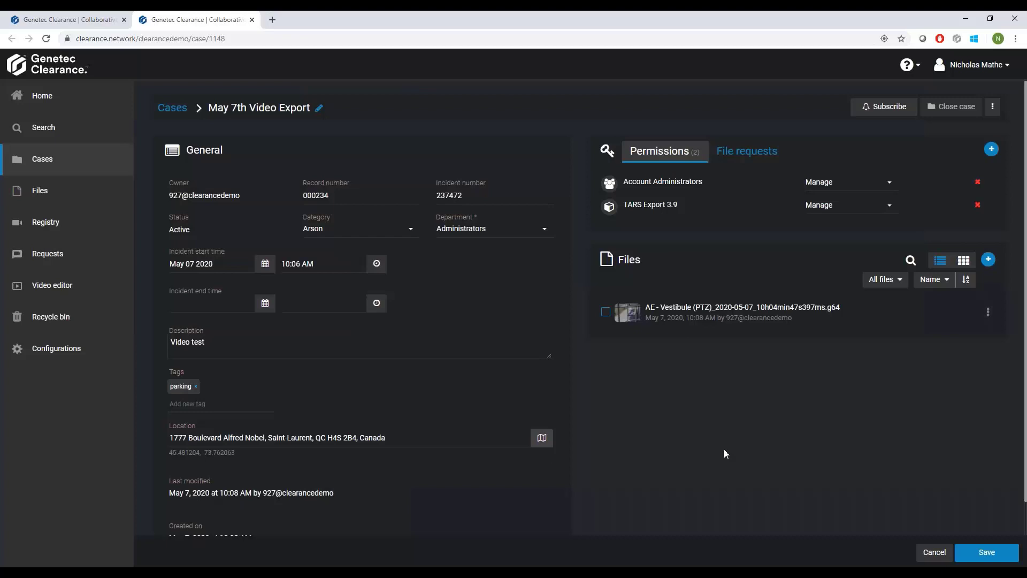
{"action": "left_click", "coordinate": [984, 551]}
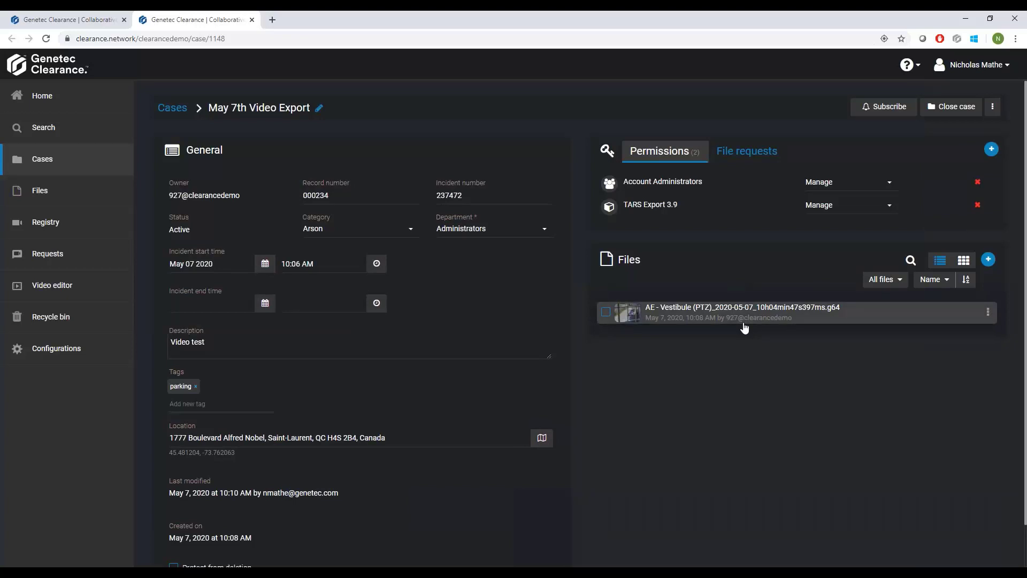
Open the case's AE - Vestibule (PTZ) video file on its own page, play it and review its file details.
{"action": "left_click", "coordinate": [988, 312]}
{"action": "left_click", "coordinate": [938, 340]}
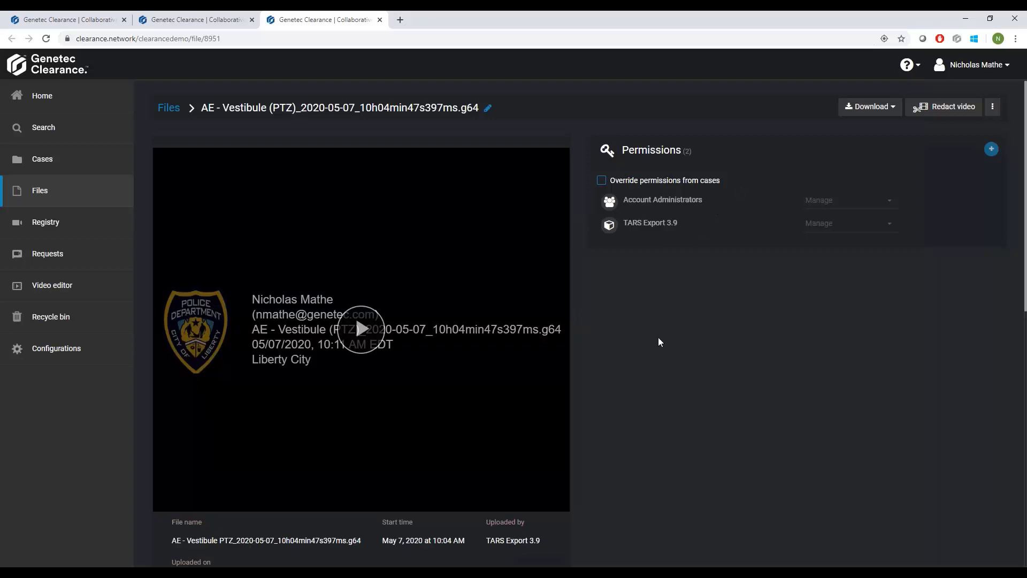
{"action": "left_click", "coordinate": [361, 329]}
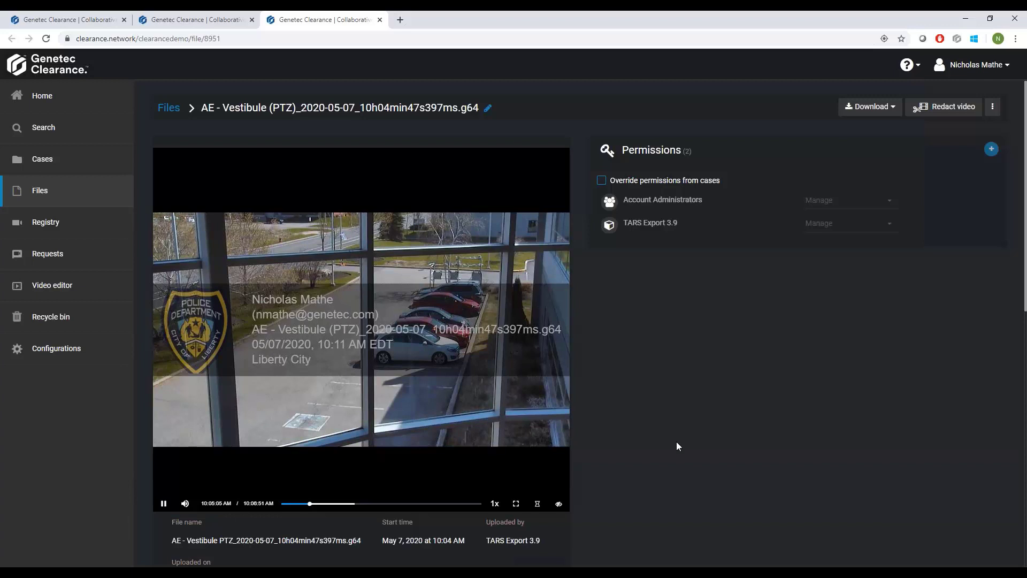
{"action": "scroll", "coordinate": [635, 418], "scroll_direction": "down", "scroll_amount": 1}
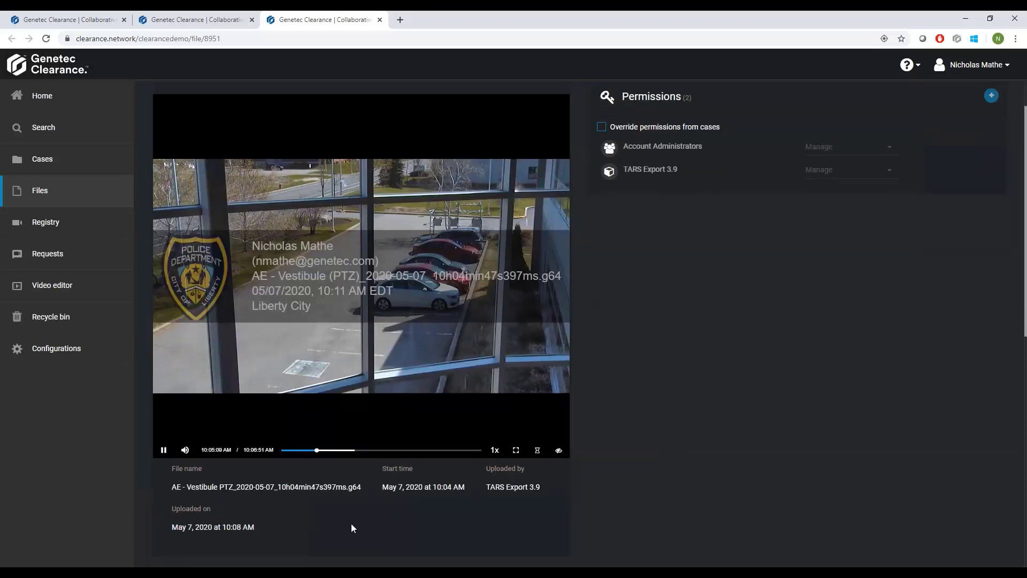
{"action": "scroll", "coordinate": [575, 506], "scroll_direction": "down", "scroll_amount": 4}
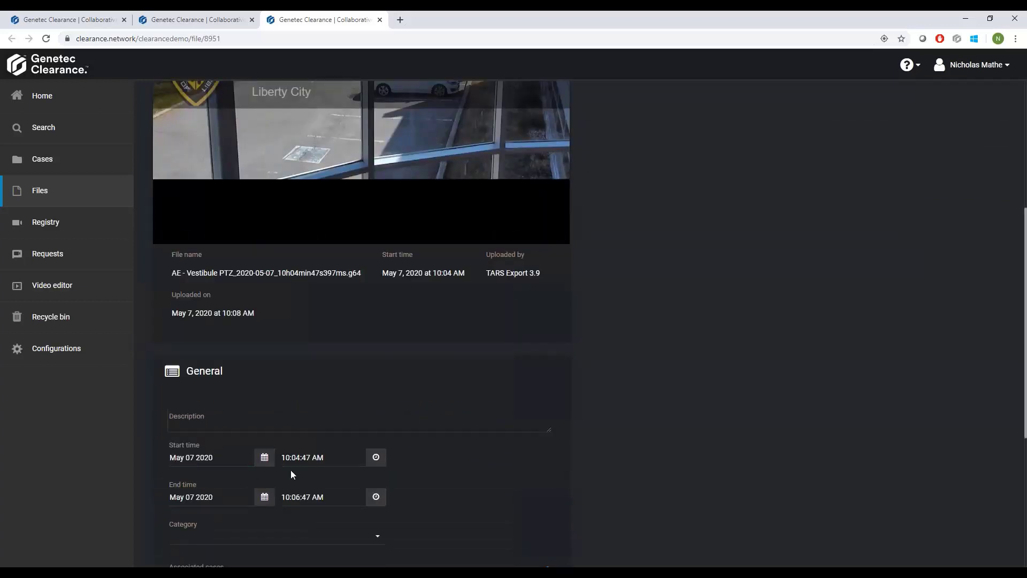
{"action": "scroll", "coordinate": [289, 472], "scroll_direction": "up", "scroll_amount": 4}
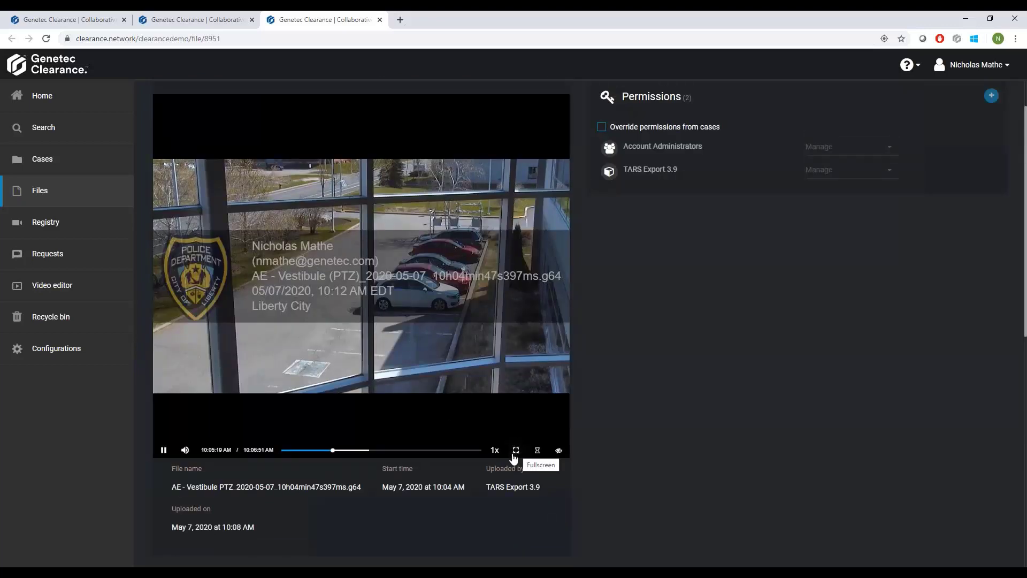
Zoom digitally into the parked cars in the video, pan around the enlarged image and zoom back out.
{"action": "mouse_move", "coordinate": [494, 450]}
{"action": "scroll", "coordinate": [466, 282], "scroll_direction": "up", "scroll_amount": 8}
{"action": "left_click_drag", "start_coordinate": [504, 216], "coordinate": [425, 294]}
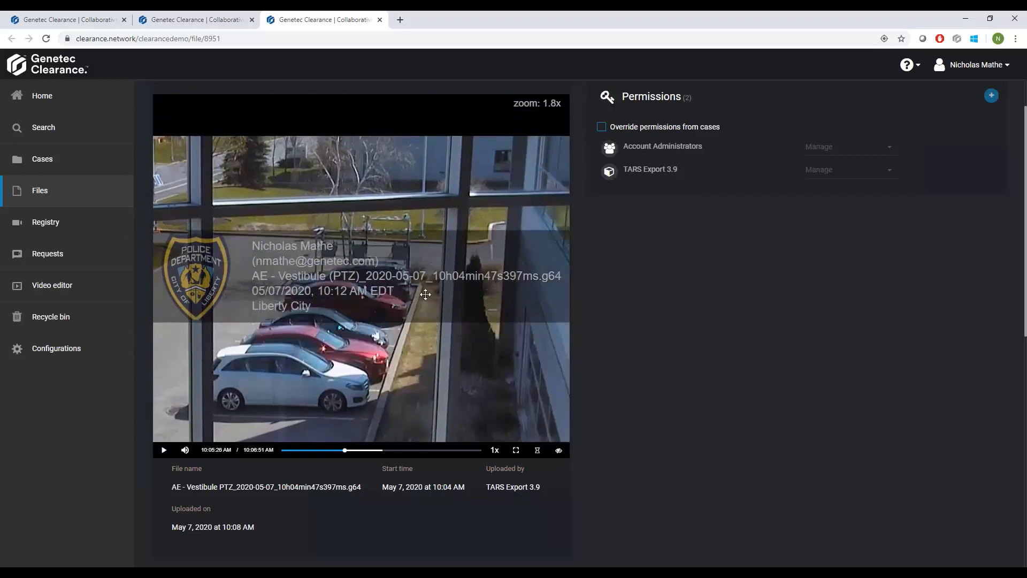
{"action": "scroll", "coordinate": [438, 288], "scroll_direction": "up", "scroll_amount": 10}
{"action": "left_click_drag", "start_coordinate": [217, 275], "coordinate": [297, 259]}
{"action": "scroll", "coordinate": [297, 260], "scroll_direction": "down", "scroll_amount": 10}
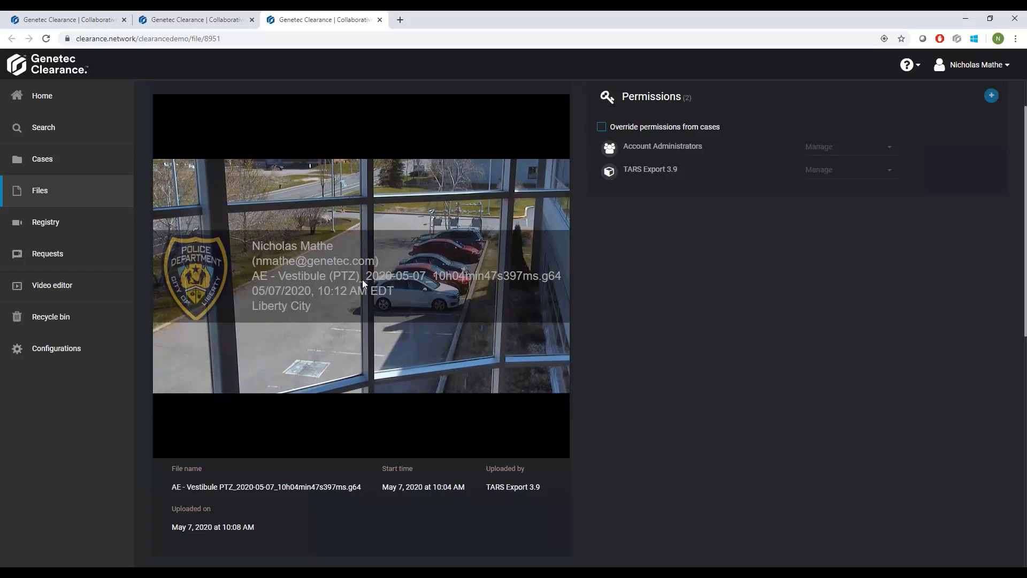
Examine the visual watermark over the video, hide it and show it again.
{"action": "mouse_move", "coordinate": [275, 294]}
{"action": "mouse_move", "coordinate": [222, 266]}
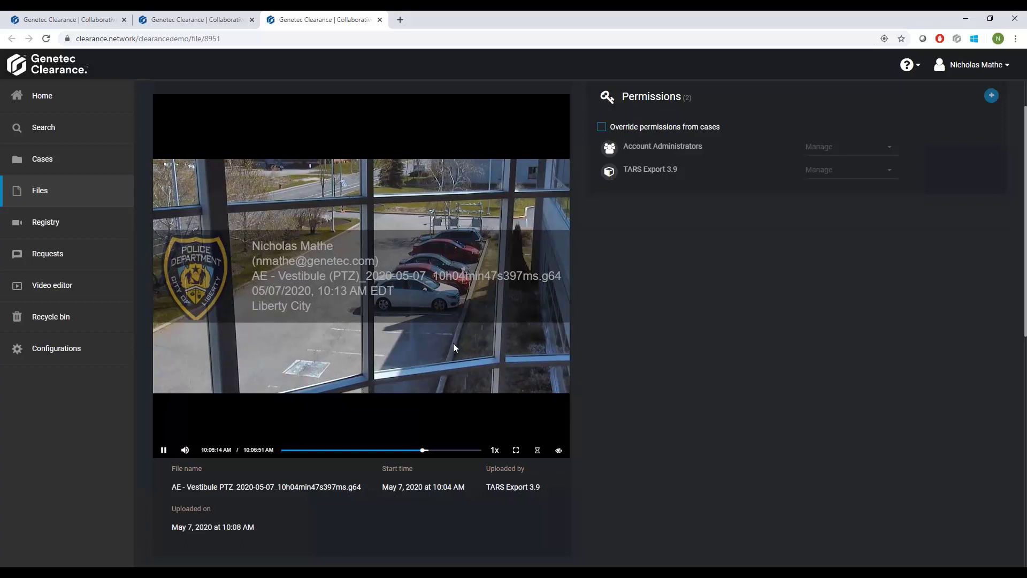
{"action": "left_click", "coordinate": [559, 452]}
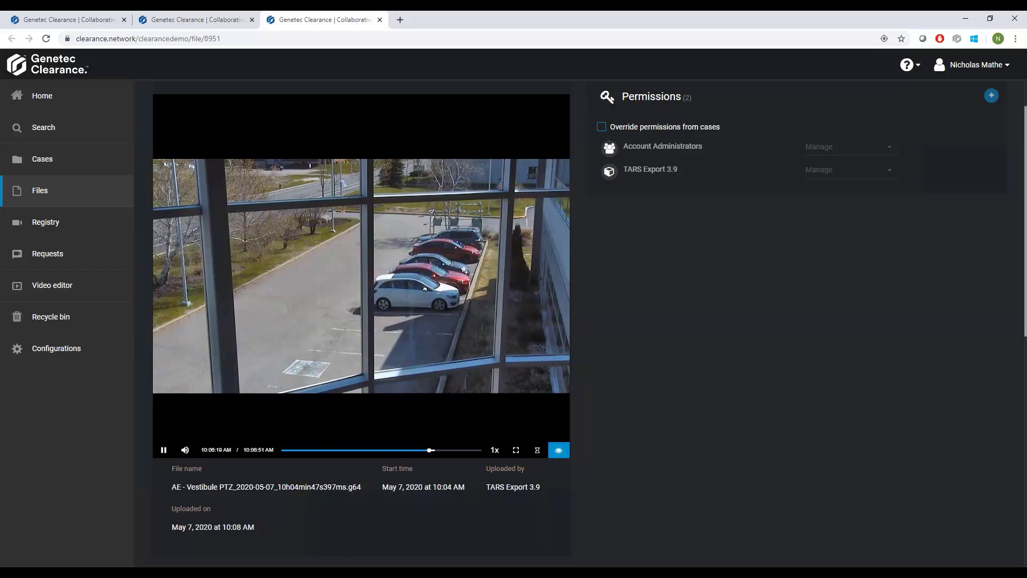
{"action": "left_click", "coordinate": [558, 450]}
{"action": "scroll", "coordinate": [648, 443], "scroll_direction": "up", "scroll_amount": 1}
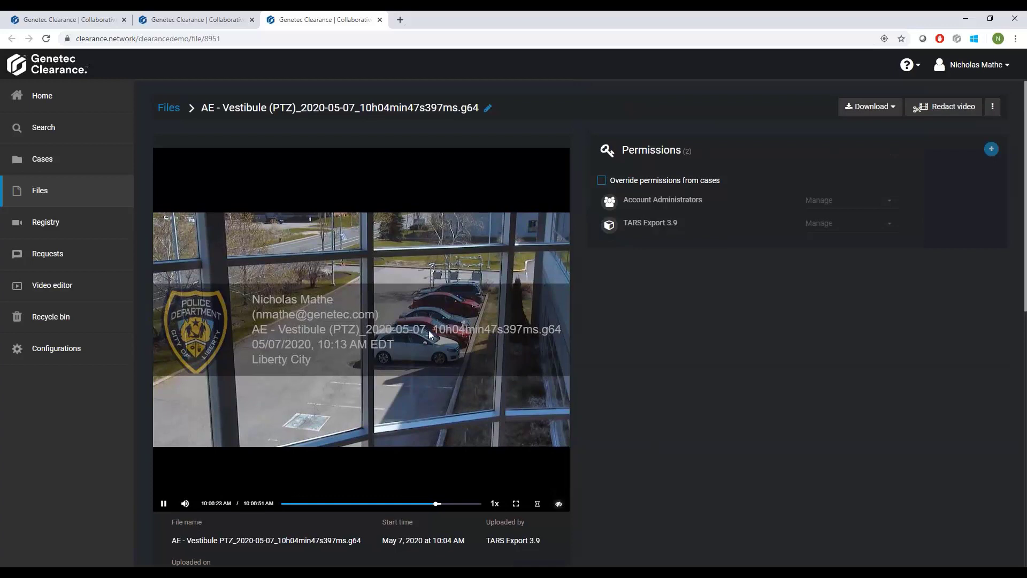
Check the download formats offered for the AE - Vestibule (PTZ) video, dismiss them and return to the case page.
{"action": "left_click", "coordinate": [872, 110]}
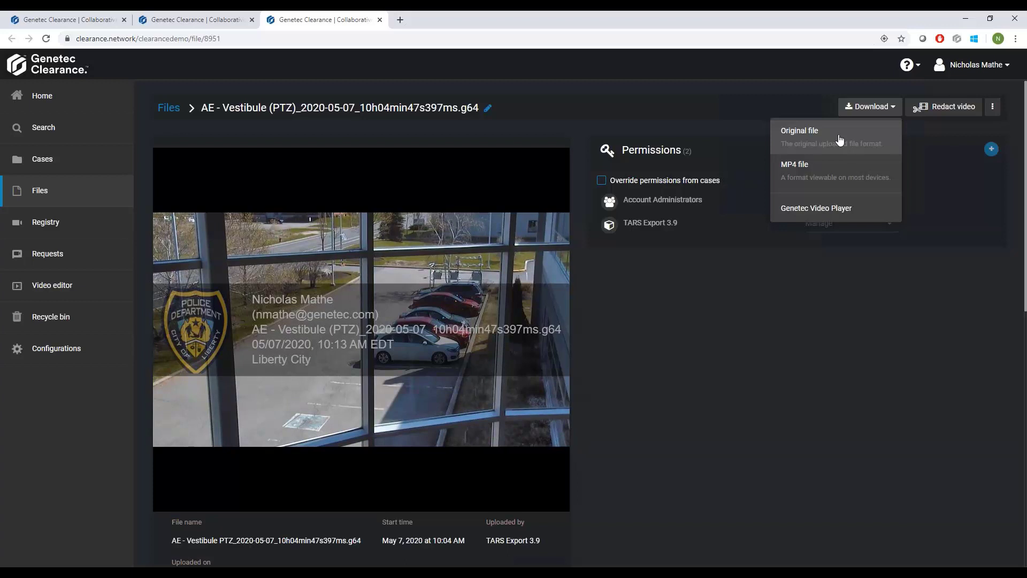
{"action": "left_click", "coordinate": [470, 70]}
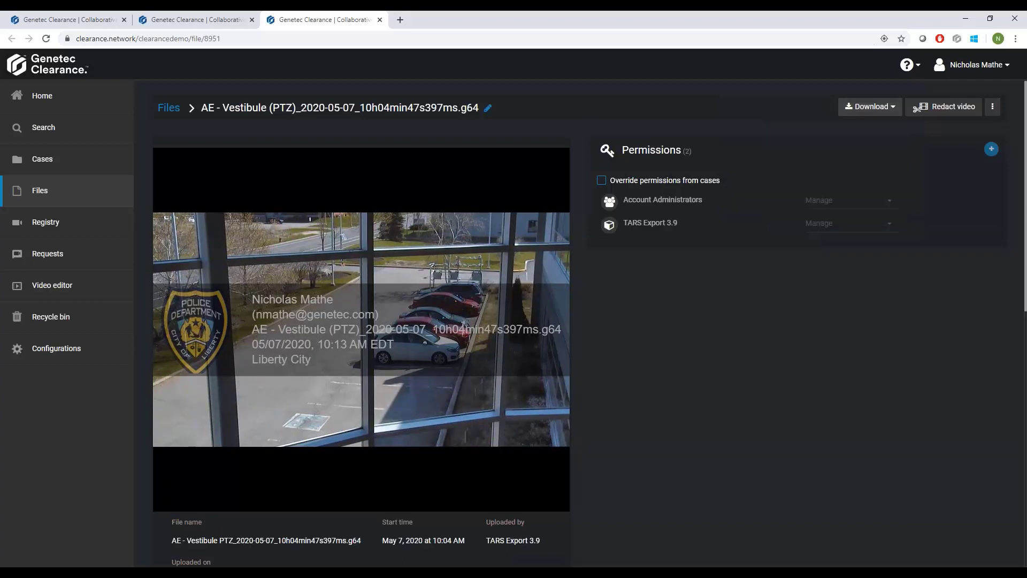
{"action": "left_click", "coordinate": [380, 20]}
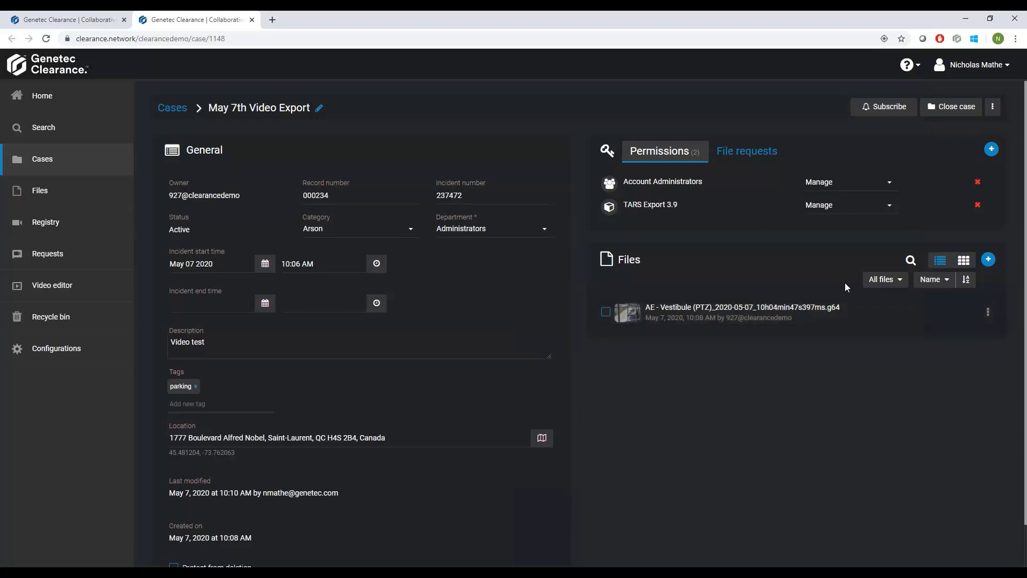
{"action": "left_click", "coordinate": [989, 262]}
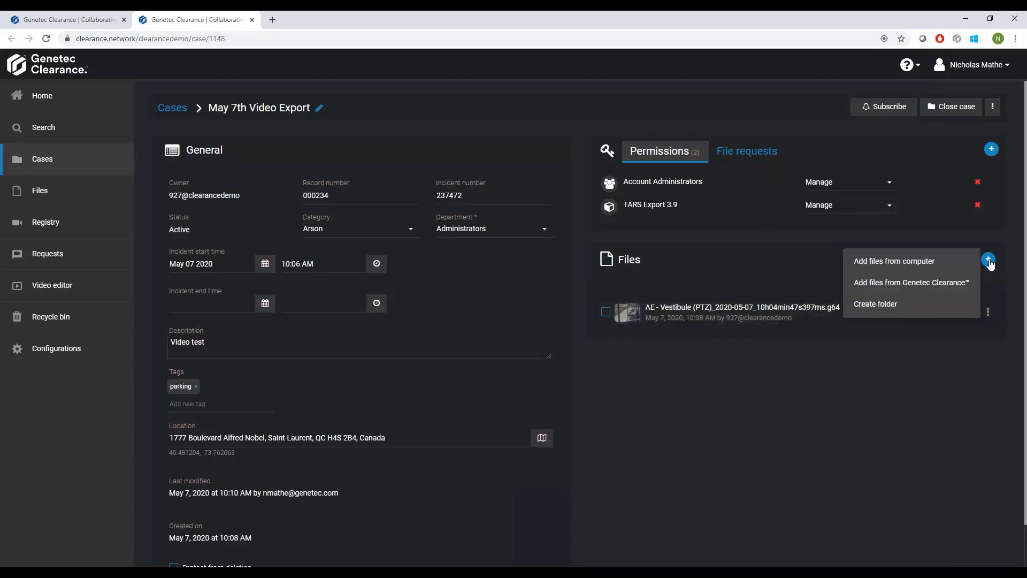
{"action": "left_click", "coordinate": [940, 263]}
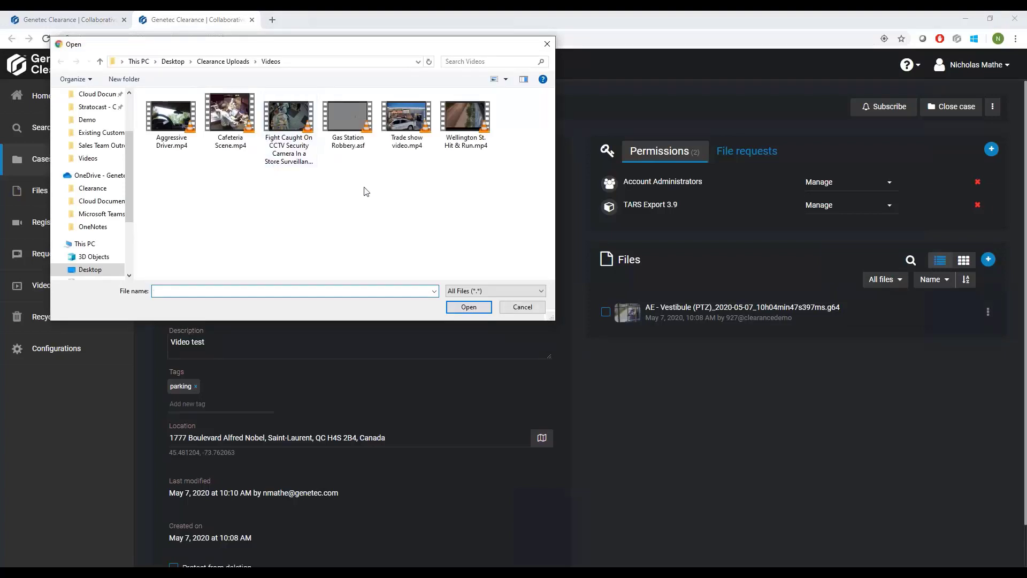
{"action": "left_click", "coordinate": [517, 307]}
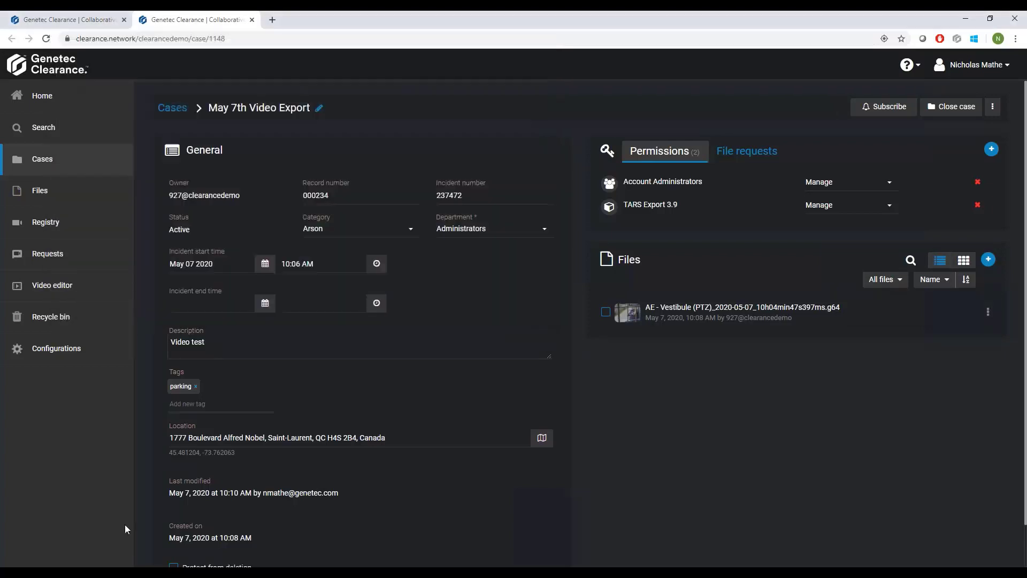
Upload all the files from the Clearance Uploads\Demo folder in File Explorer to the May 7th Video Export case.
{"action": "left_click", "coordinate": [42, 561]}
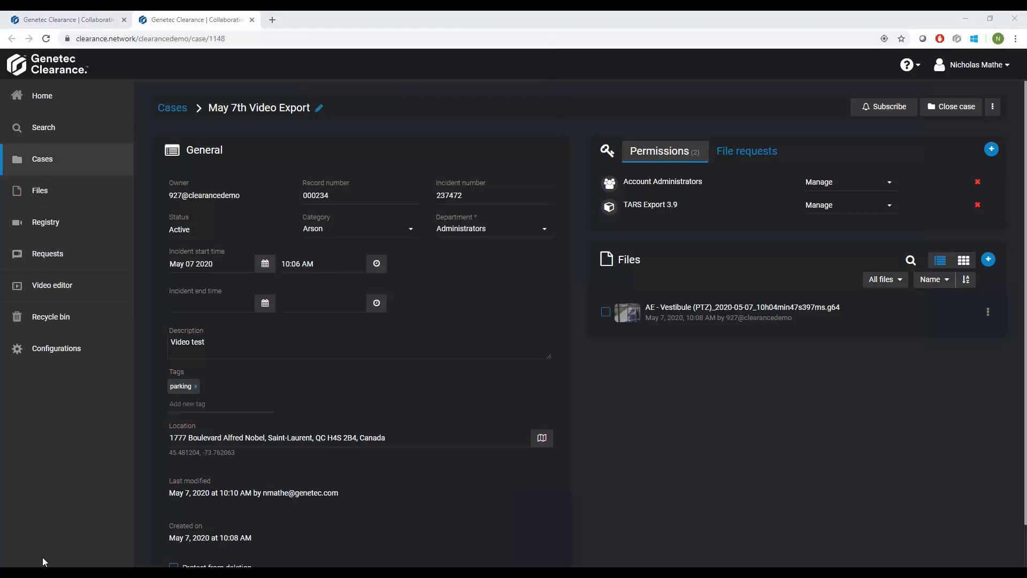
{"action": "left_click_drag", "start_coordinate": [181, 94], "coordinate": [359, 96]}
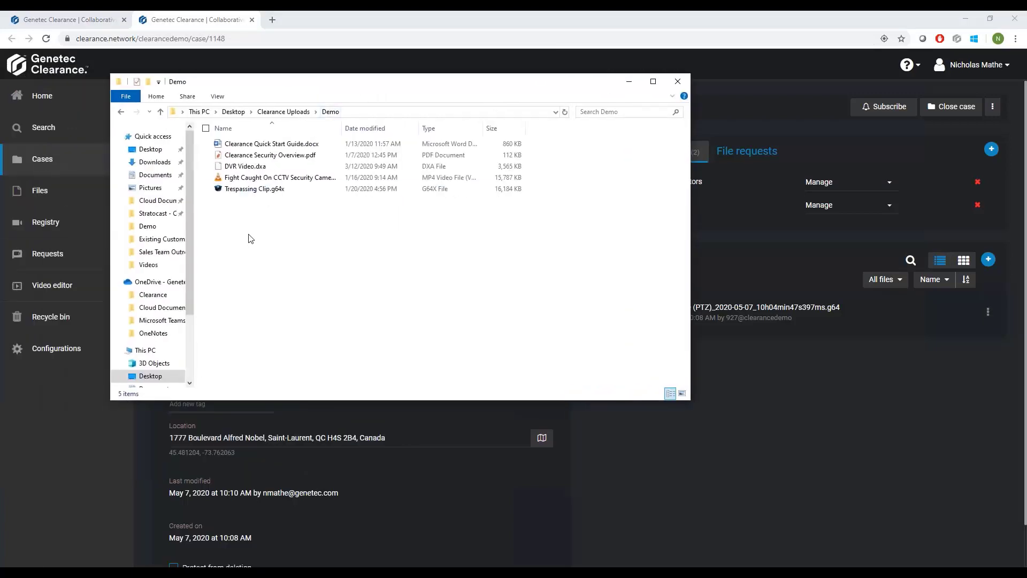
{"action": "left_click_drag", "start_coordinate": [251, 241], "coordinate": [746, 312]}
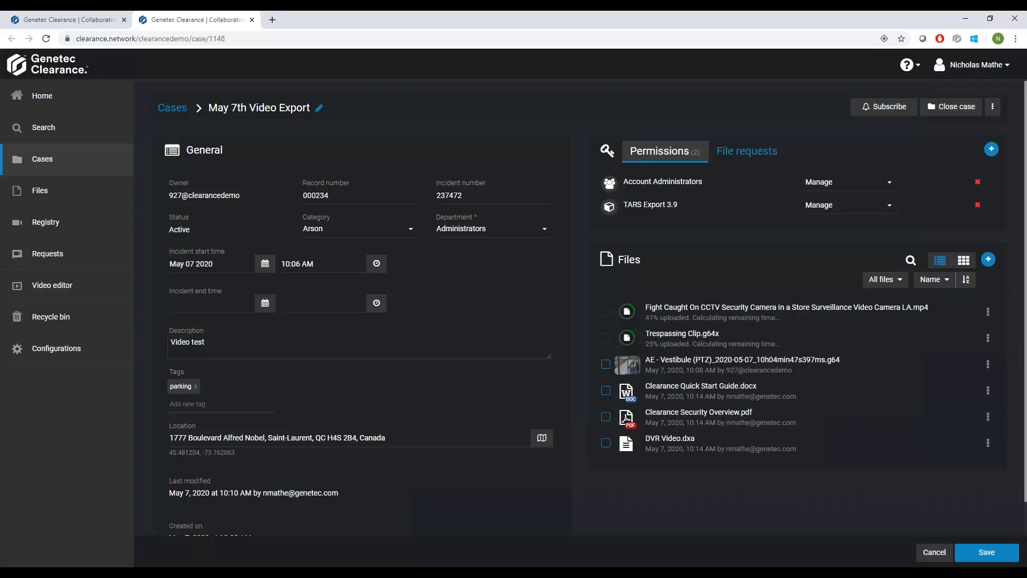
Switch to Genetec Clearance Uploader and try to assign Wellington St. Hit & Run.mp4 to a new case.
{"action": "left_click", "coordinate": [484, 573]}
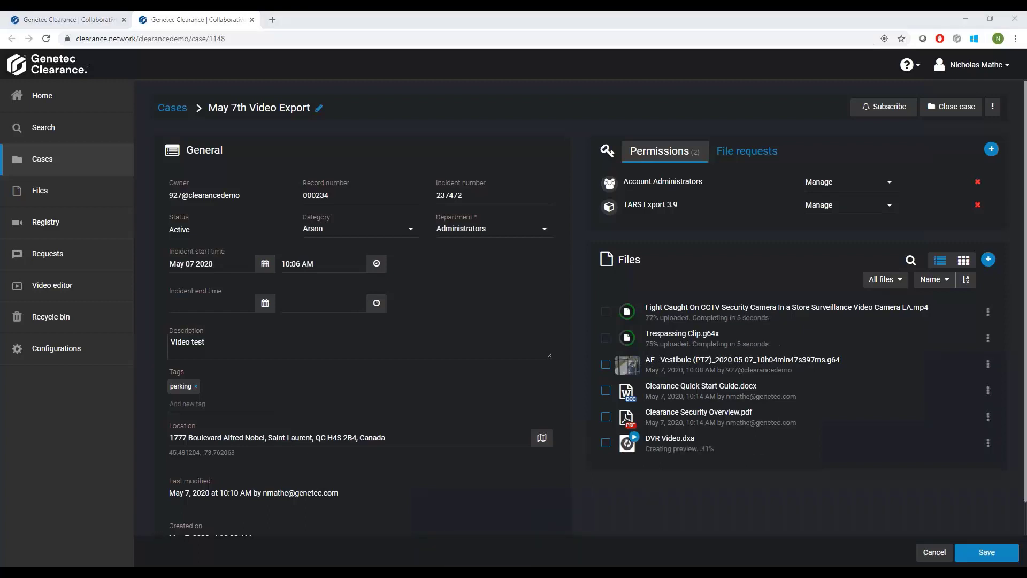
{"action": "left_click_drag", "start_coordinate": [11, 104], "coordinate": [519, 168]}
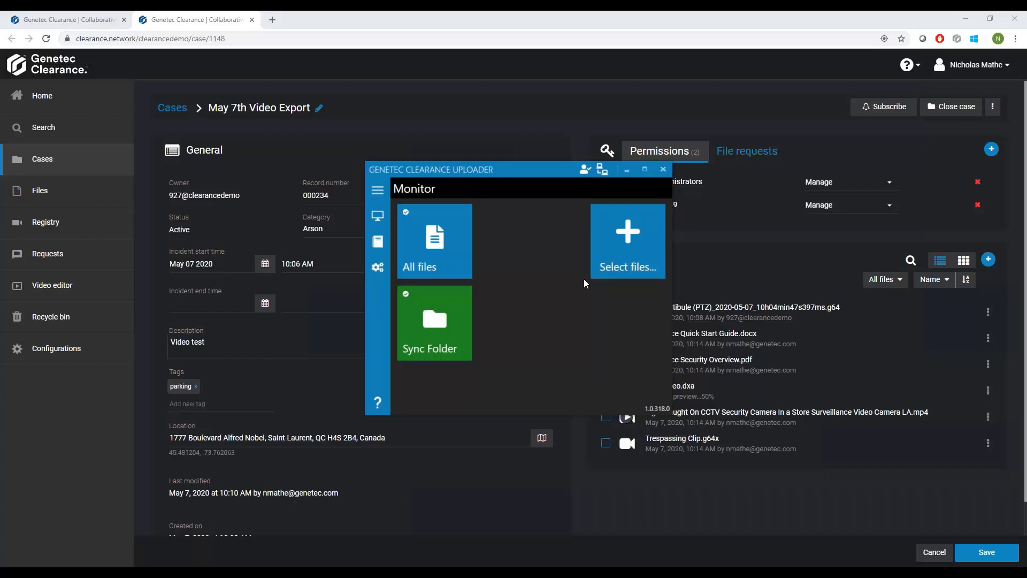
{"action": "left_click", "coordinate": [624, 253]}
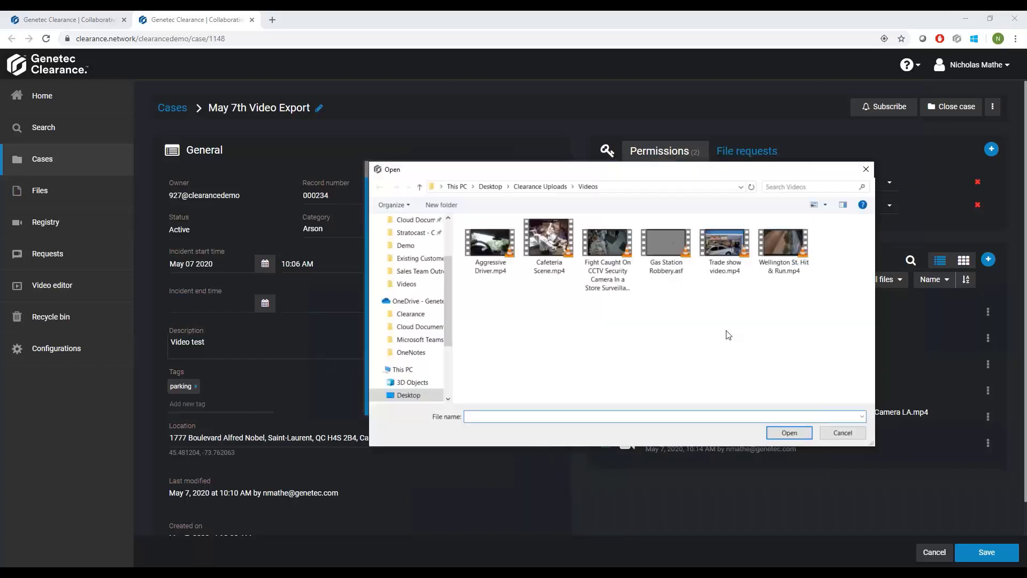
{"action": "left_click", "coordinate": [788, 261]}
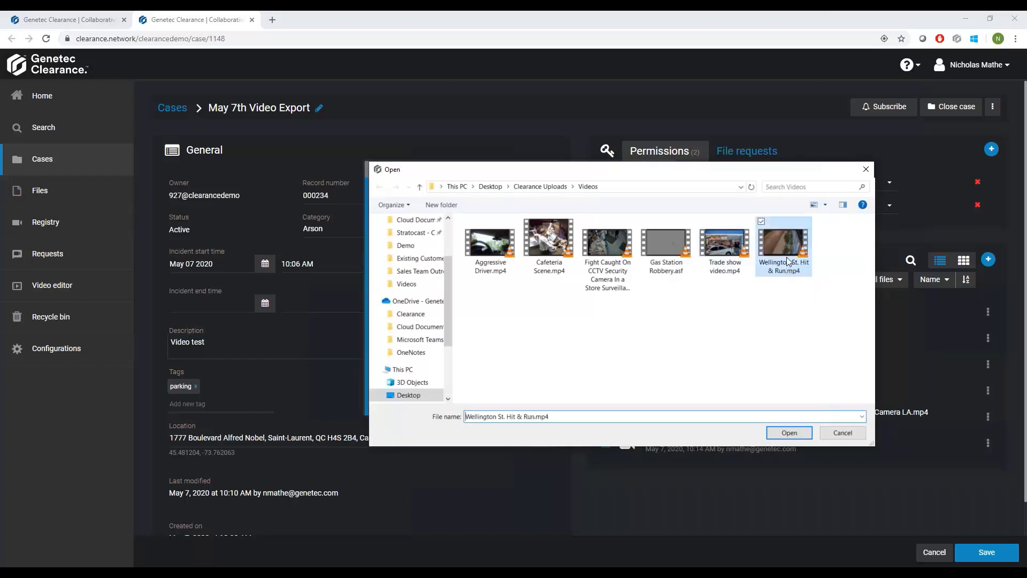
{"action": "left_click", "coordinate": [786, 432]}
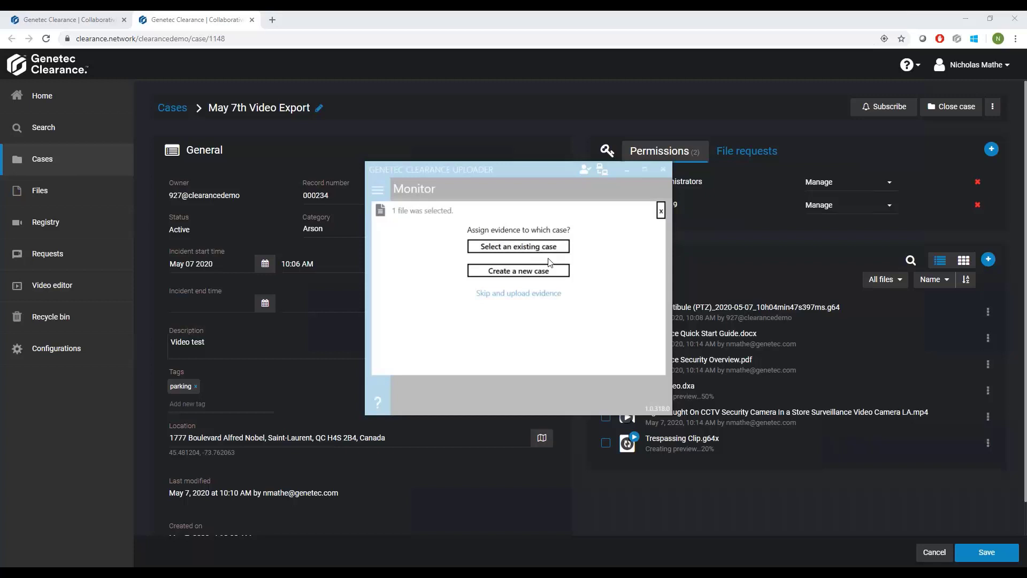
{"action": "left_click", "coordinate": [517, 271]}
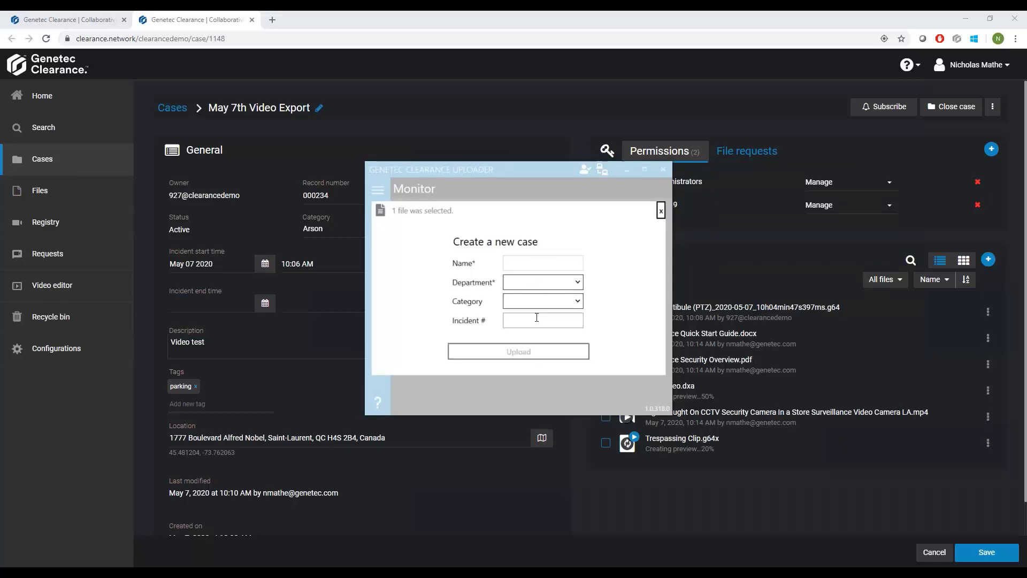
{"action": "left_click", "coordinate": [661, 210]}
{"action": "left_click", "coordinate": [627, 171]}
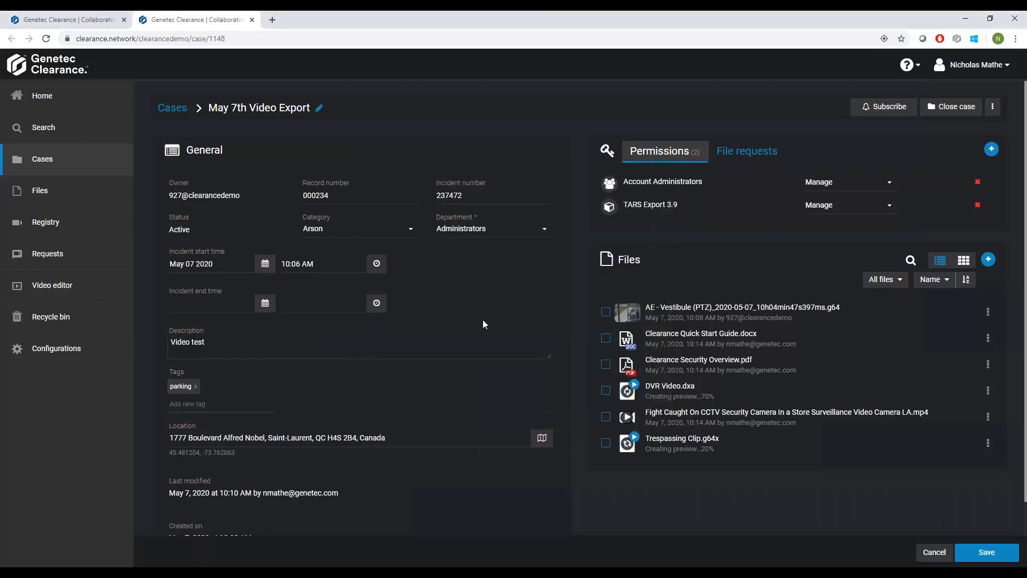
Save the May 7th Video Export case with its newly uploaded files.
{"action": "left_click", "coordinate": [980, 558]}
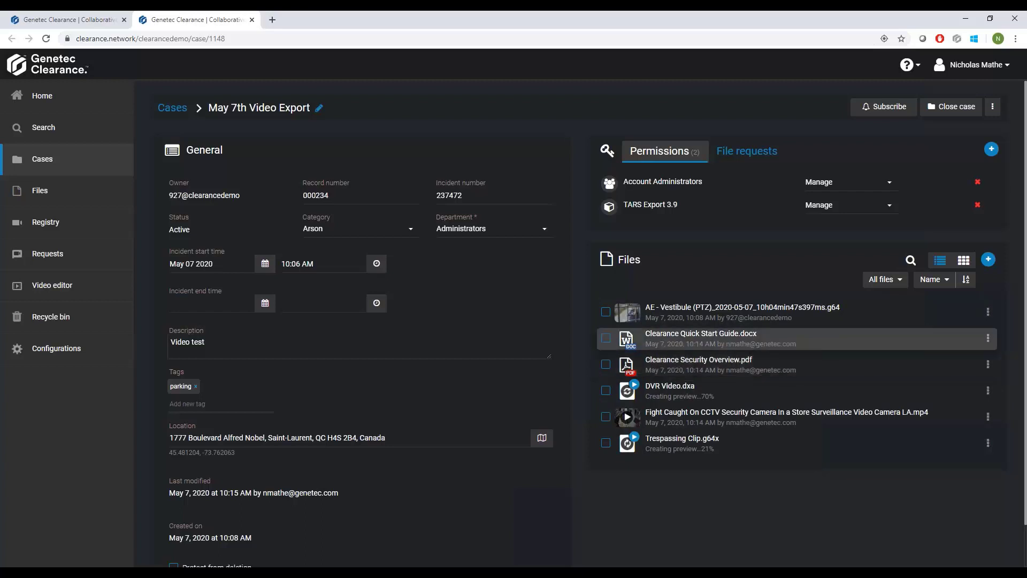
Preview Clearance Security Overview.pdf and Clearance Quick Start Guide.docx from the case, reading through the PDF, and close the preview.
{"action": "left_click", "coordinate": [666, 366]}
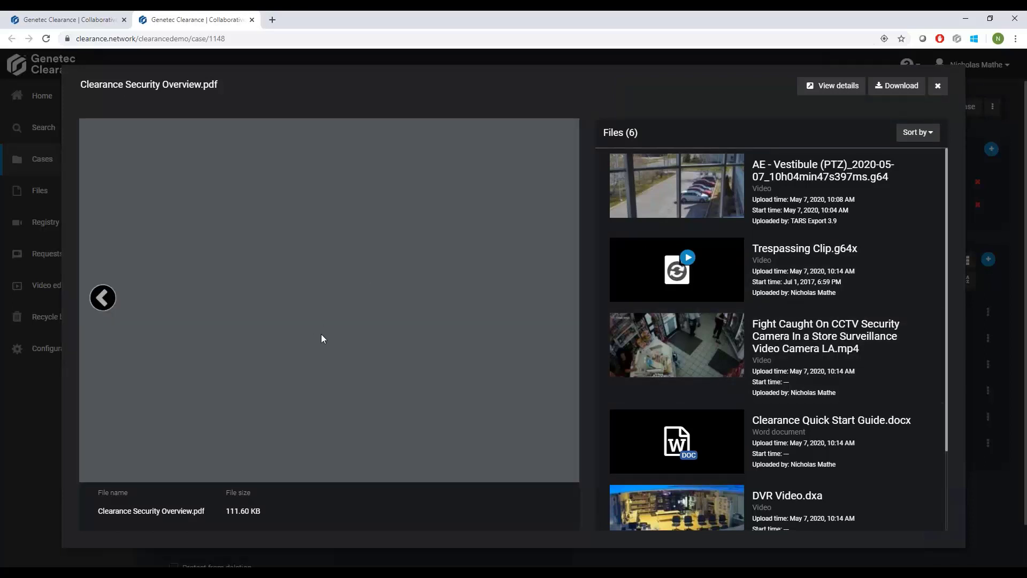
{"action": "scroll", "coordinate": [332, 298], "scroll_direction": "down", "scroll_amount": 3}
{"action": "scroll", "coordinate": [332, 298], "scroll_direction": "down", "scroll_amount": 10}
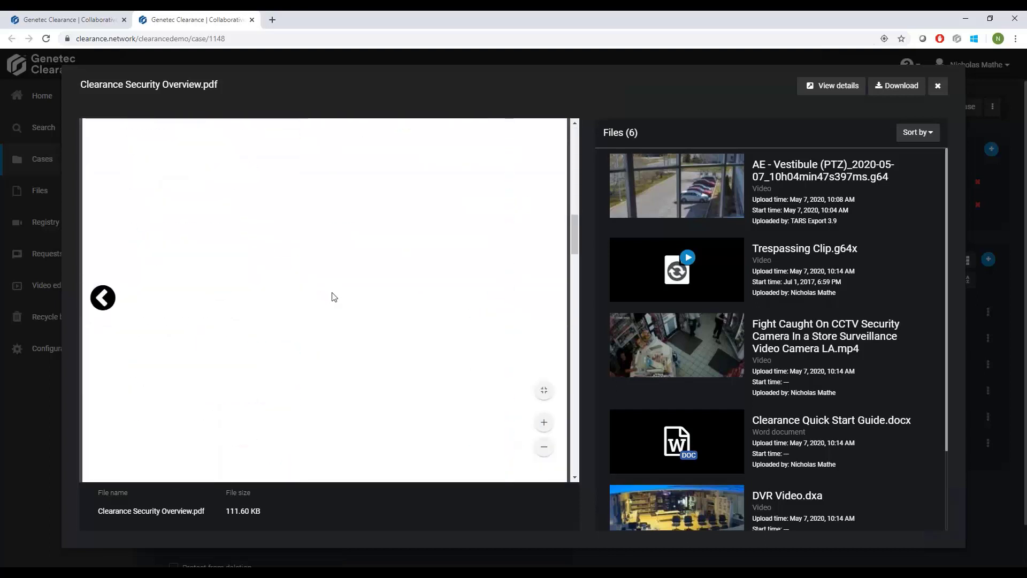
{"action": "scroll", "coordinate": [334, 295], "scroll_direction": "down", "scroll_amount": 3}
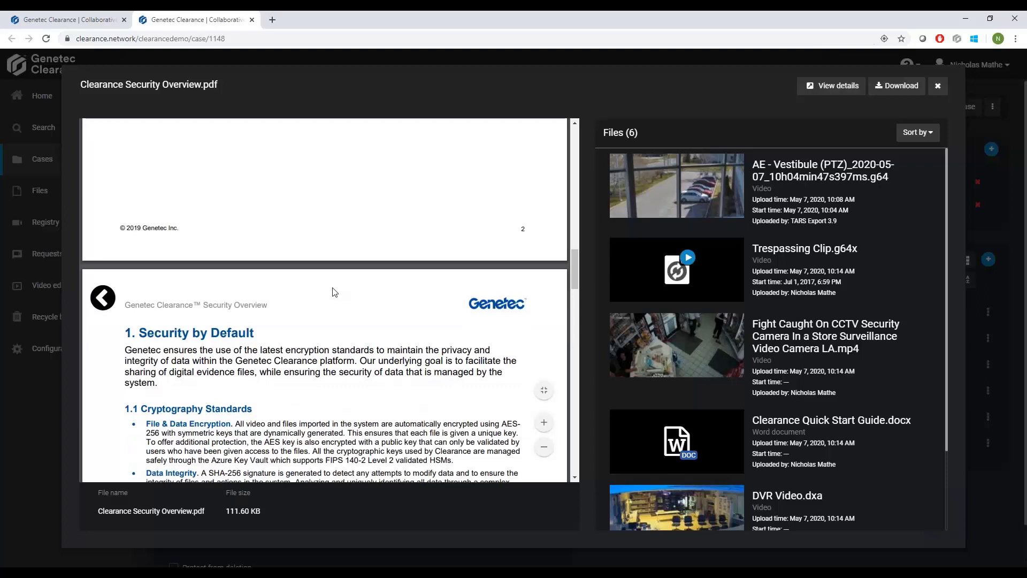
{"action": "left_click", "coordinate": [716, 436]}
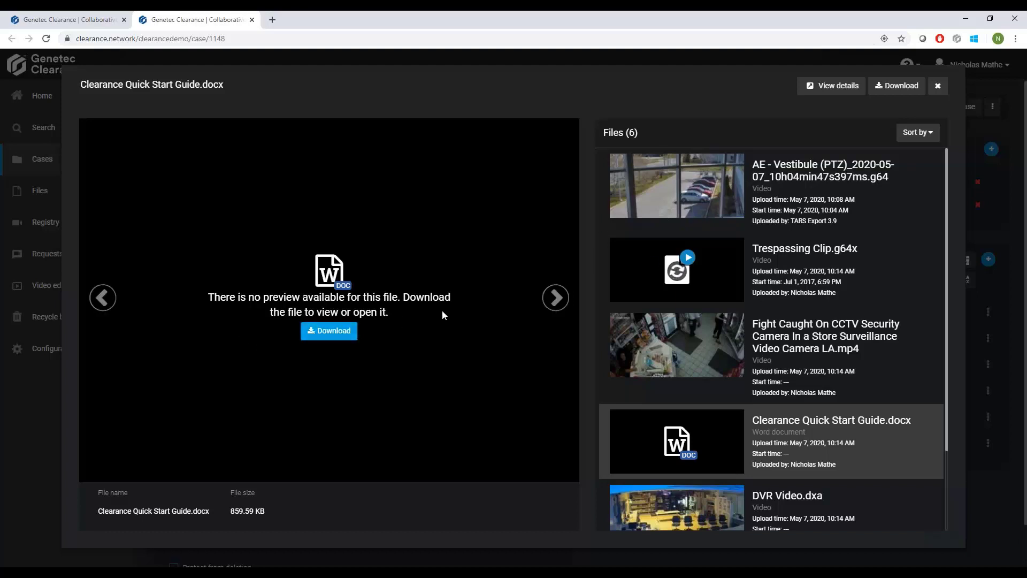
{"action": "left_click", "coordinate": [938, 86]}
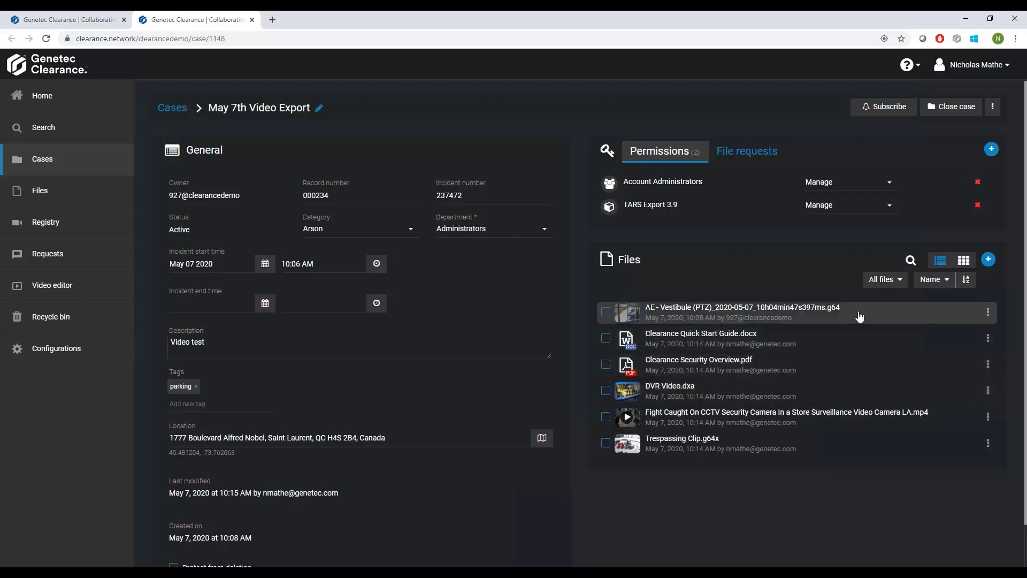
Create a folder named Documents in the case's files.
{"action": "left_click", "coordinate": [988, 260]}
{"action": "left_click", "coordinate": [921, 302]}
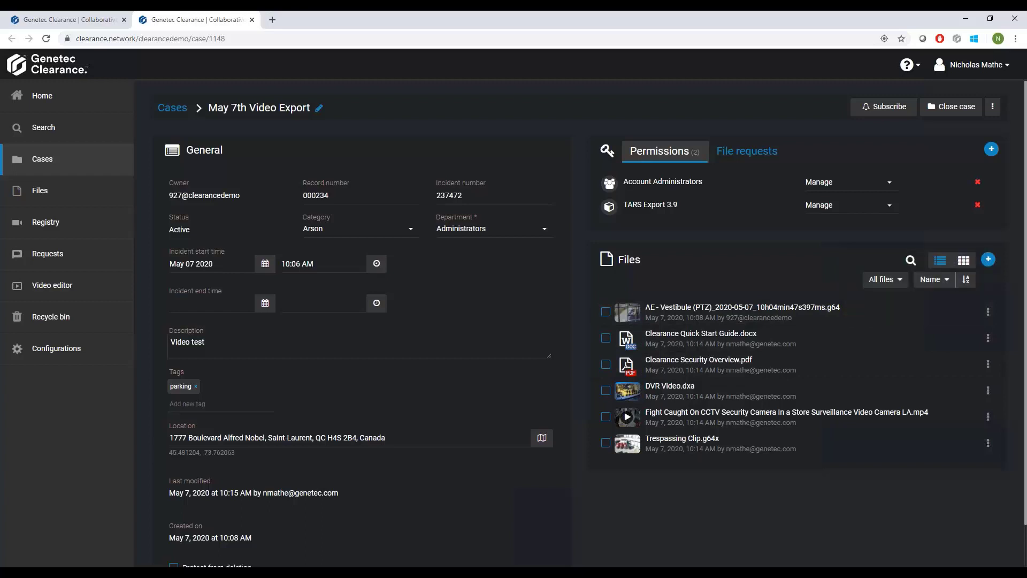
{"action": "type", "text": "Documents"}
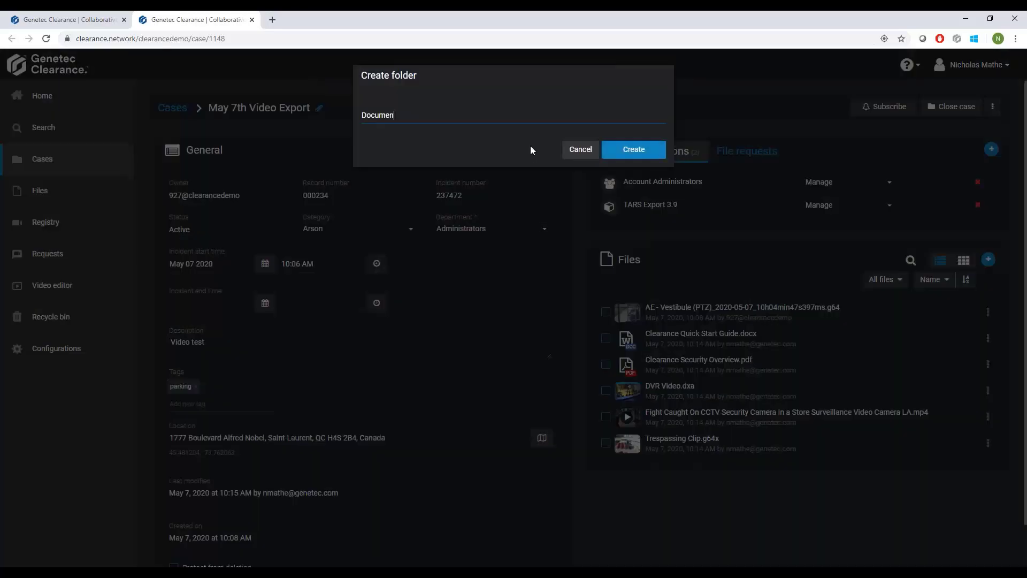
{"action": "left_click", "coordinate": [625, 154]}
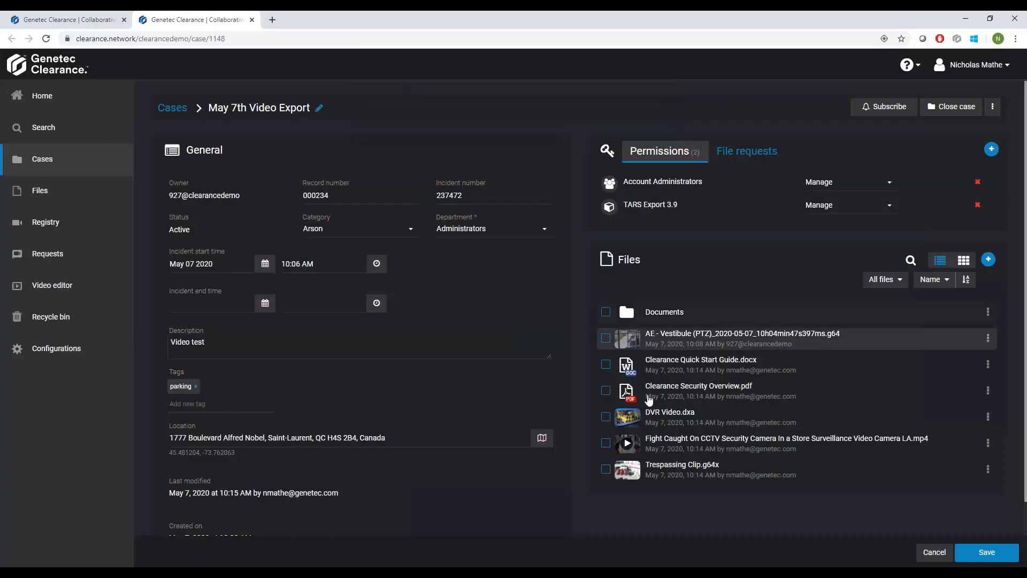
Move Clearance Security Overview.pdf and Clearance Quick Start Guide.docx into the Documents folder and save the case.
{"action": "left_click", "coordinate": [606, 390]}
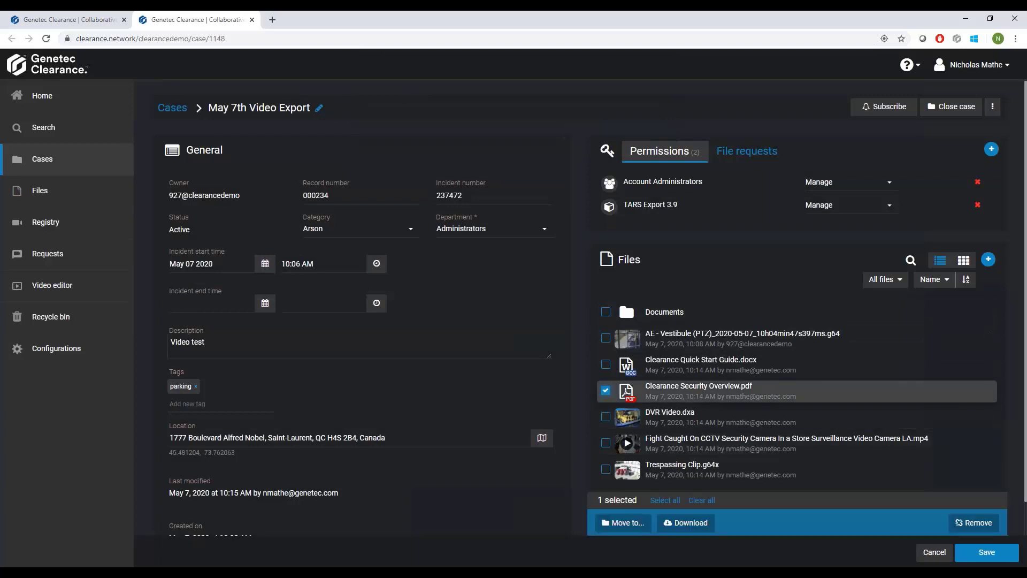
{"action": "left_click", "coordinate": [605, 363]}
{"action": "left_click", "coordinate": [623, 523]}
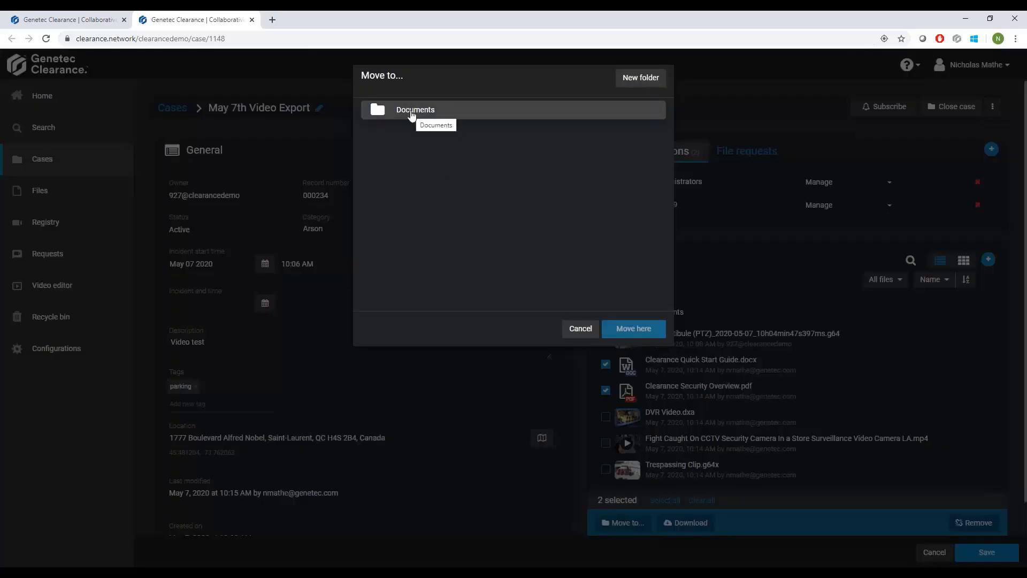
{"action": "double_click", "coordinate": [413, 114]}
{"action": "left_click", "coordinate": [634, 334]}
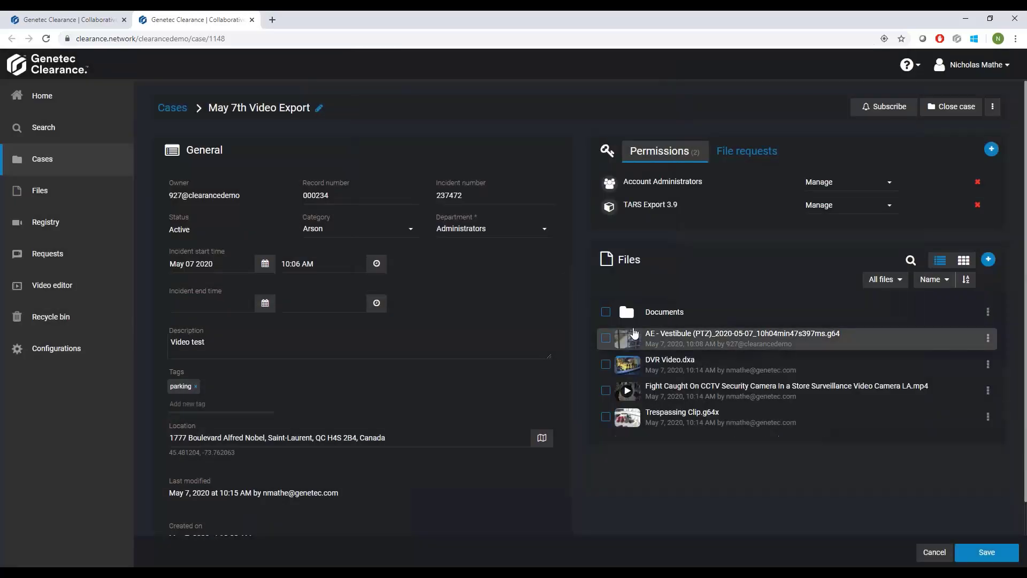
{"action": "left_click", "coordinate": [989, 553]}
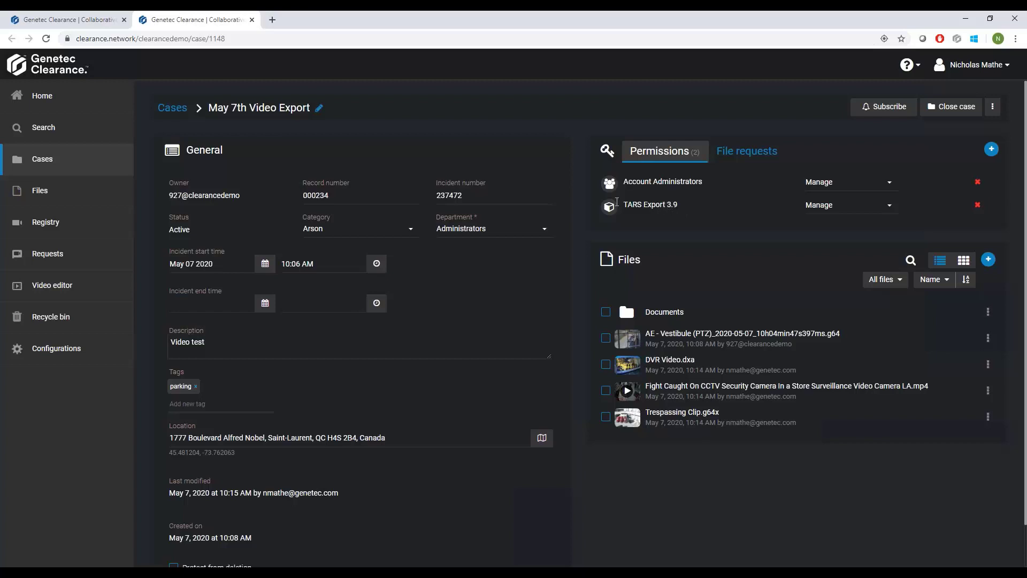
Change the case's department to Security and save the case.
{"action": "left_click", "coordinate": [520, 234]}
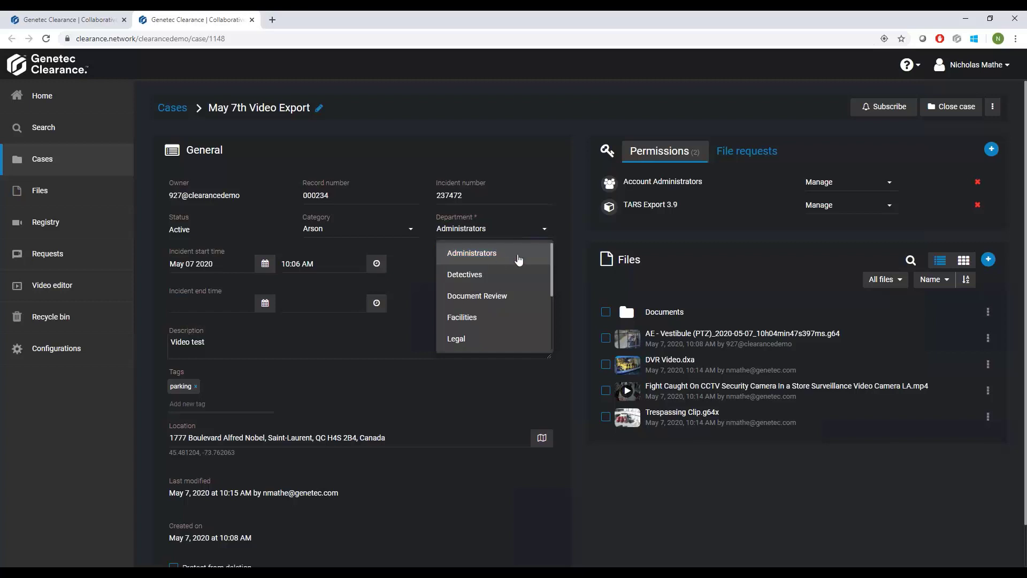
{"action": "scroll", "coordinate": [471, 296], "scroll_direction": "down", "scroll_amount": 5}
{"action": "left_click", "coordinate": [470, 275]}
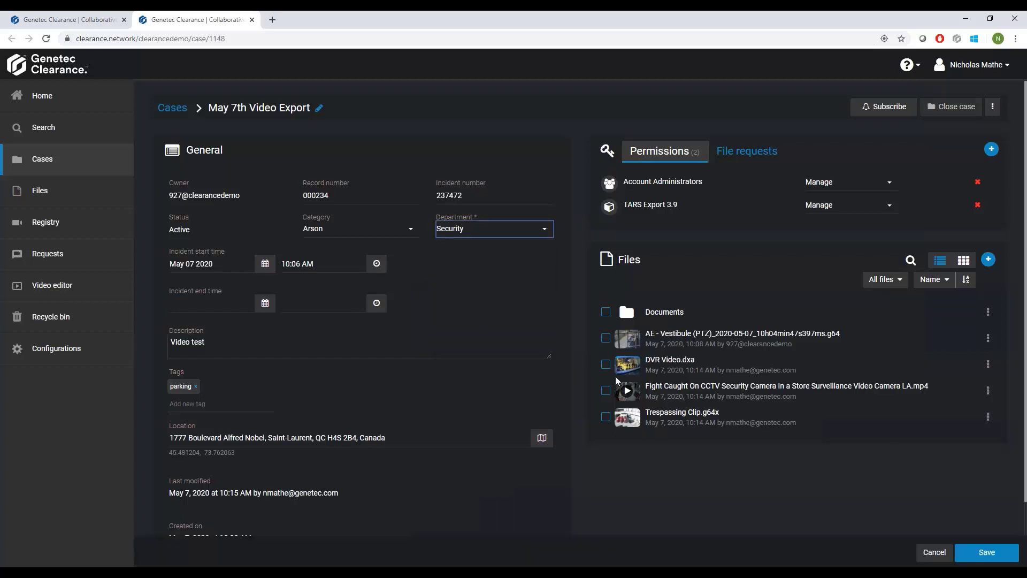
{"action": "left_click", "coordinate": [976, 557]}
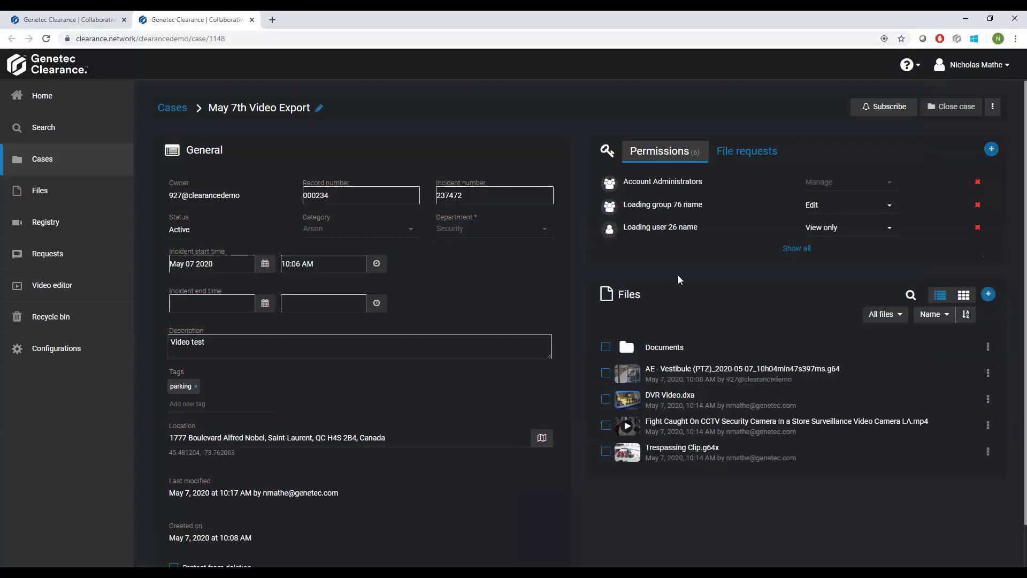
Show all of the case's permissions and review the access levels available for Account Administrators, keeping Manage.
{"action": "left_click", "coordinate": [807, 249]}
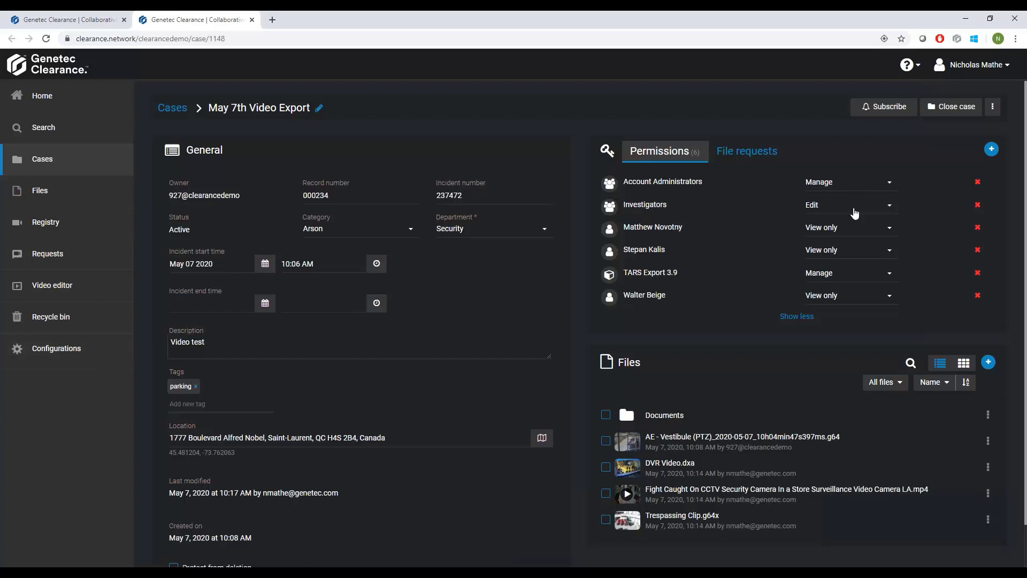
{"action": "left_click", "coordinate": [863, 188]}
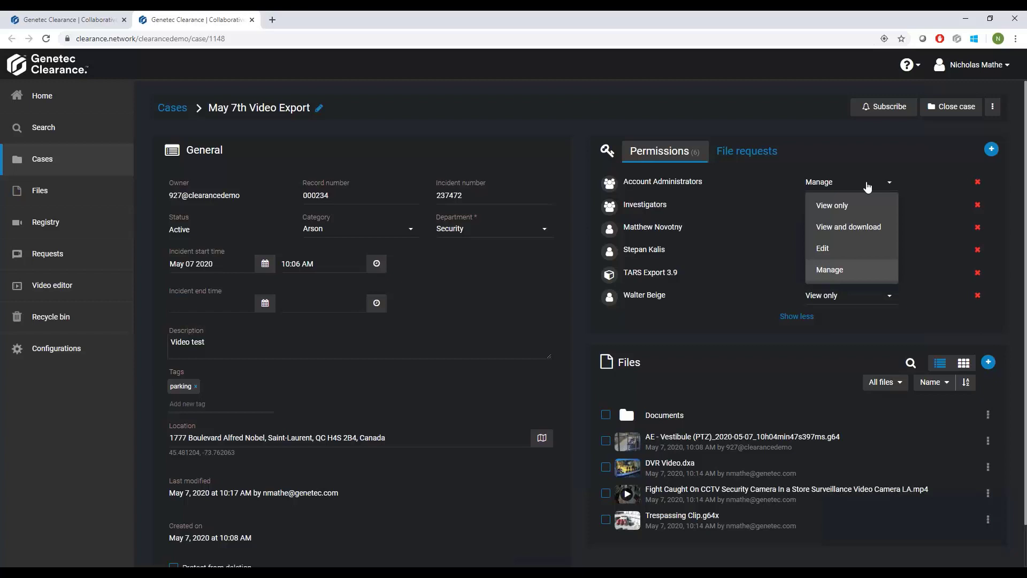
{"action": "left_click", "coordinate": [847, 273]}
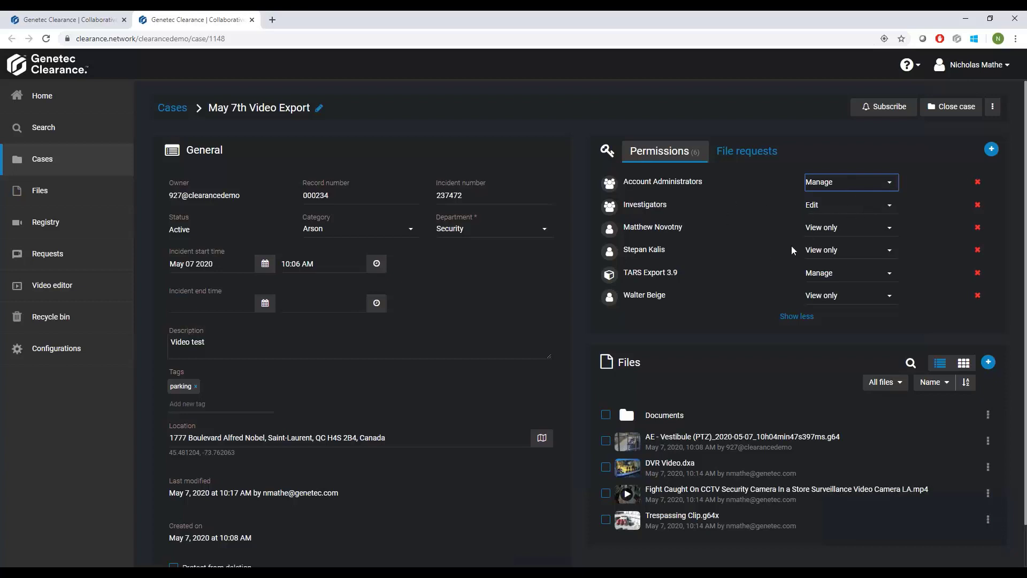
Search the existing groups and users available for the case permissions by a user's first name, and leave without adding anyone.
{"action": "left_click", "coordinate": [991, 150]}
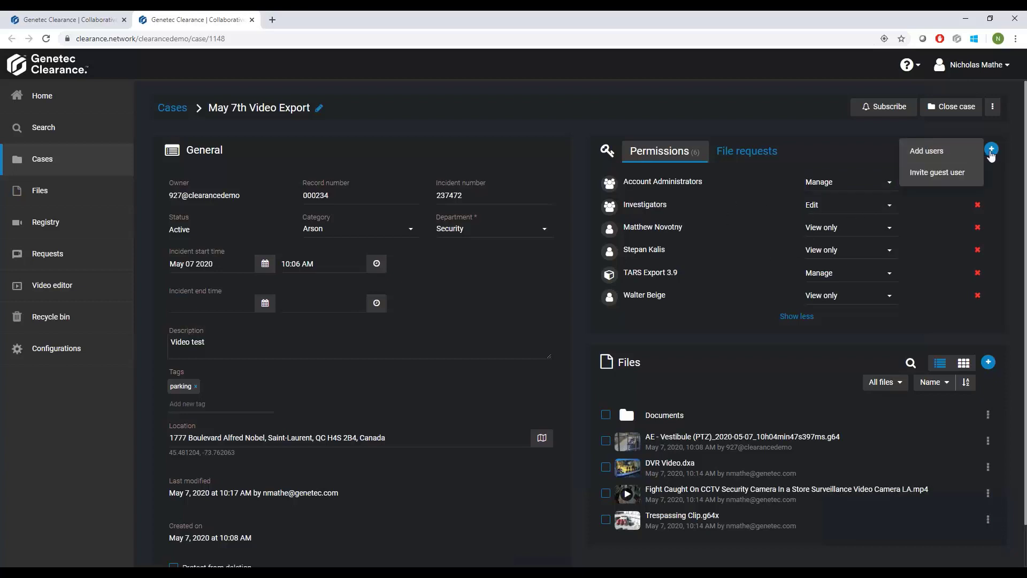
{"action": "left_click", "coordinate": [955, 155]}
{"action": "scroll", "coordinate": [524, 222], "scroll_direction": "down", "scroll_amount": 1}
{"action": "scroll", "coordinate": [525, 221], "scroll_direction": "down", "scroll_amount": 9}
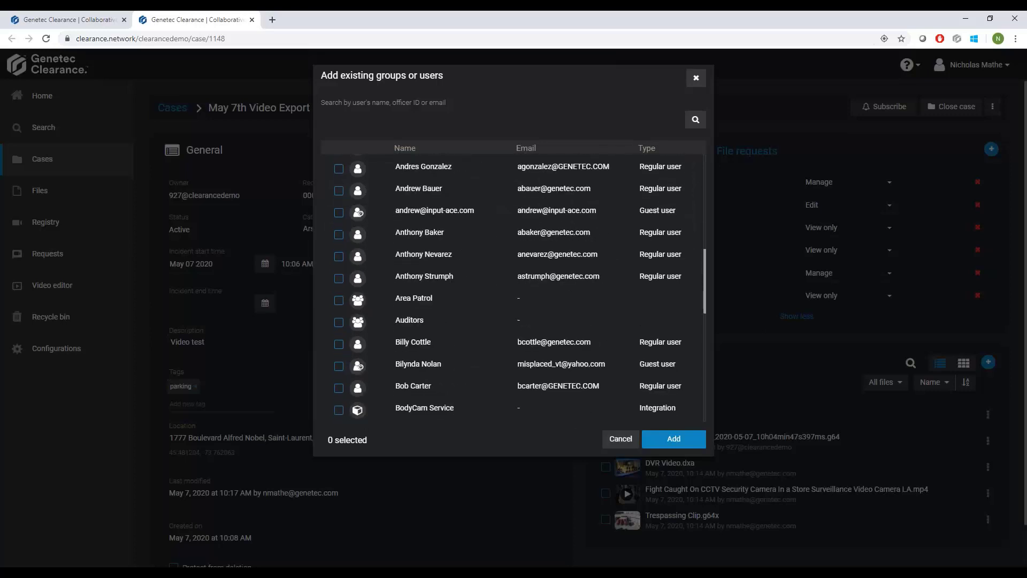
{"action": "left_click", "coordinate": [426, 114]}
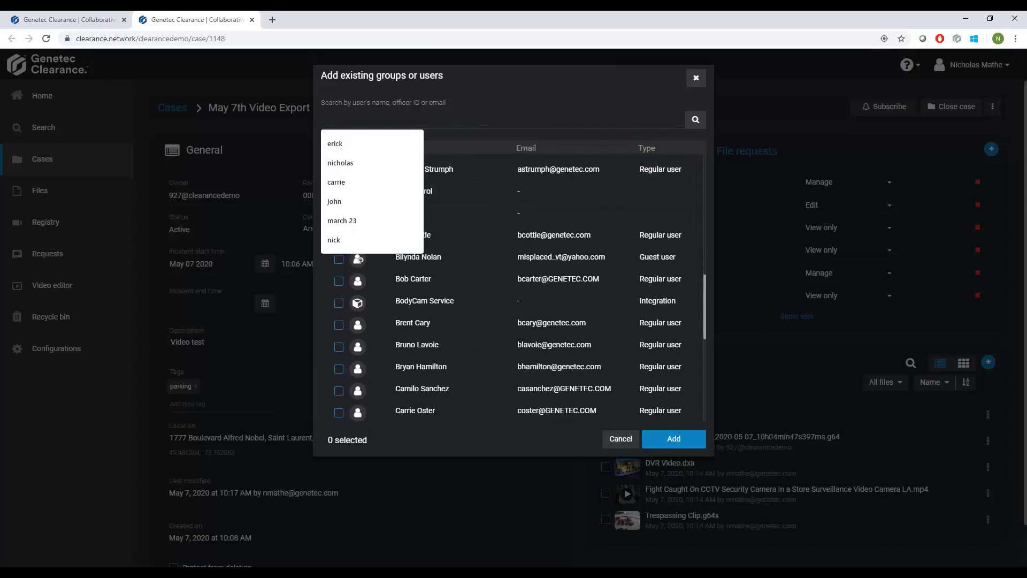
{"action": "type", "text": "erick"}
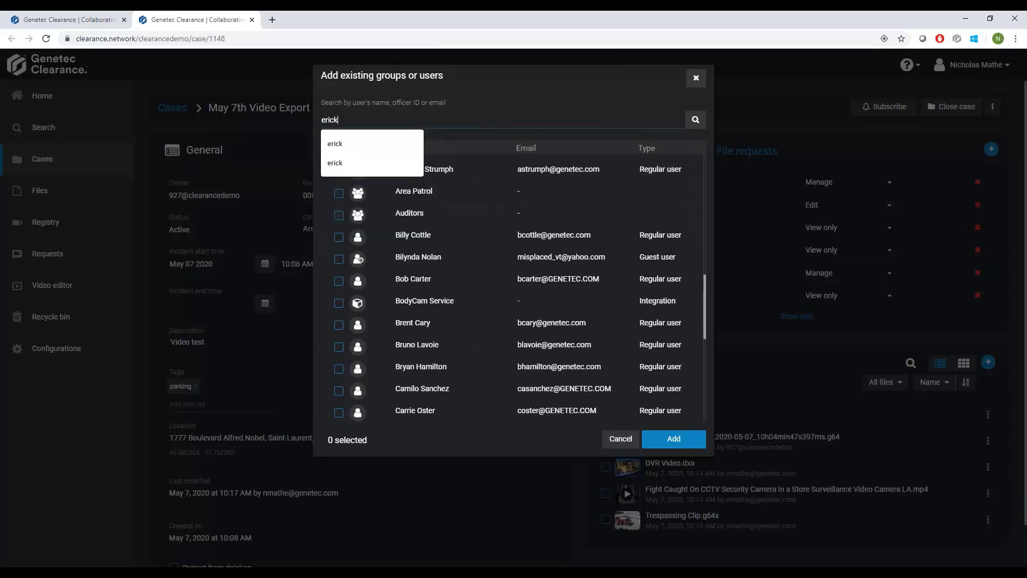
{"action": "left_click", "coordinate": [510, 104]}
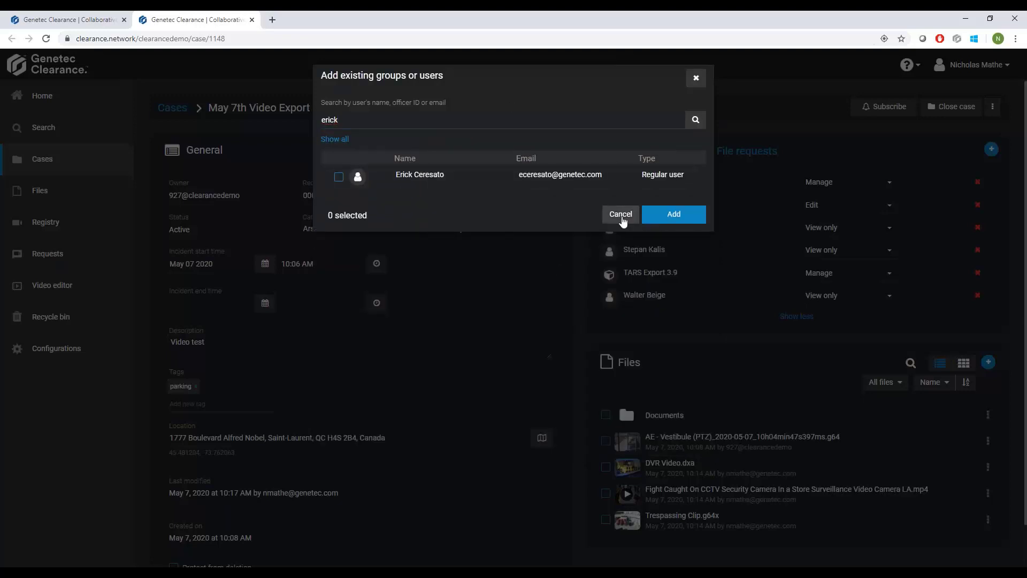
{"action": "left_click", "coordinate": [620, 215]}
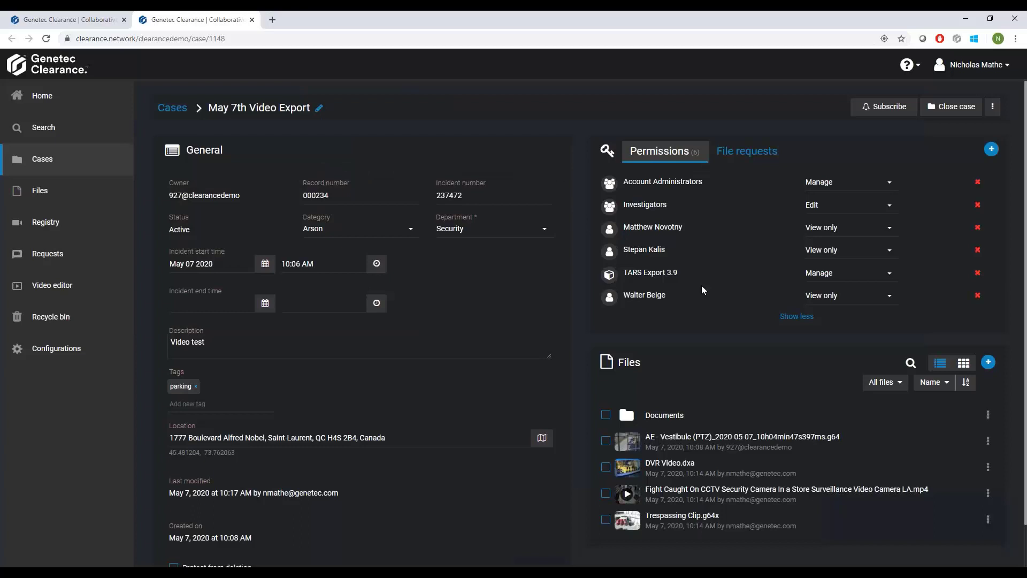
Invite a guest user to the case using the guest's email address.
{"action": "left_click", "coordinate": [991, 151]}
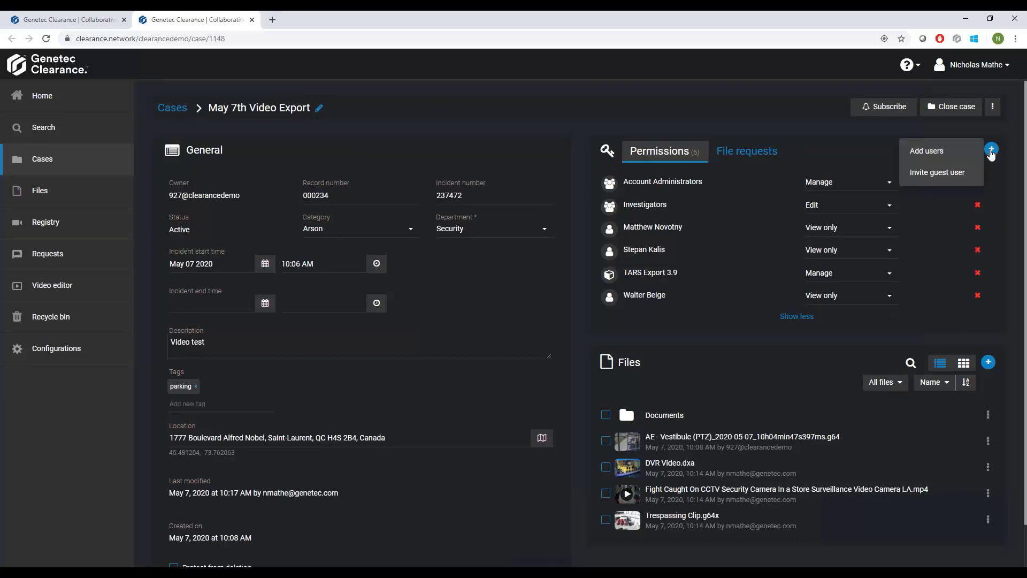
{"action": "left_click", "coordinate": [957, 173]}
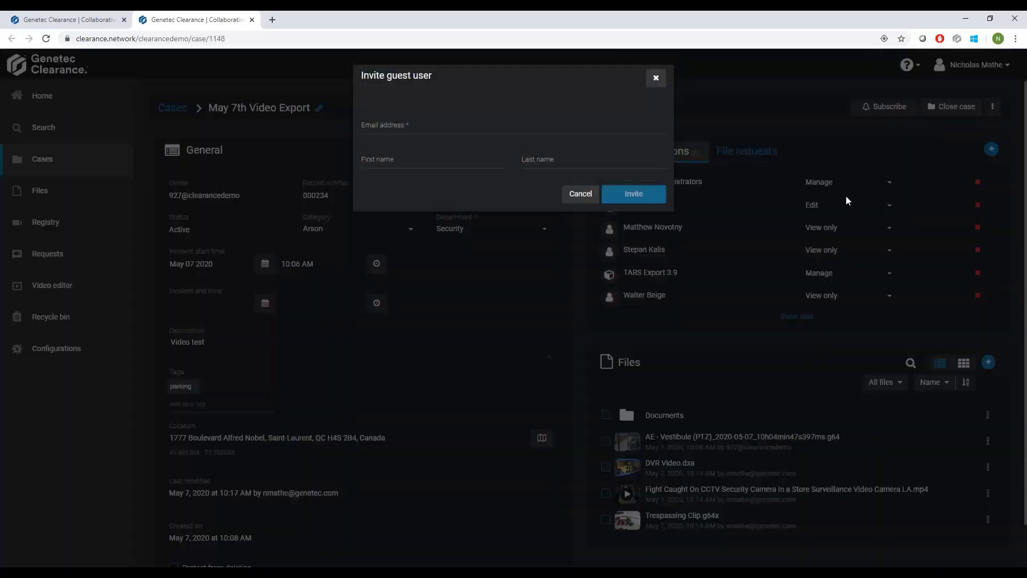
{"action": "left_click", "coordinate": [479, 132]}
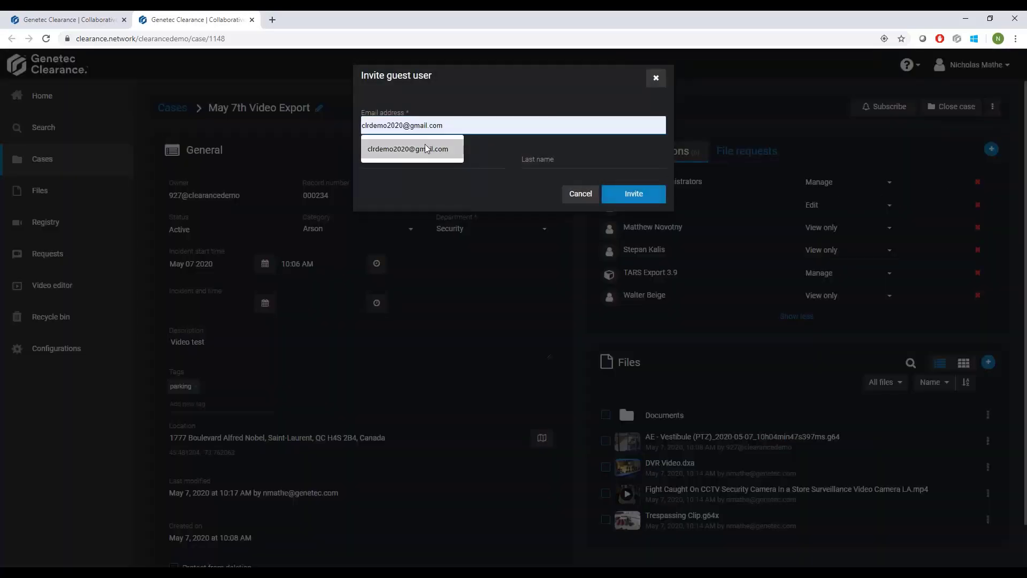
{"action": "left_click", "coordinate": [424, 147]}
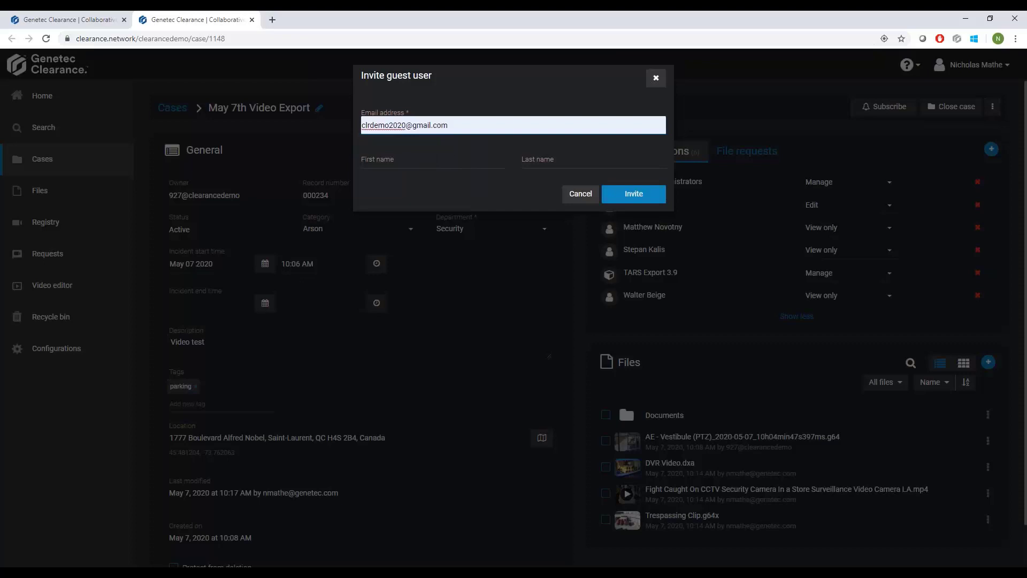
{"action": "left_click", "coordinate": [630, 196]}
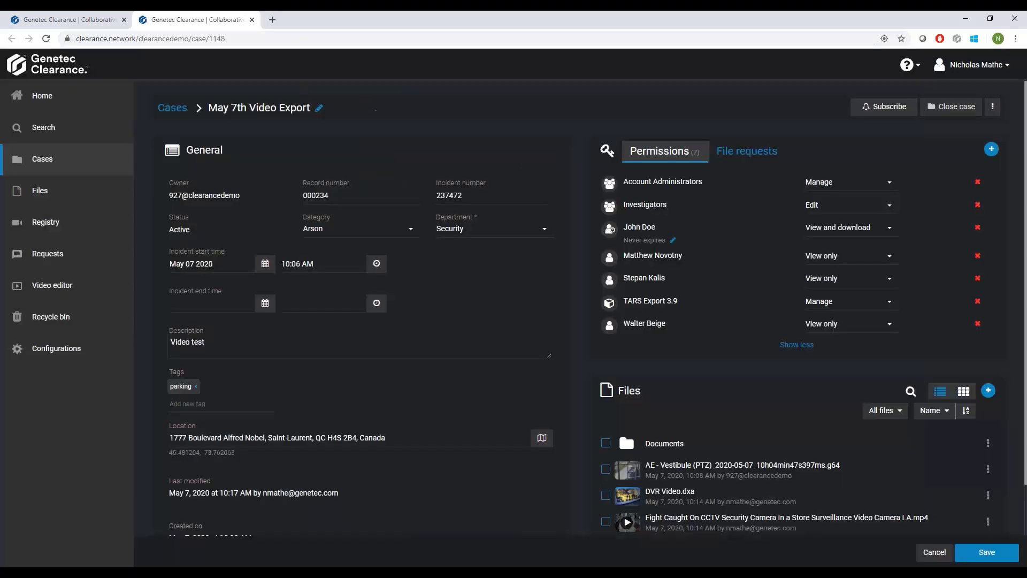
Review the guest's expiration date and access levels, keeping Never and View and download, and save the case.
{"action": "left_click", "coordinate": [672, 241]}
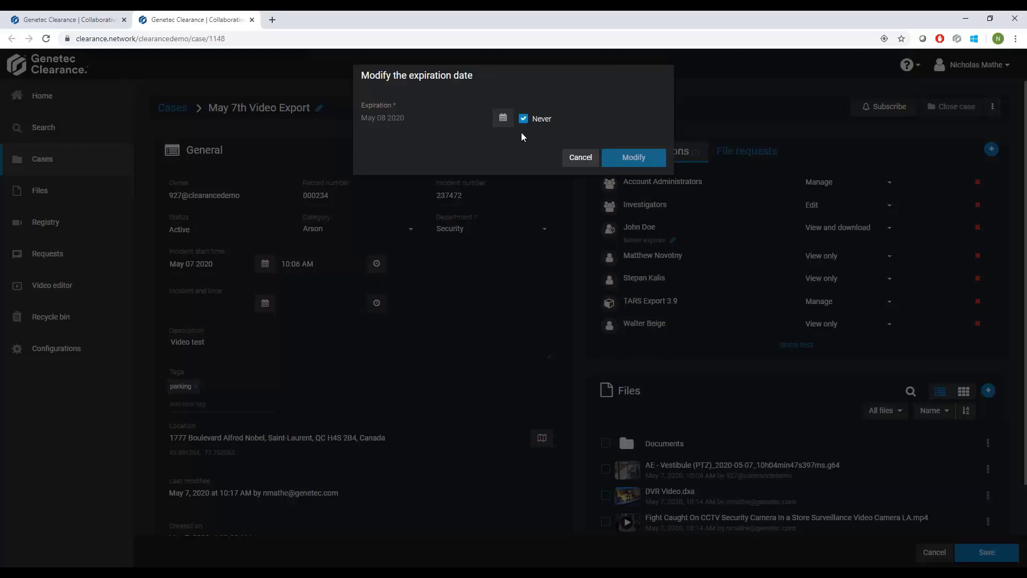
{"action": "left_click", "coordinate": [579, 157]}
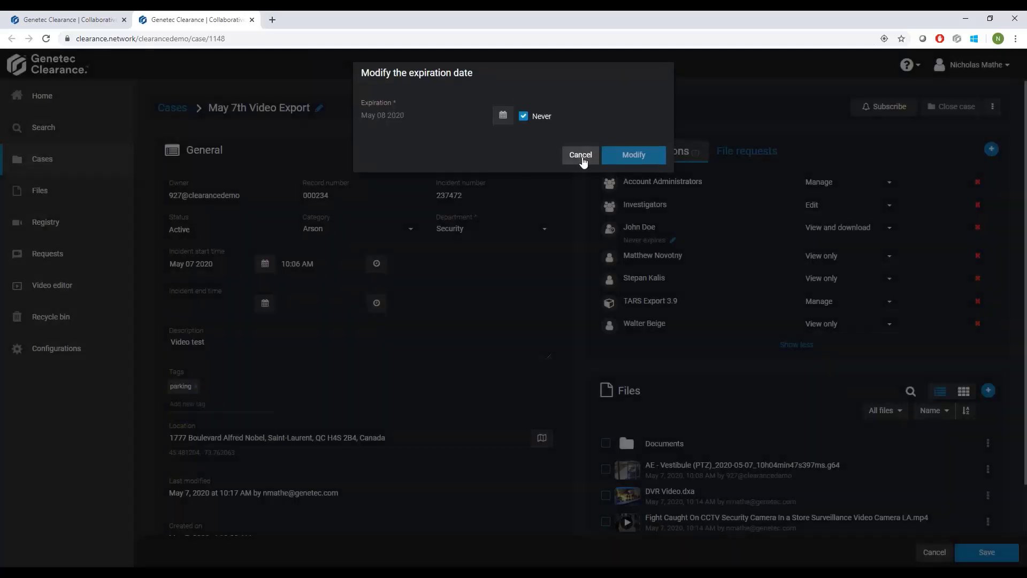
{"action": "left_click", "coordinate": [844, 229]}
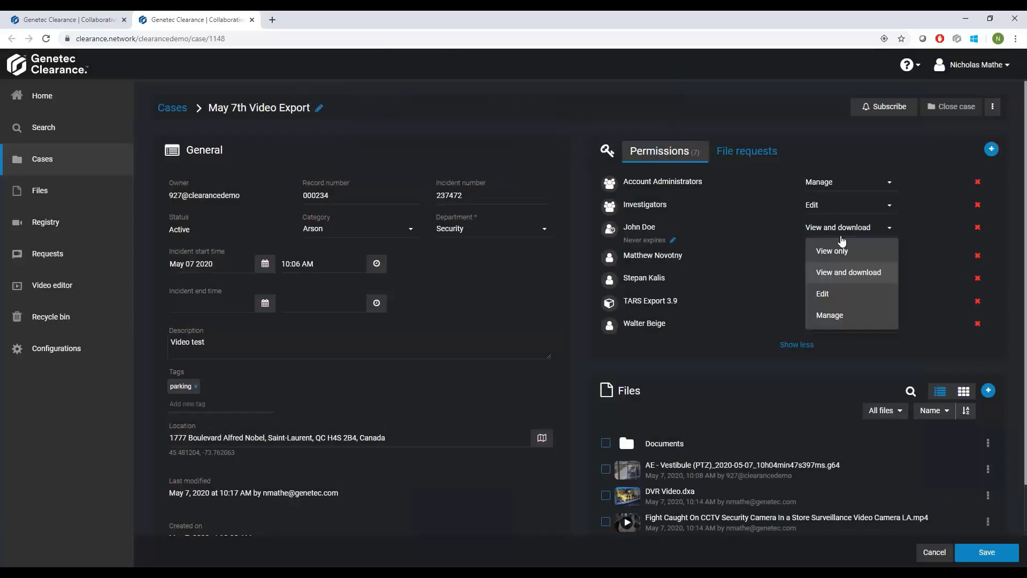
{"action": "left_click", "coordinate": [756, 235]}
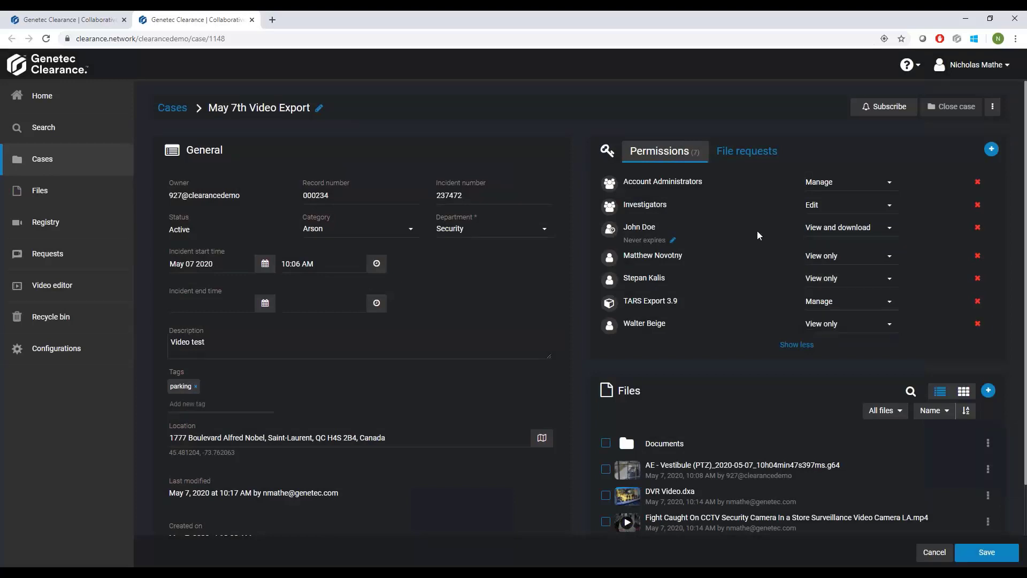
{"action": "left_click", "coordinate": [974, 552]}
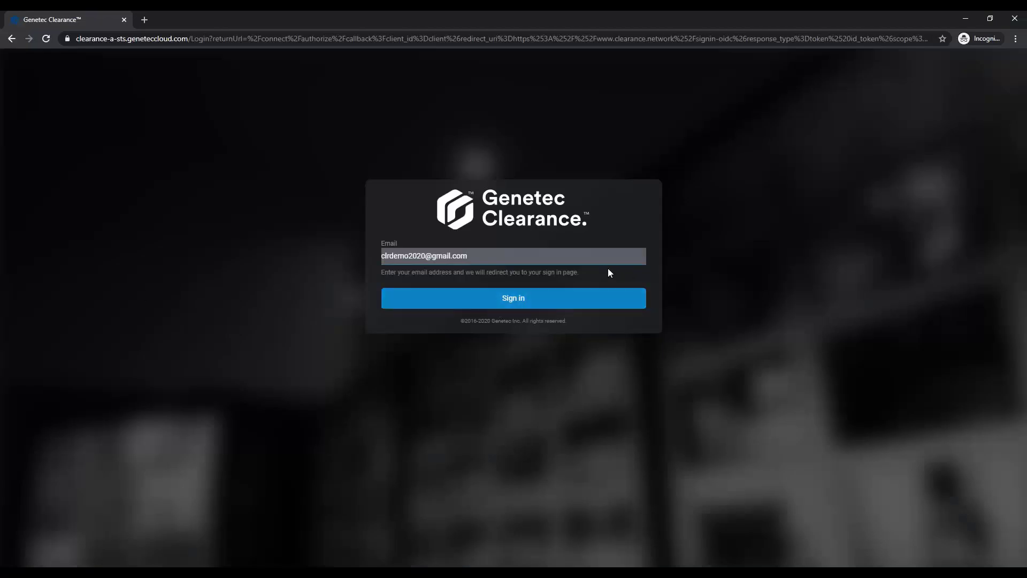
Switch to the guest's incognito window, sign in with the guest's email and select the clearancedemo account.
{"action": "left_click", "coordinate": [556, 297]}
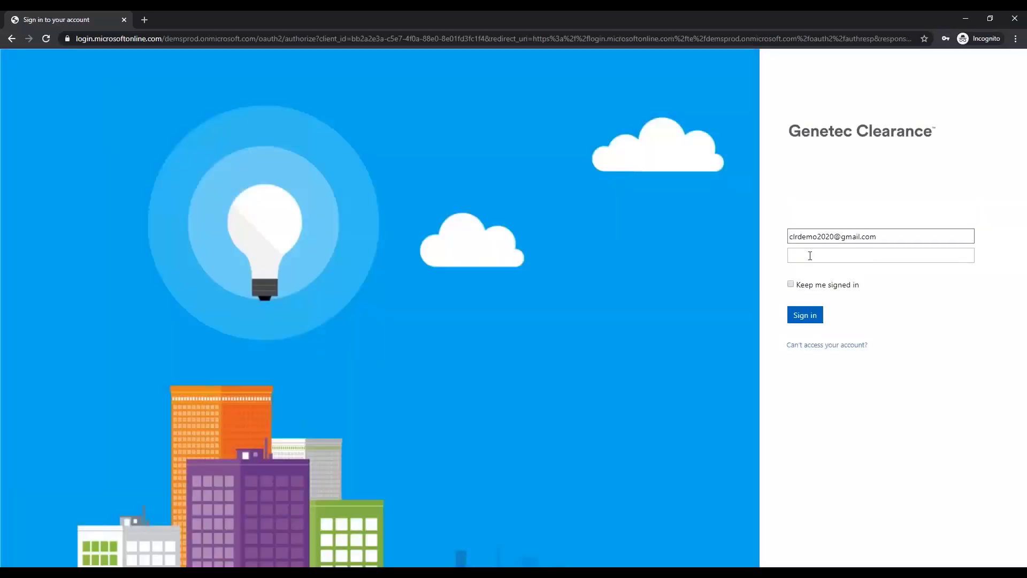
{"action": "left_click", "coordinate": [803, 255]}
{"action": "left_click", "coordinate": [807, 278]}
{"action": "left_click", "coordinate": [795, 318]}
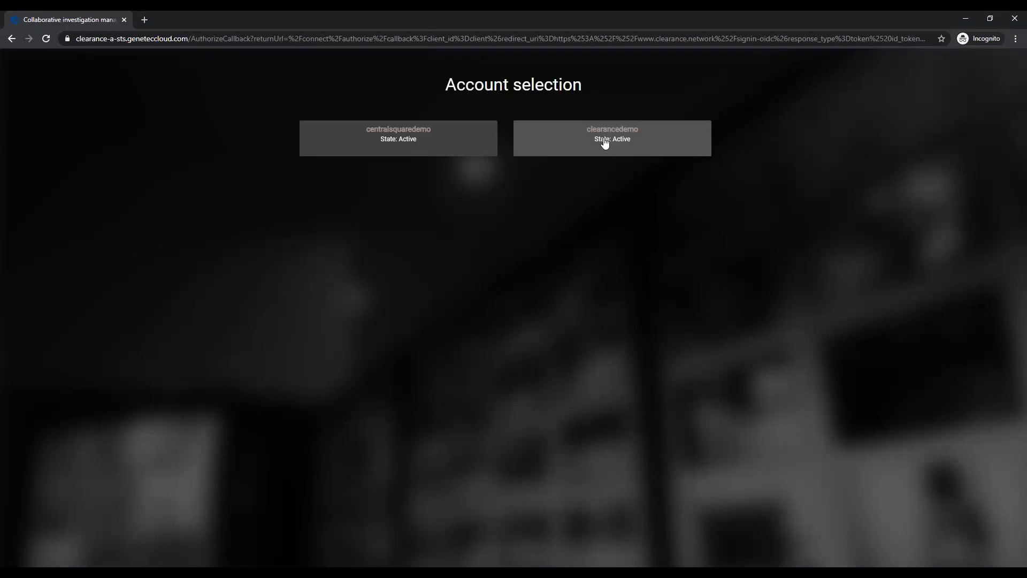
{"action": "left_click", "coordinate": [604, 143]}
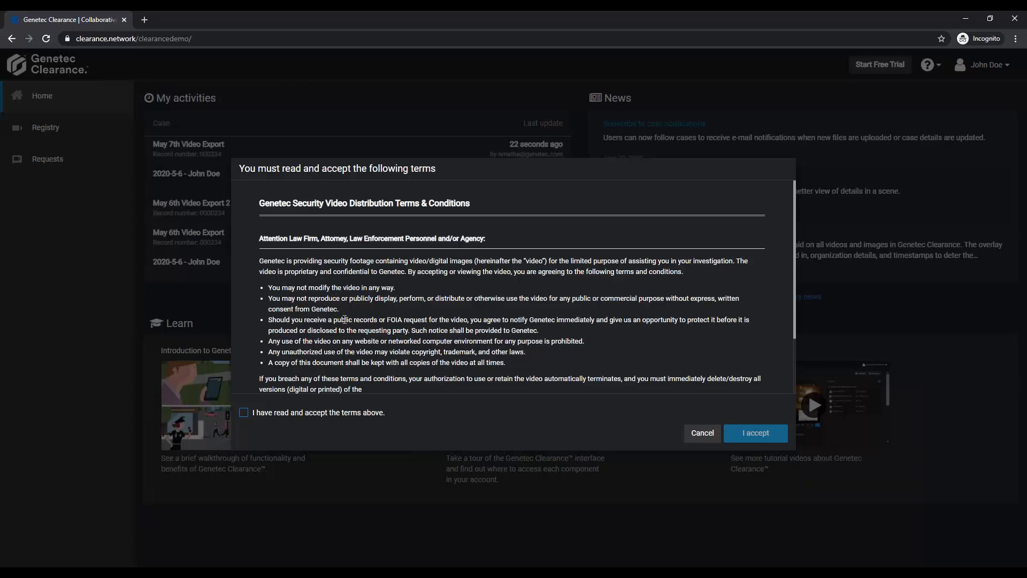
Accept the video distribution terms and open the May 7th Video Export case as the guest.
{"action": "left_click", "coordinate": [244, 412]}
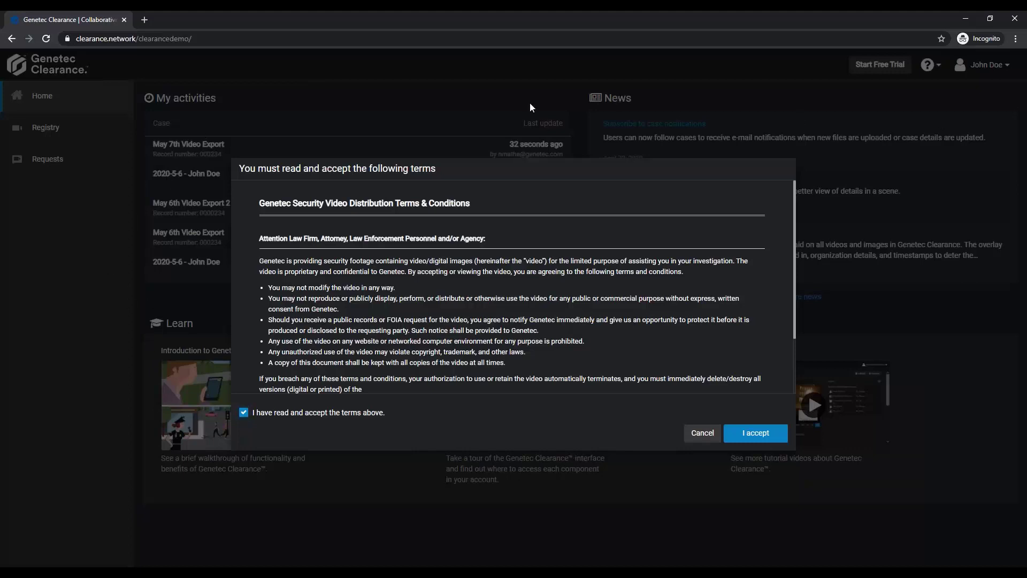
{"action": "left_click", "coordinate": [777, 435]}
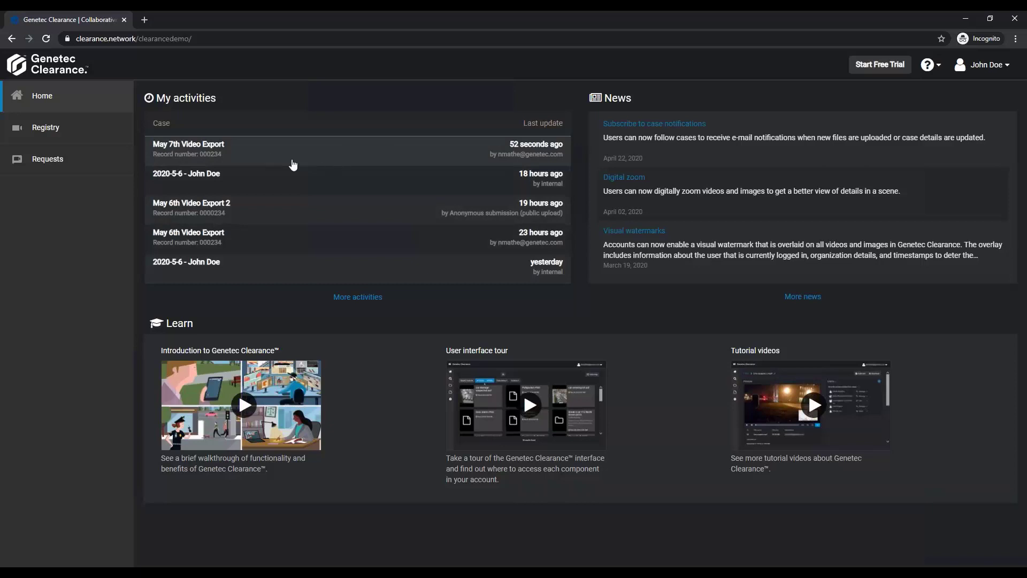
{"action": "left_click", "coordinate": [273, 157]}
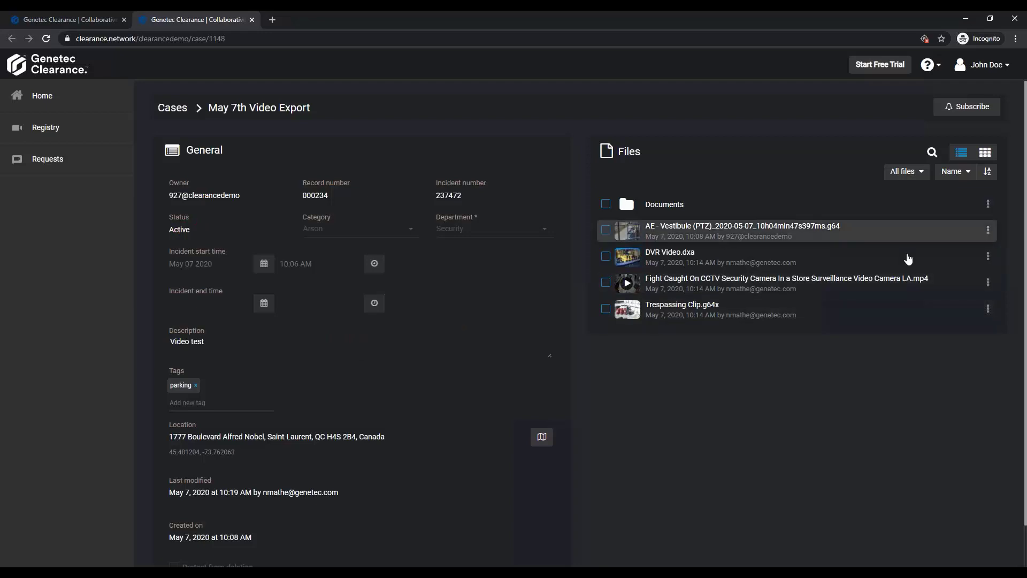
Play DVR Video.dxa as the guest, review its available download formats, and close the preview.
{"action": "left_click", "coordinate": [734, 257]}
{"action": "left_click", "coordinate": [329, 300]}
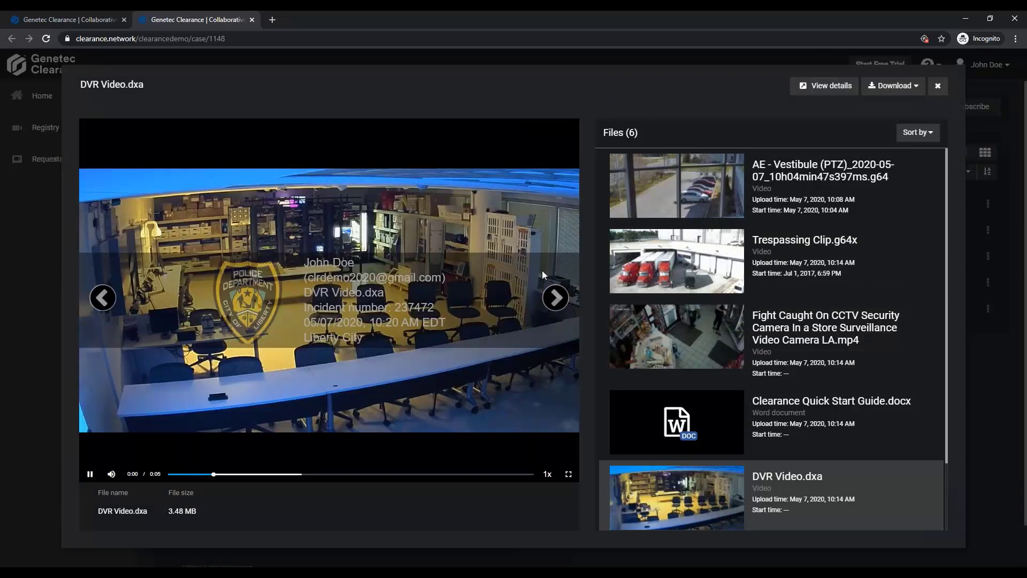
{"action": "left_click", "coordinate": [911, 88]}
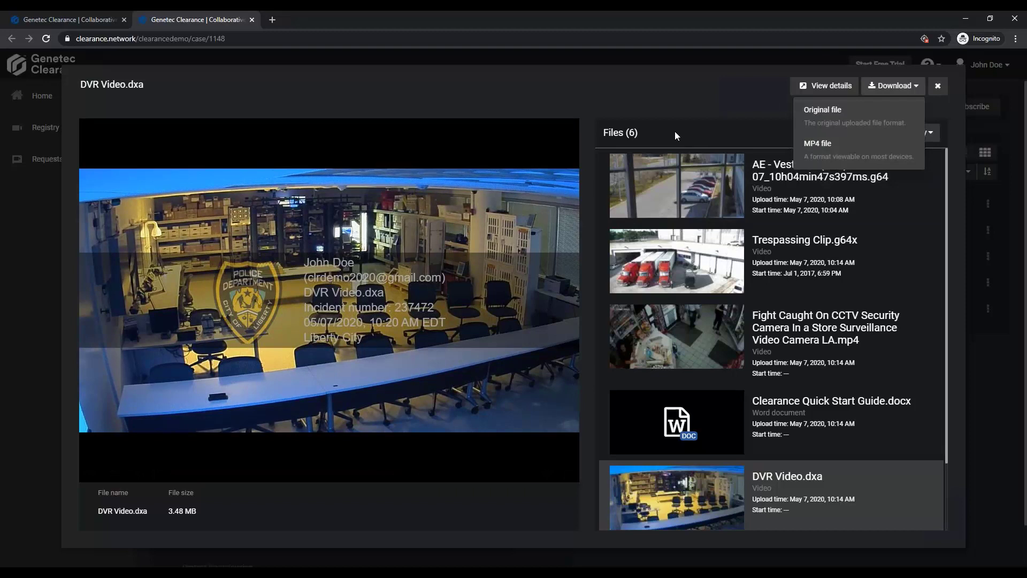
{"action": "left_click", "coordinate": [670, 110]}
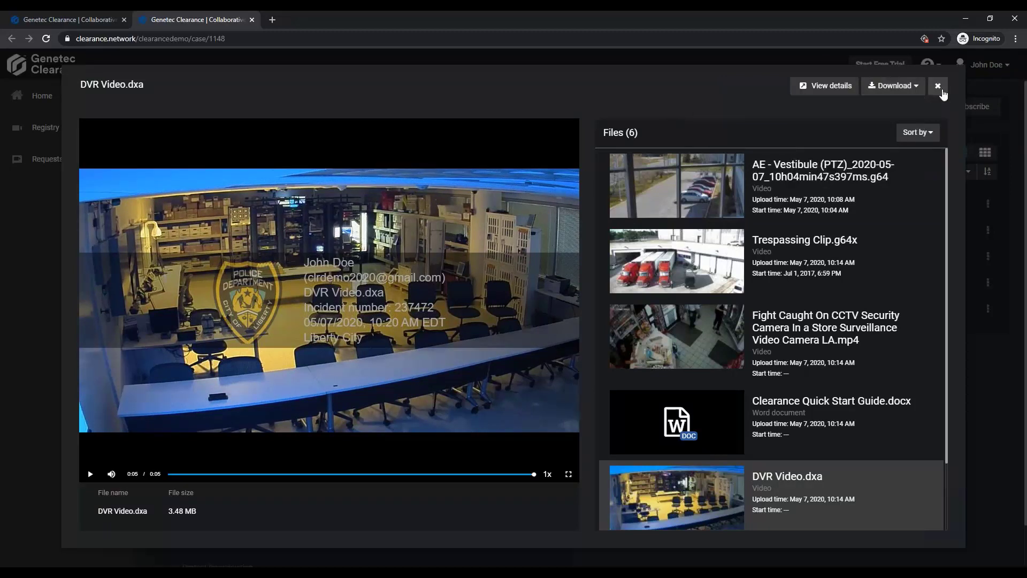
{"action": "left_click", "coordinate": [939, 88]}
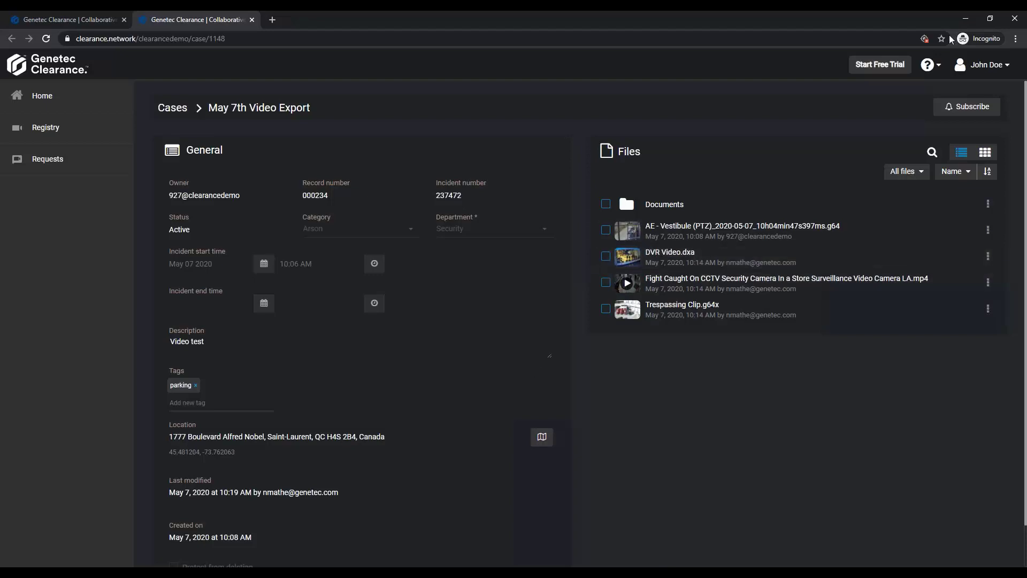
Return to the main account's window and create a file request with the description Video, keeping the May 14 2020 expiration and anonymous uploads.
{"action": "left_click", "coordinate": [966, 19]}
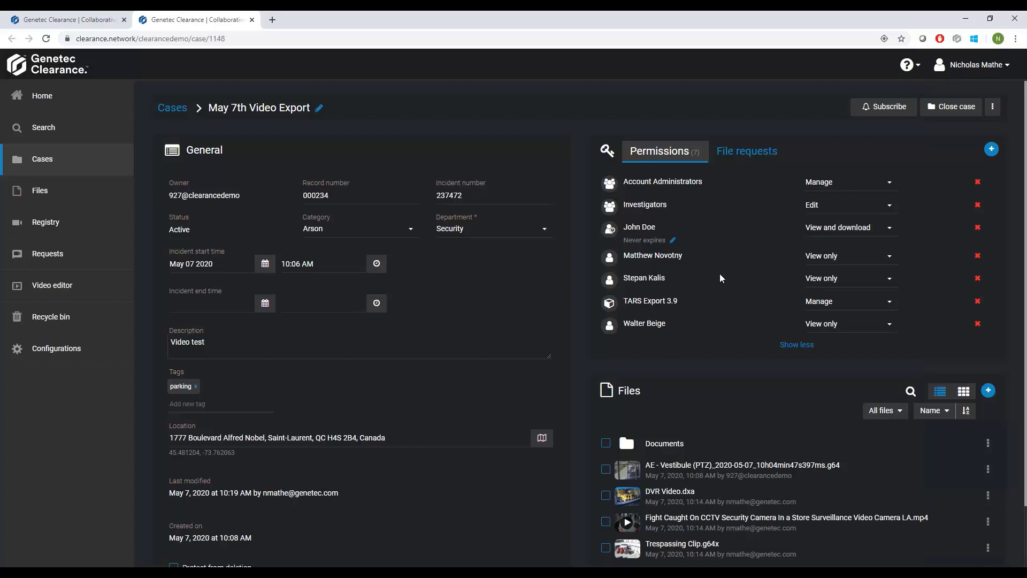
{"action": "left_click", "coordinate": [739, 154]}
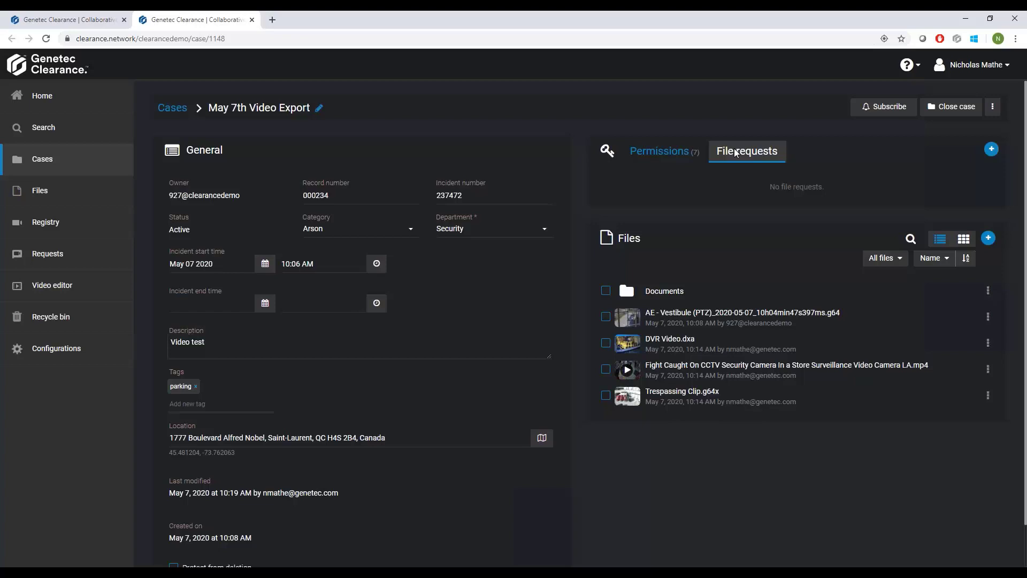
{"action": "left_click", "coordinate": [991, 149]}
{"action": "left_click", "coordinate": [440, 171]}
{"action": "type", "text": "Video"}
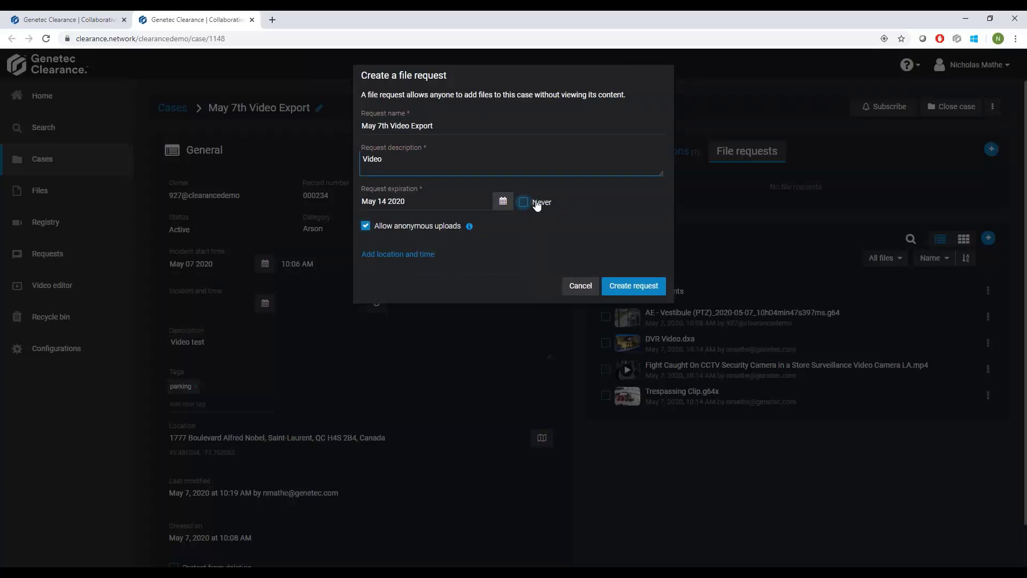
{"action": "left_click", "coordinate": [623, 287]}
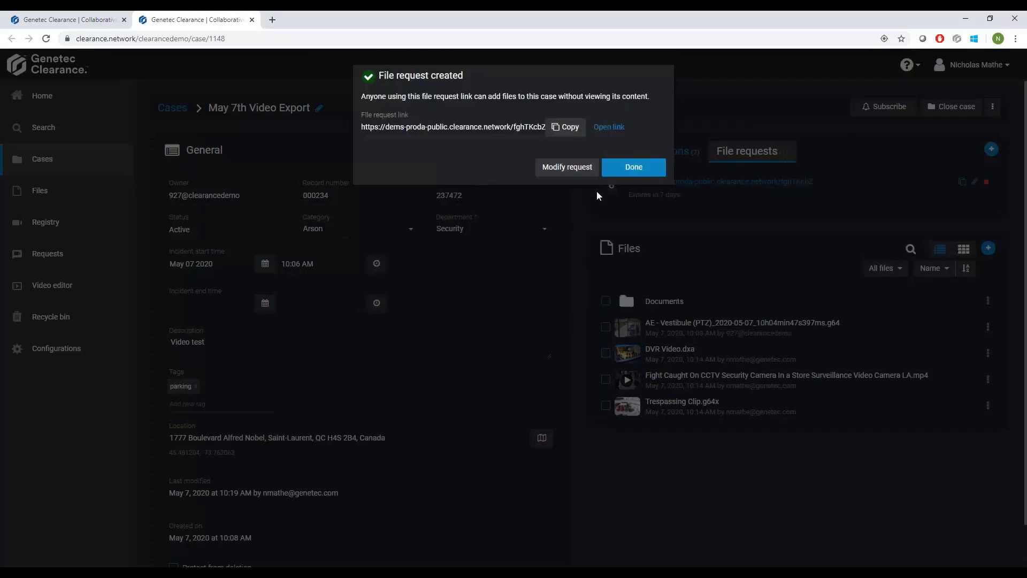
Open the file request link, fill in the contact's name, email and phone number, and accept the terms.
{"action": "left_click", "coordinate": [609, 126]}
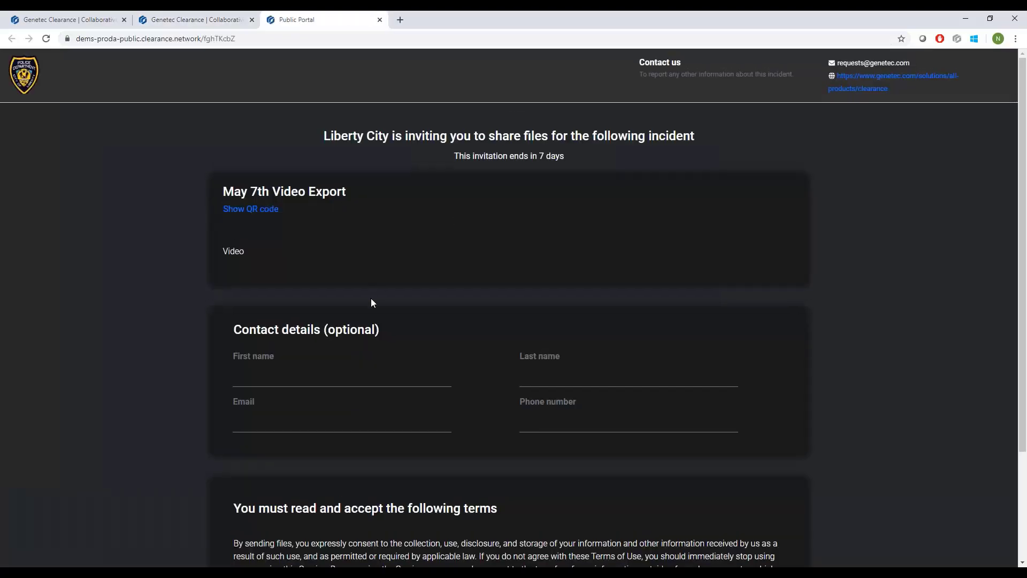
{"action": "left_click", "coordinate": [323, 328]}
{"action": "left_click", "coordinate": [315, 350]}
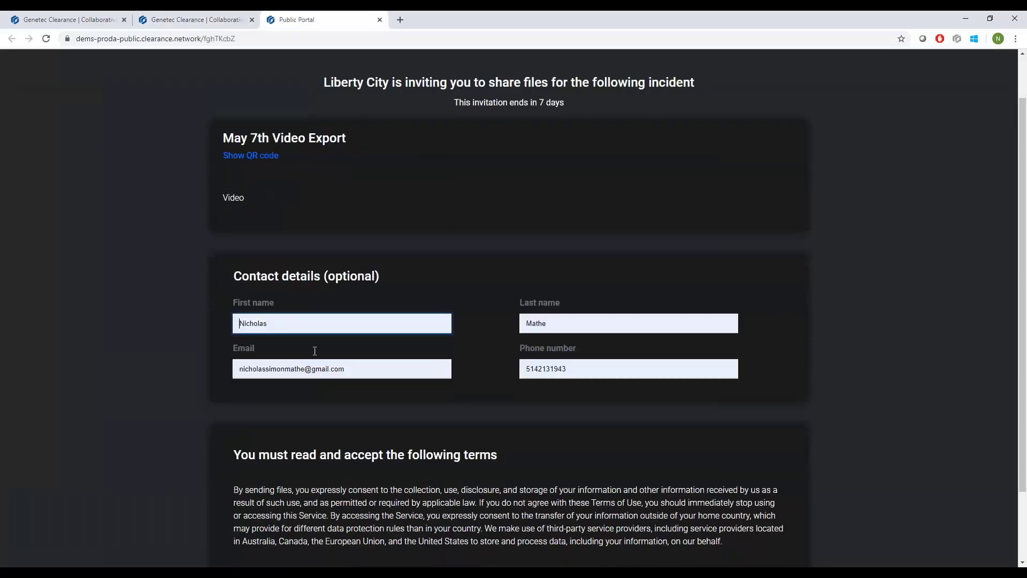
{"action": "scroll", "coordinate": [355, 347], "scroll_direction": "down", "scroll_amount": 3}
{"action": "left_click", "coordinate": [236, 488]}
Show the QR code for the May 7th Video Export file request and review the sharing page.
{"action": "scroll", "coordinate": [214, 445], "scroll_direction": "up", "scroll_amount": 1}
{"action": "scroll", "coordinate": [208, 441], "scroll_direction": "up", "scroll_amount": 2}
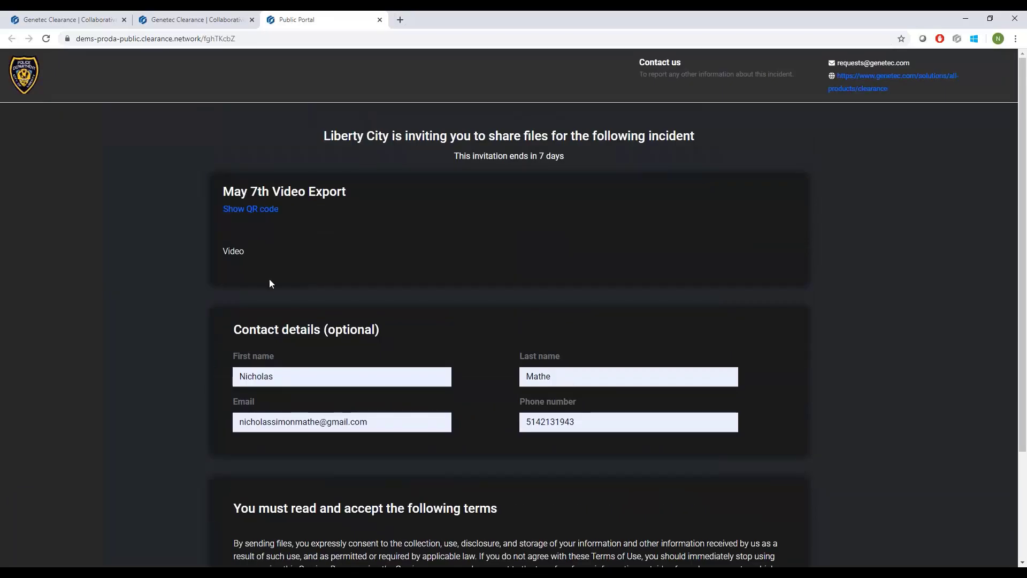
{"action": "left_click", "coordinate": [245, 209]}
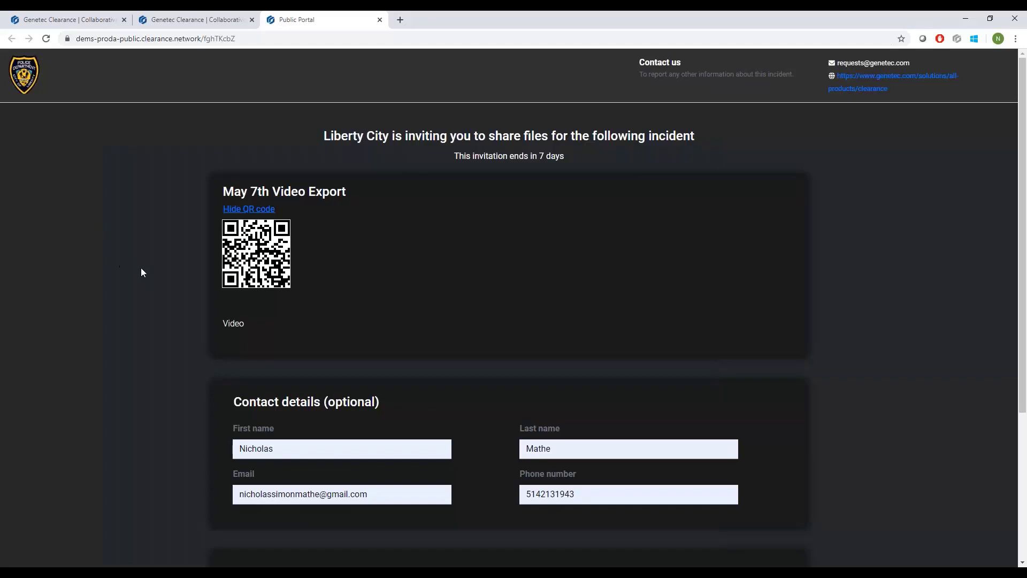
{"action": "scroll", "coordinate": [207, 440], "scroll_direction": "down", "scroll_amount": 4}
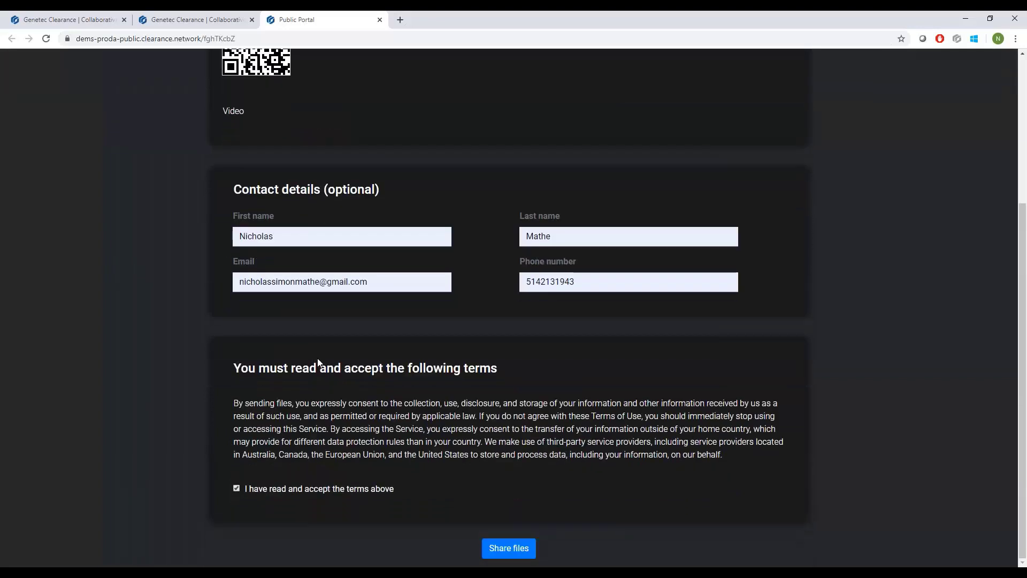
Continue to the file sharing page and upload Wellington St. Hit & Run.mp4 to the May 7th Video Export request.
{"action": "left_click", "coordinate": [508, 548]}
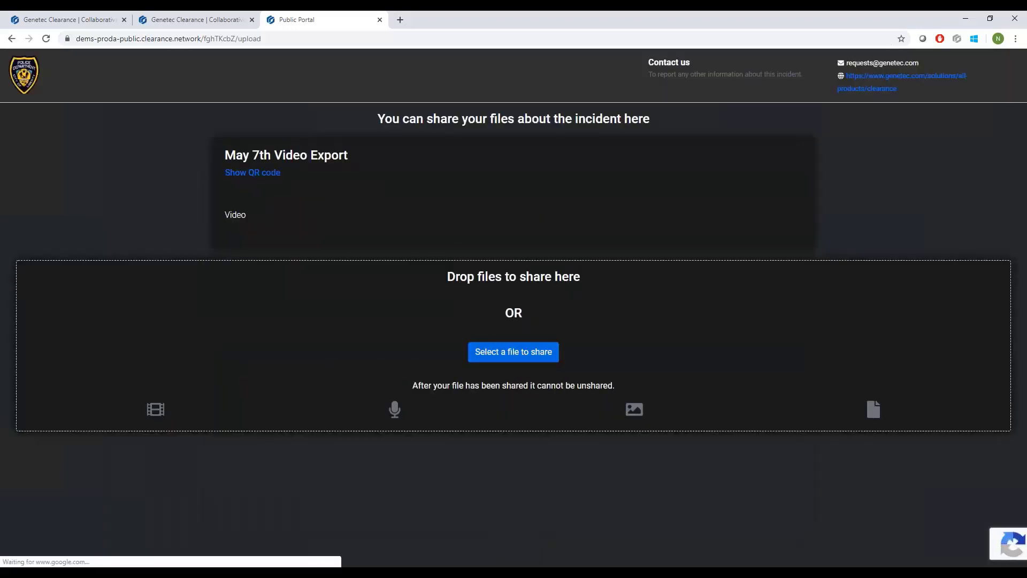
{"action": "left_click", "coordinate": [614, 271]}
{"action": "left_click", "coordinate": [463, 120]}
{"action": "left_click", "coordinate": [481, 308]}
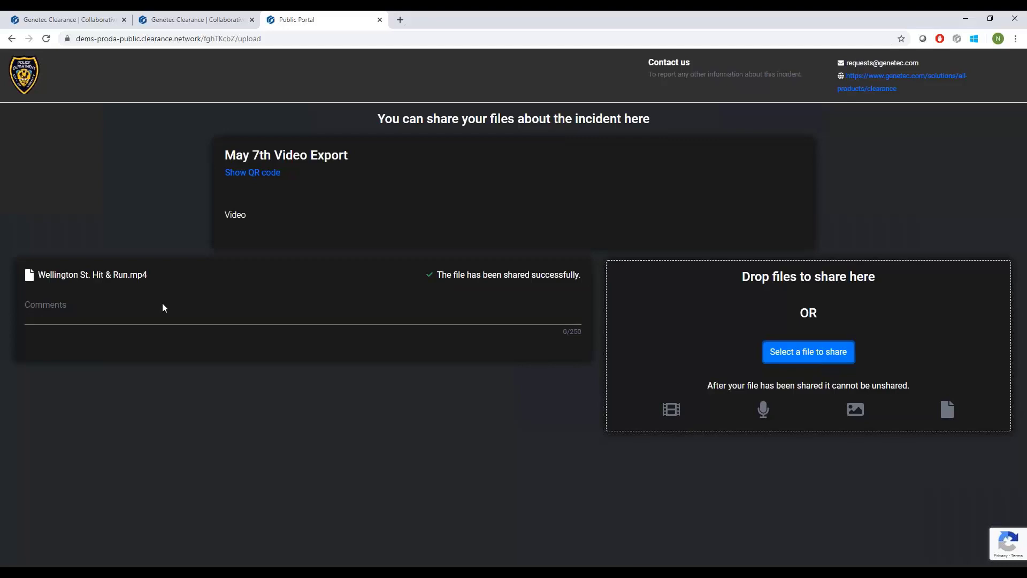
Close the public portal and reload the May 7th Video Export case to check its files.
{"action": "left_click", "coordinate": [381, 20]}
{"action": "left_click", "coordinate": [640, 169]}
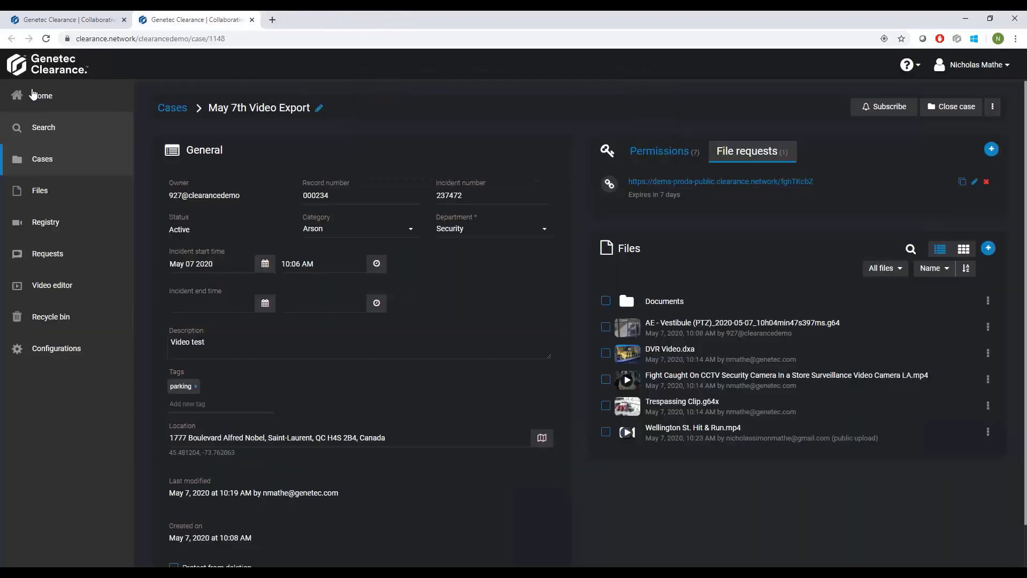
{"action": "left_click", "coordinate": [47, 39]}
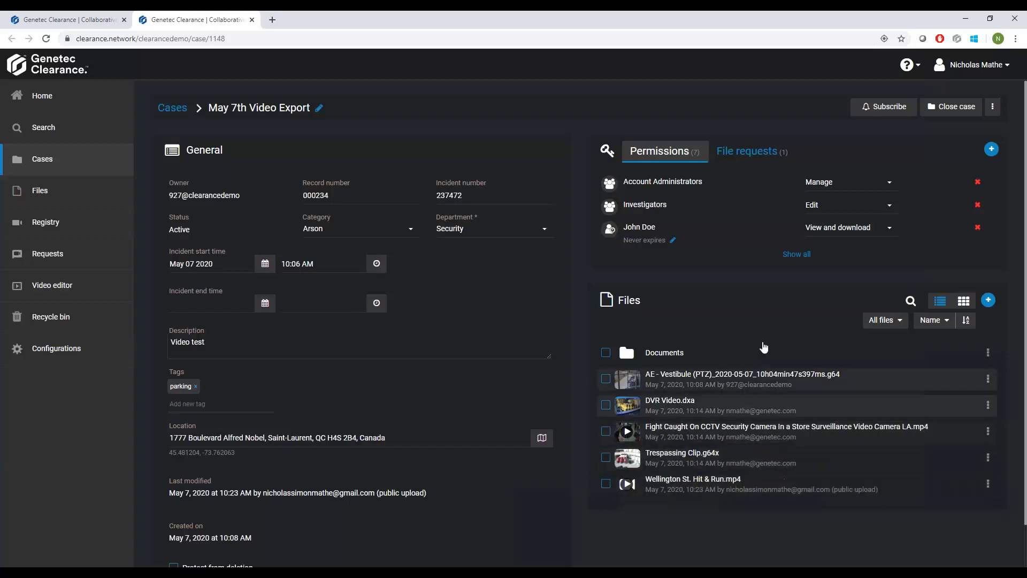
Open the user guide at the Managing files topic on file formats that can be previewed.
{"action": "left_click", "coordinate": [909, 66]}
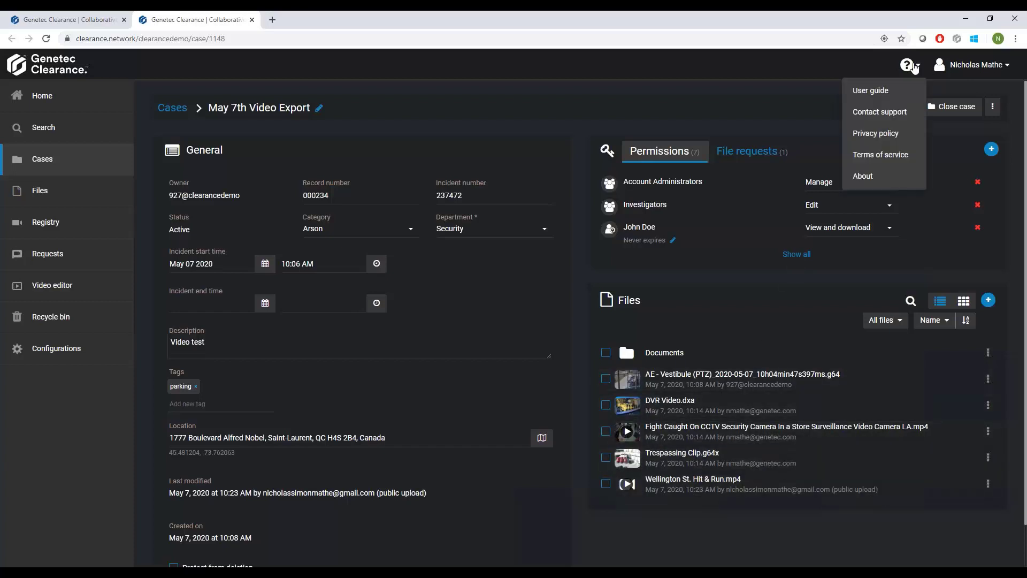
{"action": "left_click", "coordinate": [877, 92]}
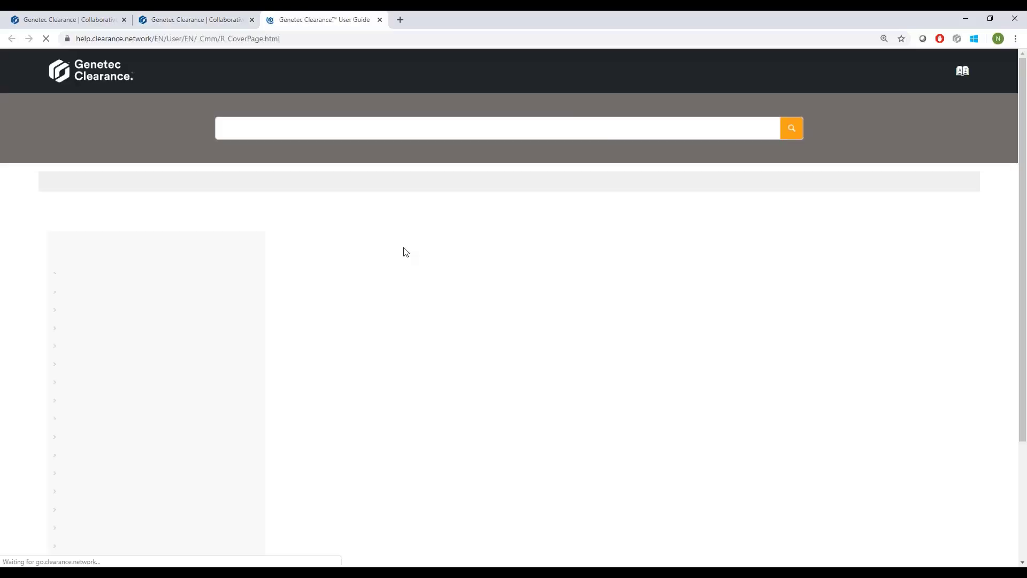
{"action": "left_click", "coordinate": [54, 422]}
{"action": "scroll", "coordinate": [136, 444], "scroll_direction": "down", "scroll_amount": 1}
{"action": "left_click", "coordinate": [92, 517]}
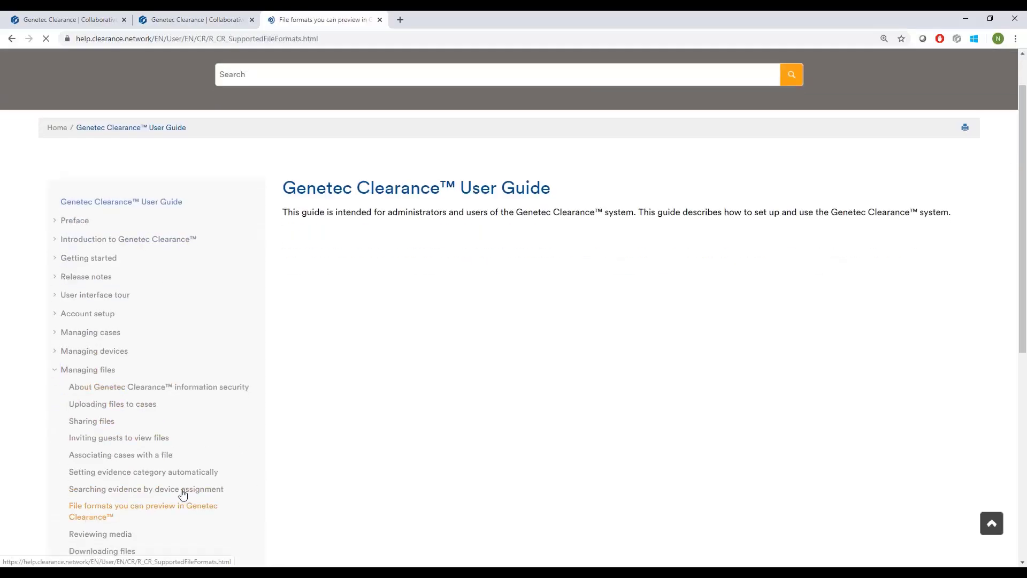
Examine the supported video, extended library, audio and image formats, and close the user guide.
{"action": "scroll", "coordinate": [450, 389], "scroll_direction": "down", "scroll_amount": 3}
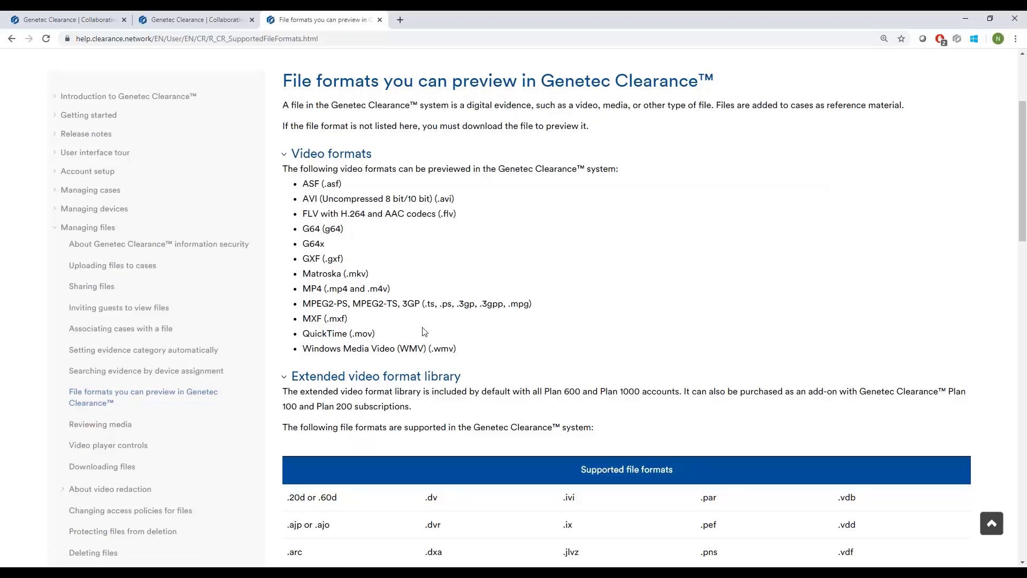
{"action": "scroll", "coordinate": [433, 295], "scroll_direction": "down", "scroll_amount": 2}
{"action": "scroll", "coordinate": [443, 286], "scroll_direction": "down", "scroll_amount": 1}
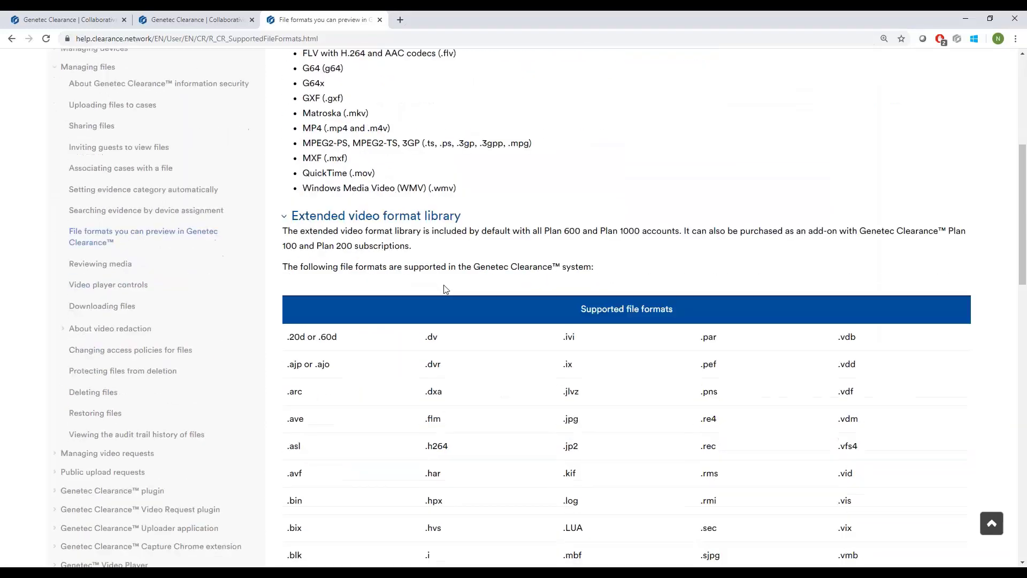
{"action": "scroll", "coordinate": [449, 273], "scroll_direction": "down", "scroll_amount": 4}
{"action": "scroll", "coordinate": [449, 261], "scroll_direction": "down", "scroll_amount": 1}
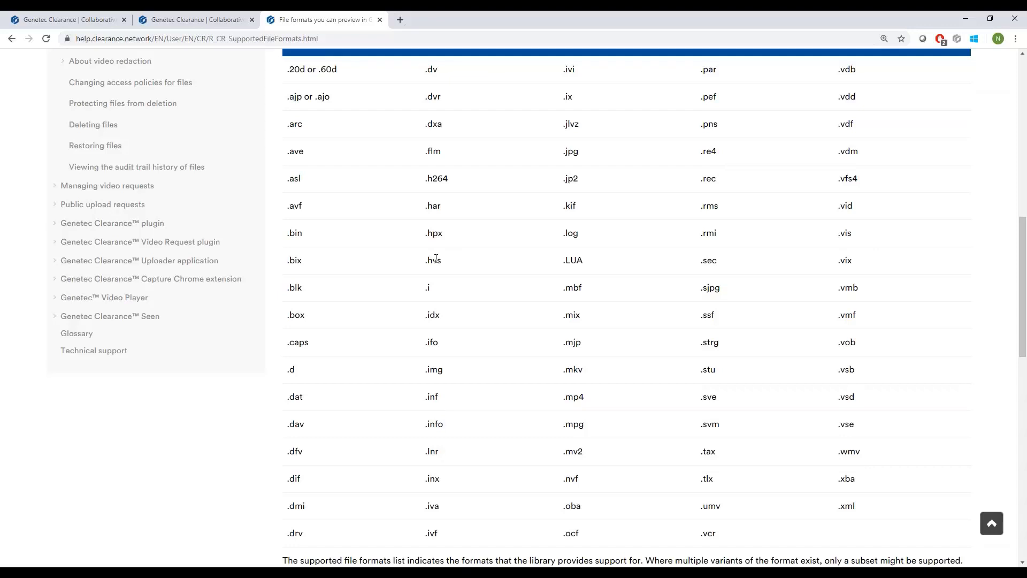
{"action": "scroll", "coordinate": [435, 259], "scroll_direction": "down", "scroll_amount": 5}
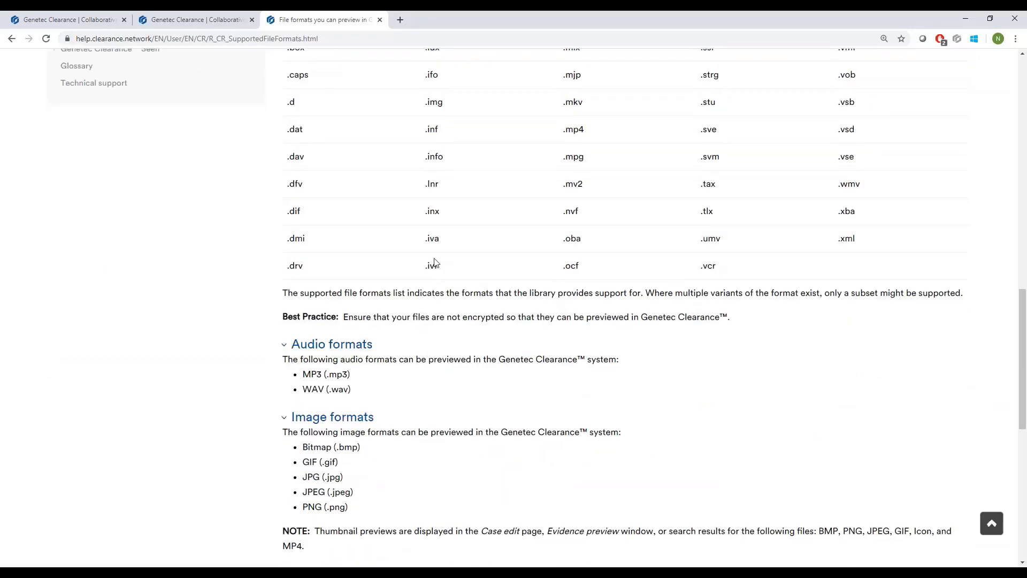
{"action": "scroll", "coordinate": [448, 320], "scroll_direction": "down", "scroll_amount": 1}
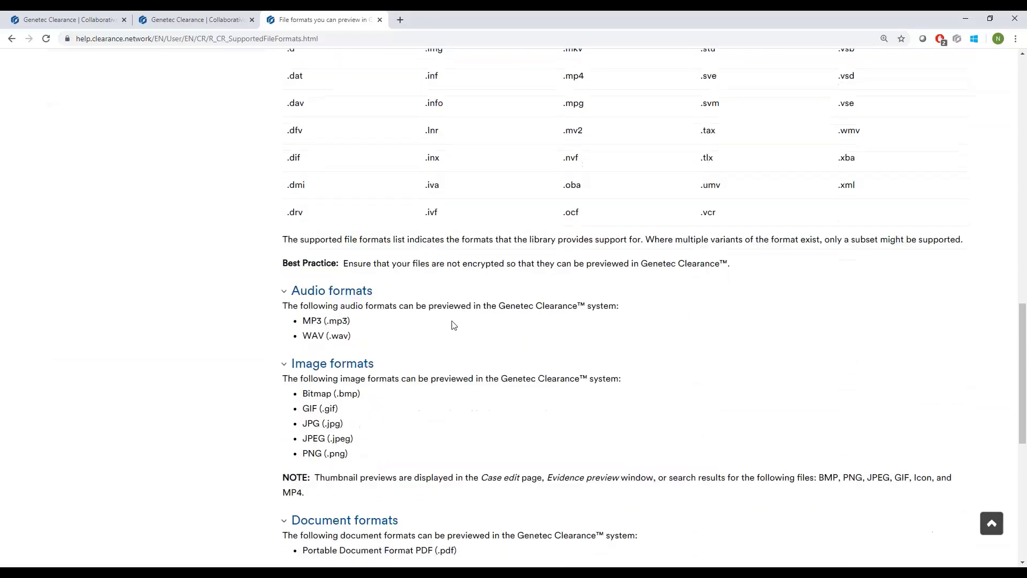
{"action": "scroll", "coordinate": [445, 318], "scroll_direction": "up", "scroll_amount": 3}
{"action": "scroll", "coordinate": [444, 316], "scroll_direction": "up", "scroll_amount": 2}
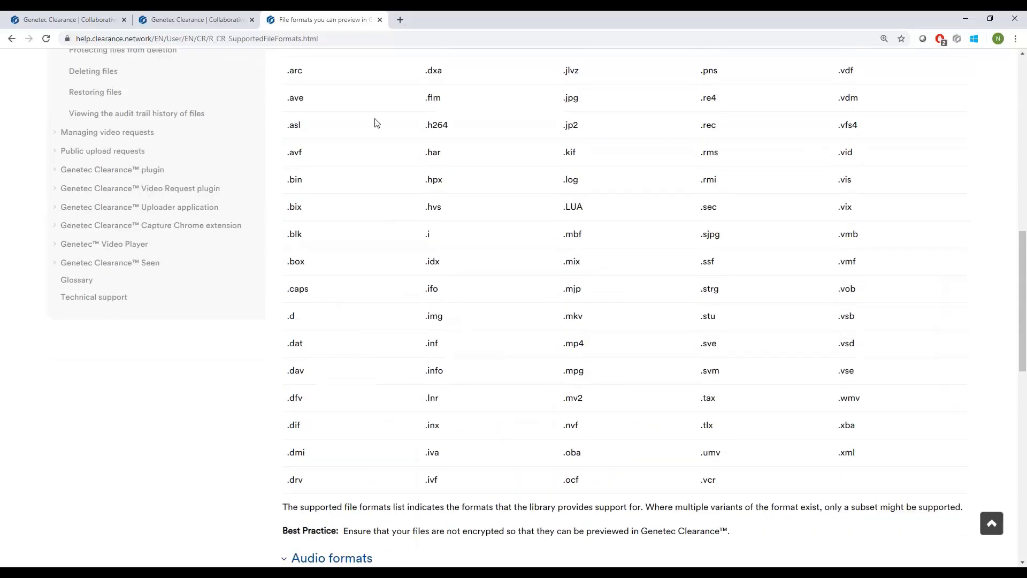
{"action": "left_click", "coordinate": [380, 19]}
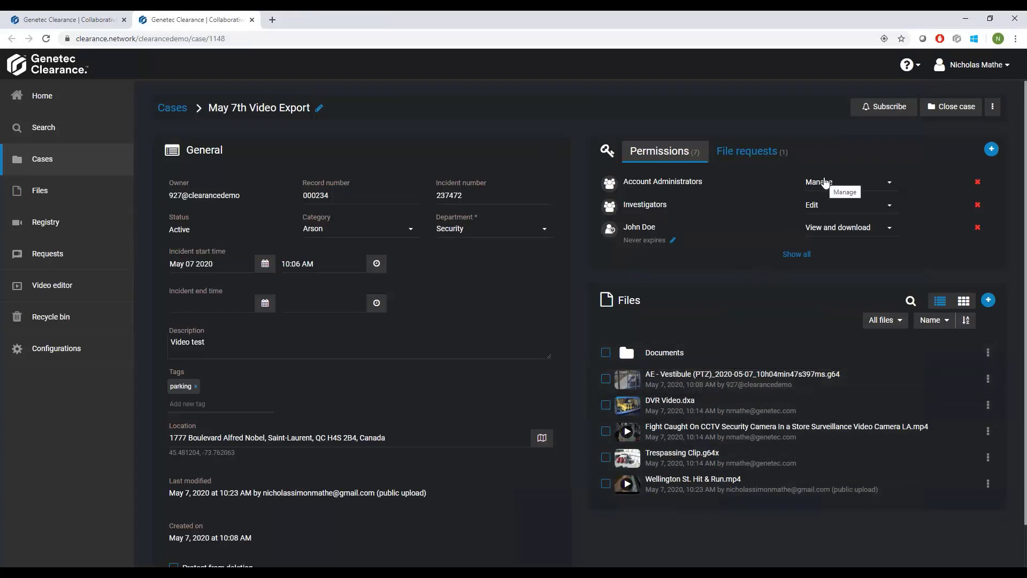
Review the May 7th Video Export case's audit trail with all details expanded, down to its creation entry, and return to the case.
{"action": "left_click", "coordinate": [992, 107]}
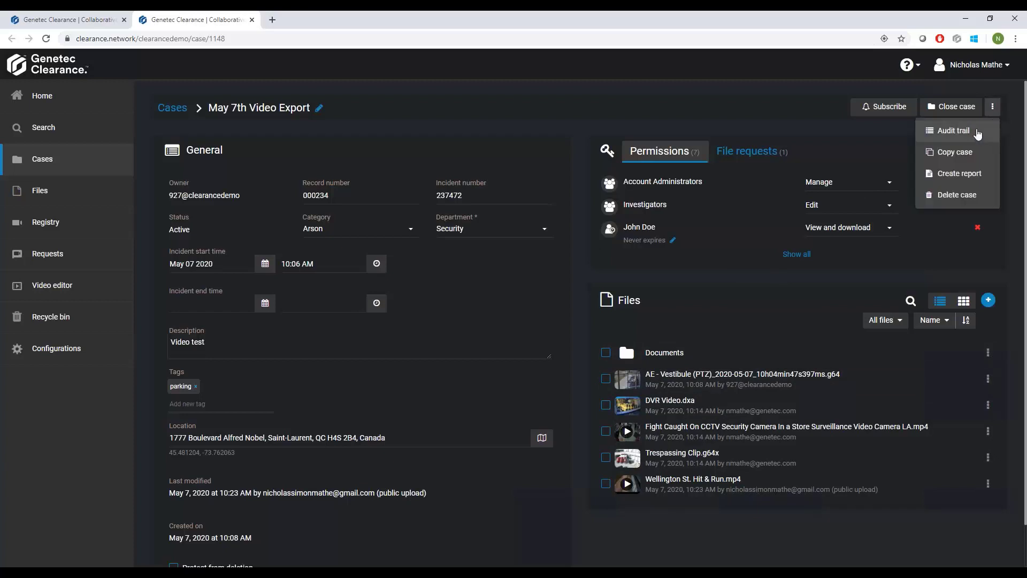
{"action": "left_click", "coordinate": [978, 134]}
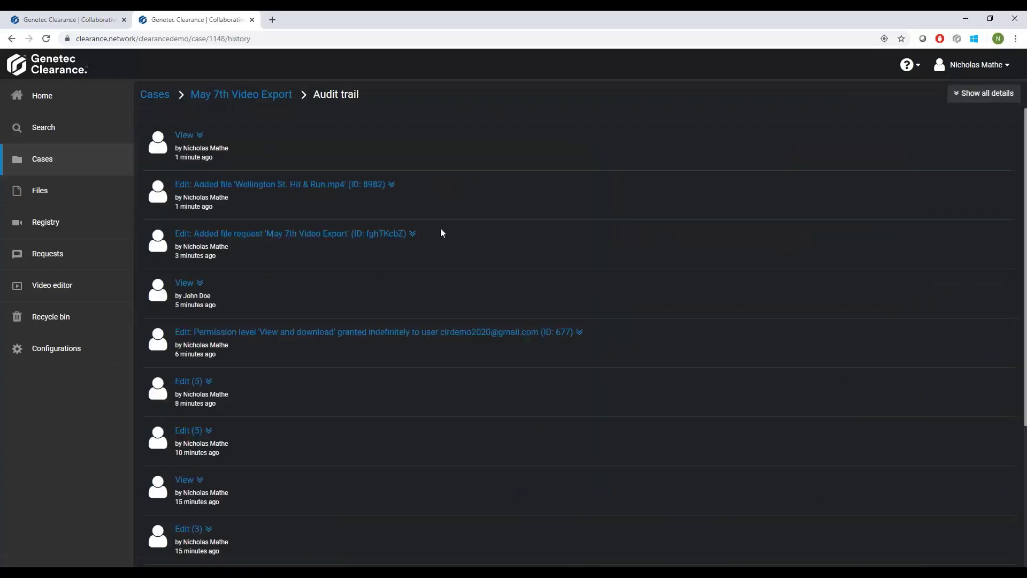
{"action": "left_click", "coordinate": [972, 96]}
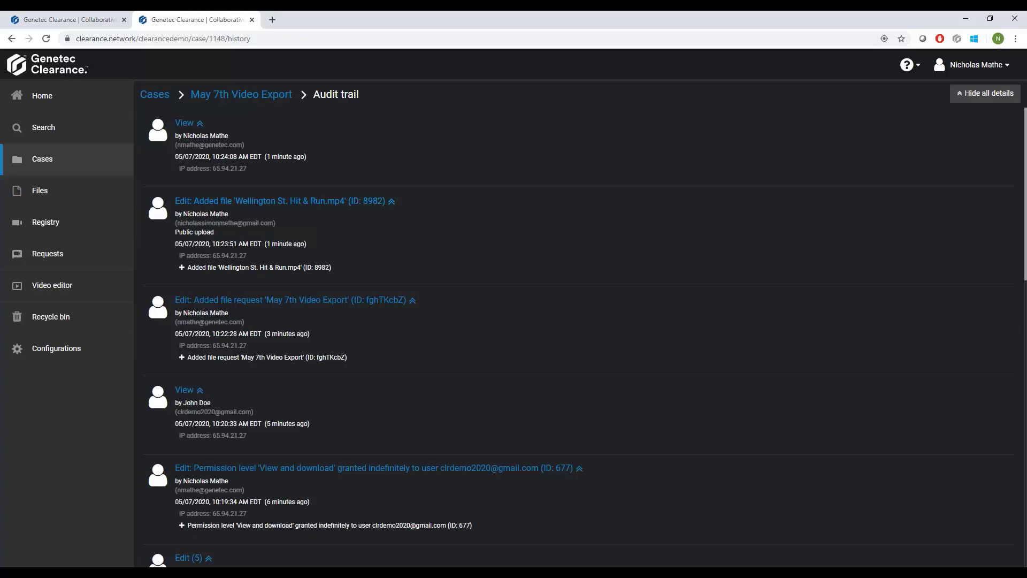
{"action": "scroll", "coordinate": [367, 211], "scroll_direction": "down", "scroll_amount": 1}
{"action": "scroll", "coordinate": [329, 343], "scroll_direction": "down", "scroll_amount": 1}
{"action": "scroll", "coordinate": [325, 336], "scroll_direction": "down", "scroll_amount": 1}
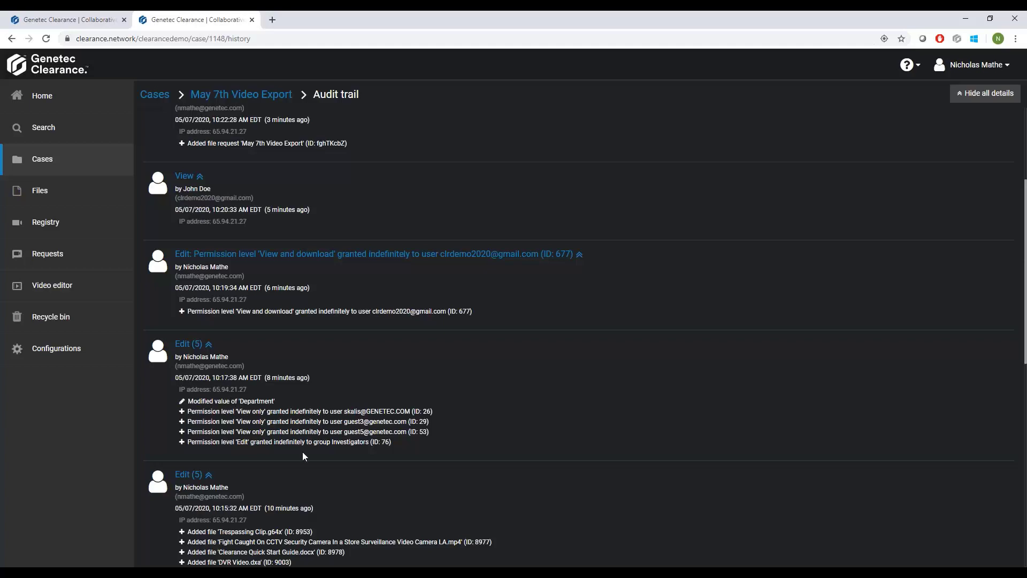
{"action": "scroll", "coordinate": [309, 400], "scroll_direction": "down", "scroll_amount": 6}
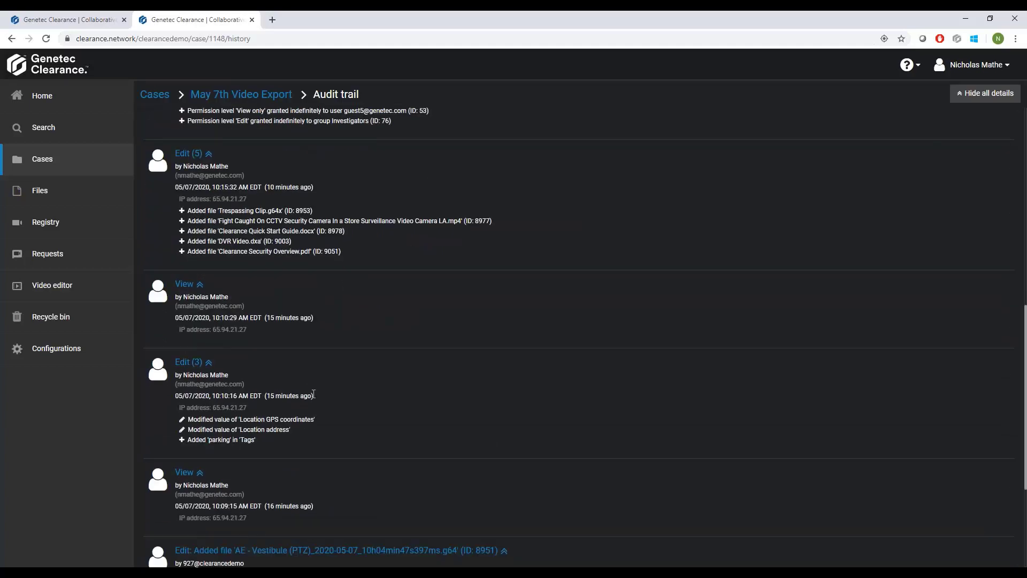
{"action": "scroll", "coordinate": [312, 396], "scroll_direction": "down", "scroll_amount": 4}
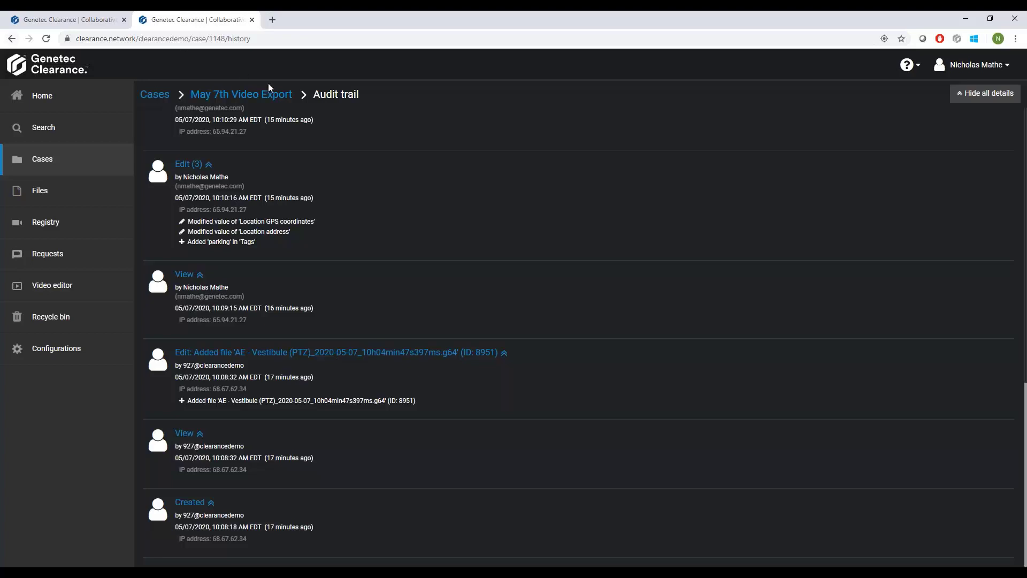
{"action": "left_click", "coordinate": [243, 95]}
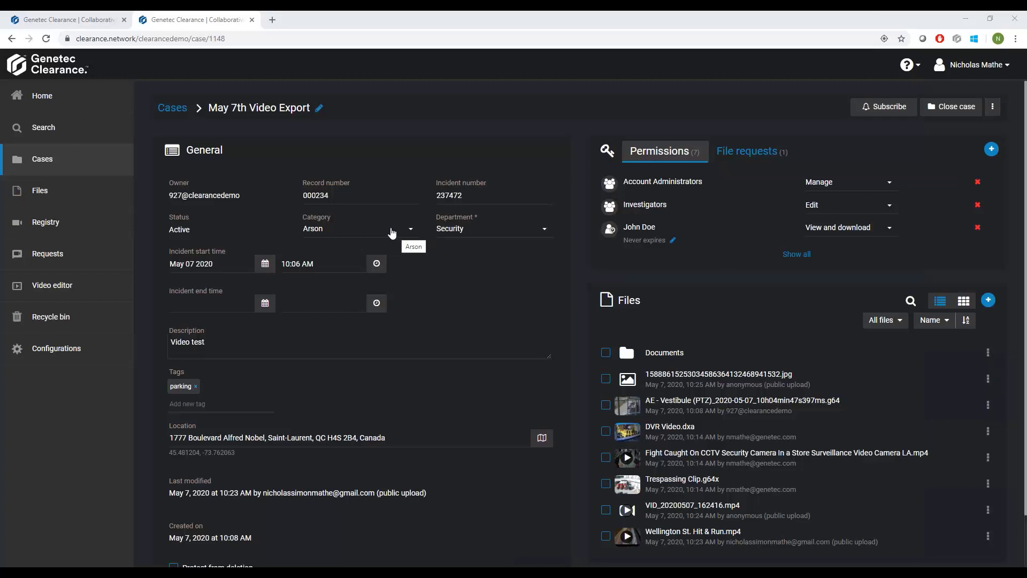
Open the configurations in a new tab and review the retention policies by upload source and by category.
{"action": "right_click", "coordinate": [61, 356]}
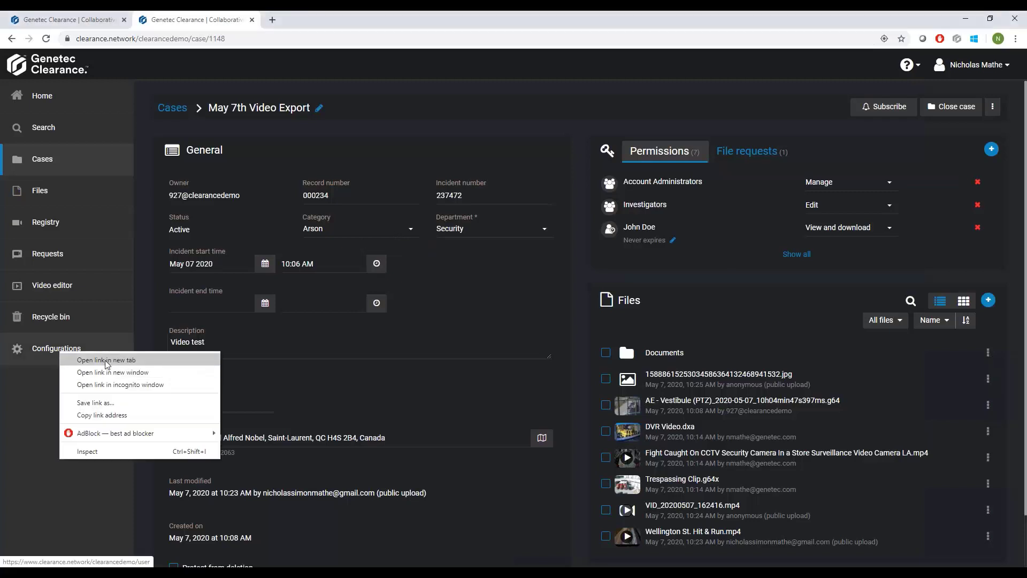
{"action": "left_click", "coordinate": [107, 361]}
{"action": "left_click", "coordinate": [300, 21]}
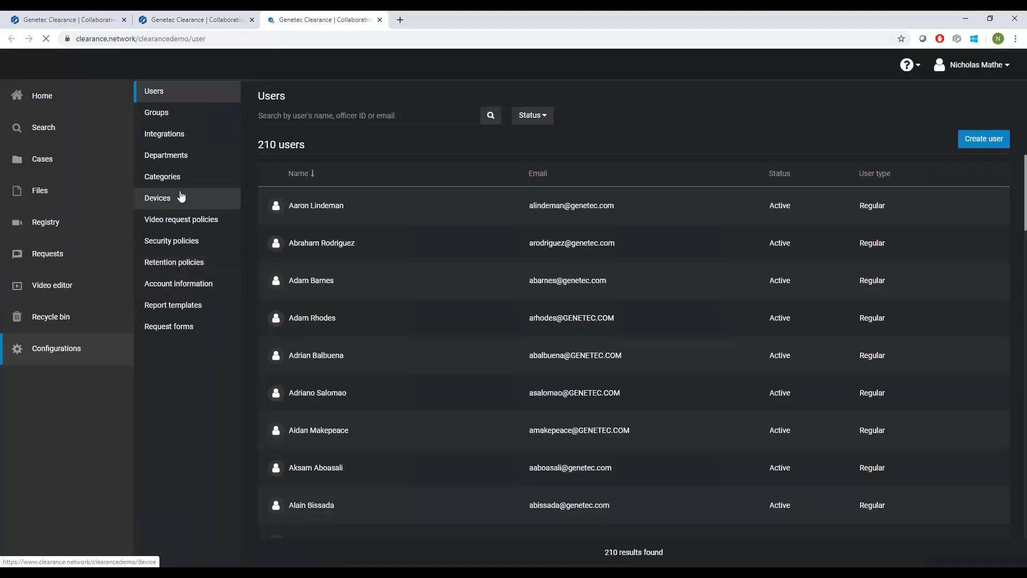
{"action": "left_click", "coordinate": [169, 270]}
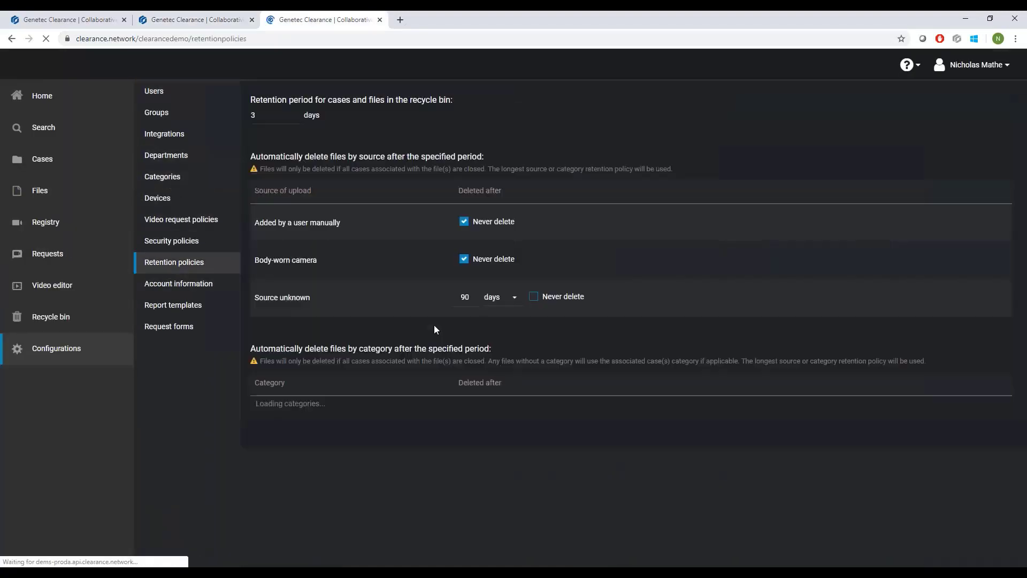
{"action": "scroll", "coordinate": [454, 339], "scroll_direction": "down", "scroll_amount": 3}
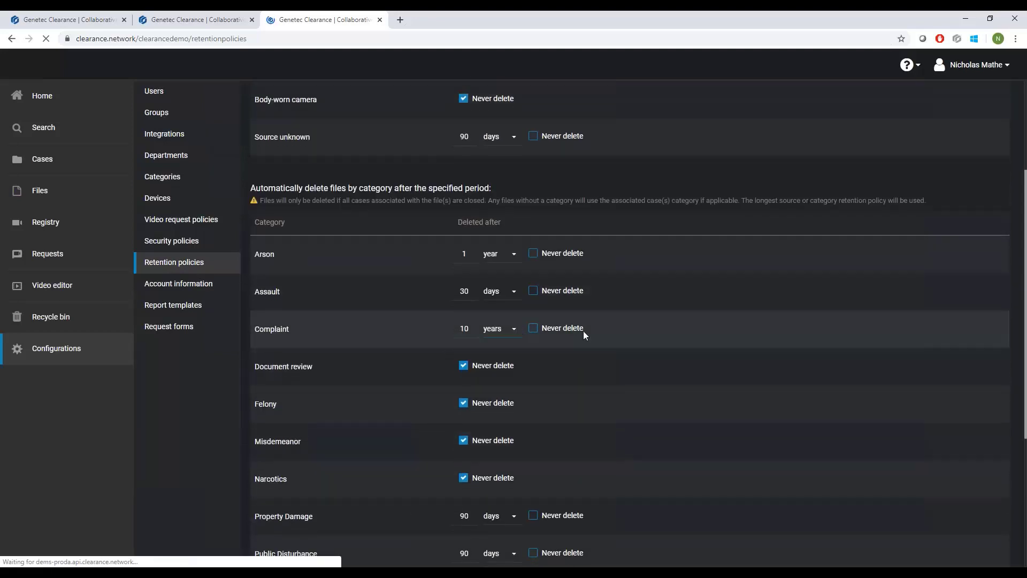
{"action": "scroll", "coordinate": [475, 398], "scroll_direction": "down", "scroll_amount": 1}
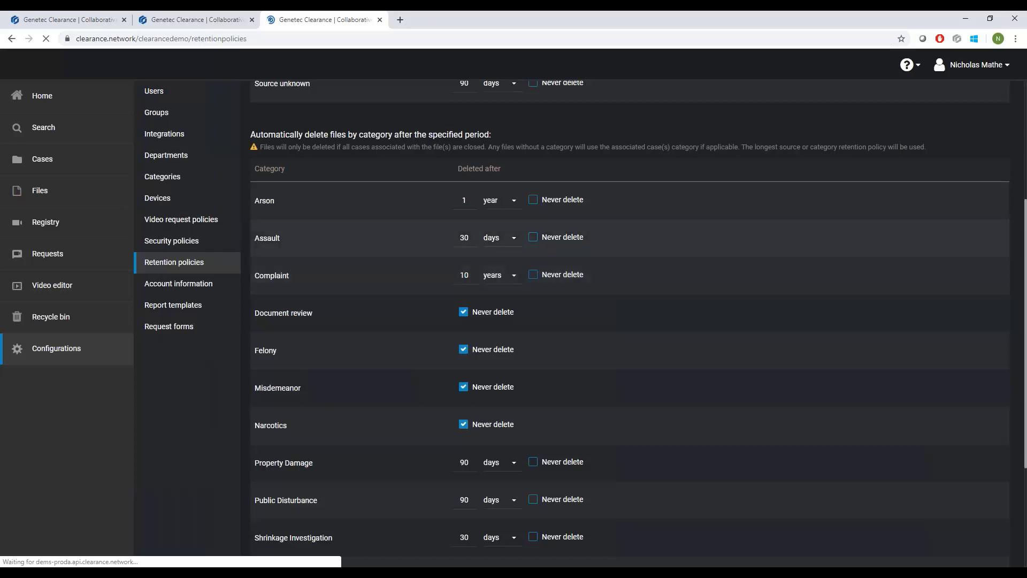
Return to the May 7th Video Export case, preview the anonymously uploaded JPG image, and close the preview.
{"action": "left_click", "coordinate": [207, 22]}
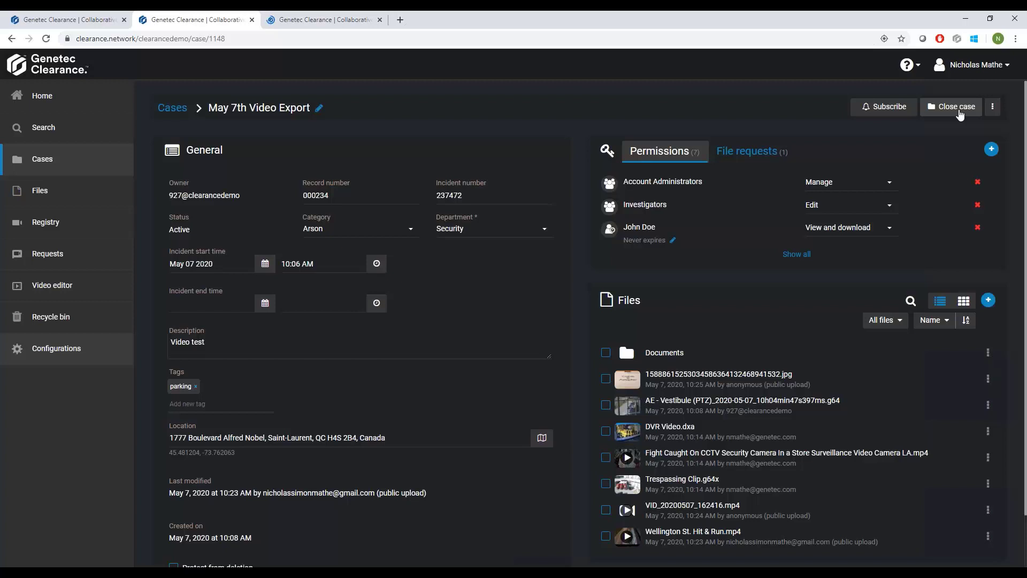
{"action": "left_click", "coordinate": [849, 389]}
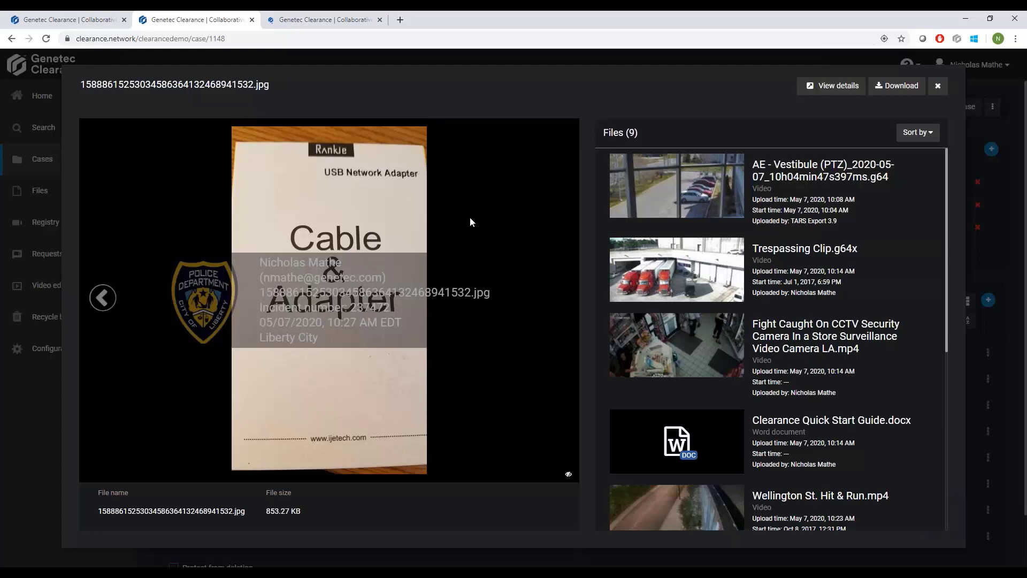
{"action": "left_click", "coordinate": [937, 87]}
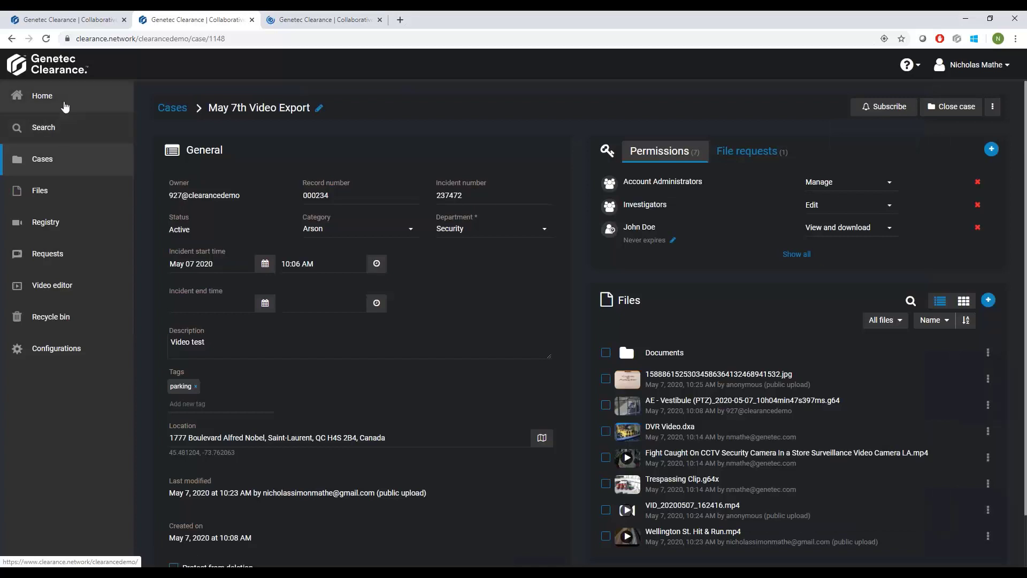
Show the search criteria, search all cases and files for parking, and look through the results.
{"action": "left_click", "coordinate": [55, 130]}
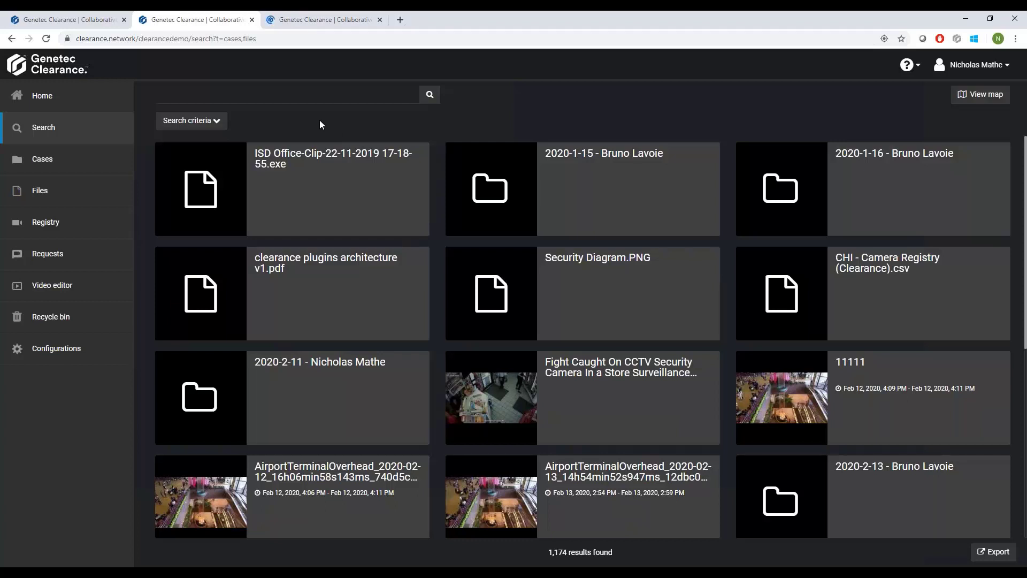
{"action": "left_click", "coordinate": [219, 131]}
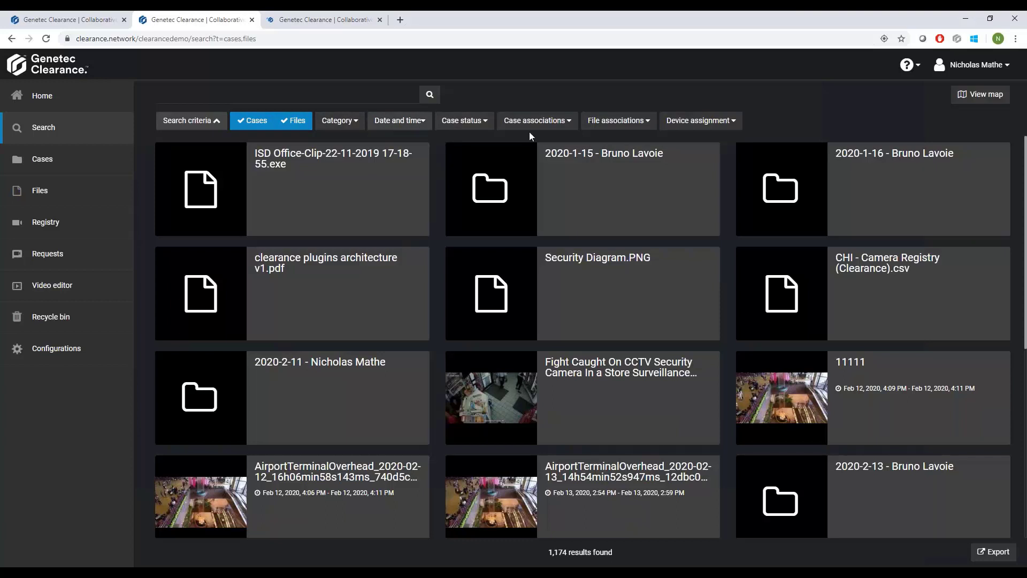
{"action": "left_click", "coordinate": [242, 94]}
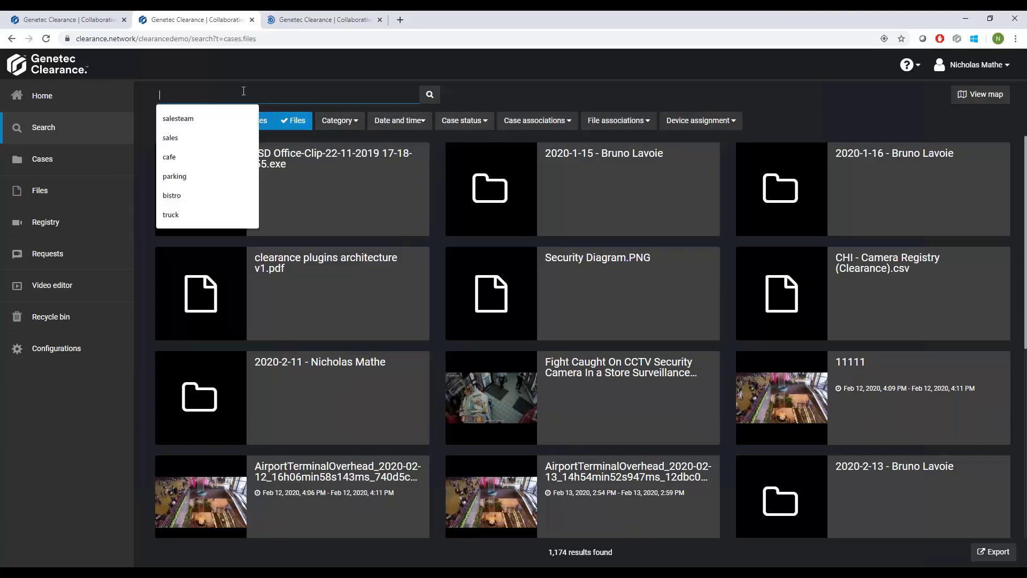
{"action": "type", "text": "parking"}
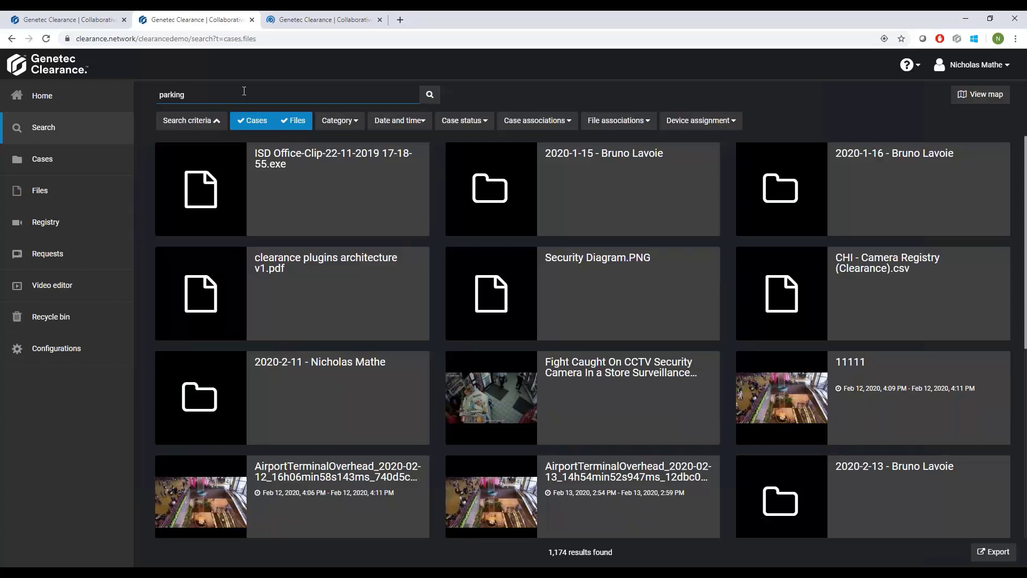
{"action": "key", "text": "Return"}
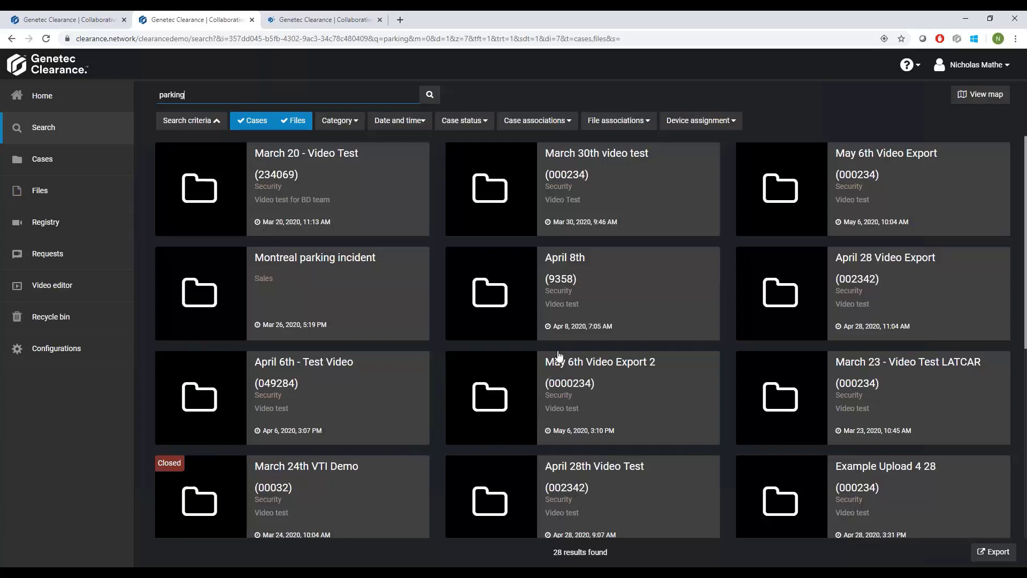
{"action": "scroll", "coordinate": [570, 329], "scroll_direction": "down", "scroll_amount": 2}
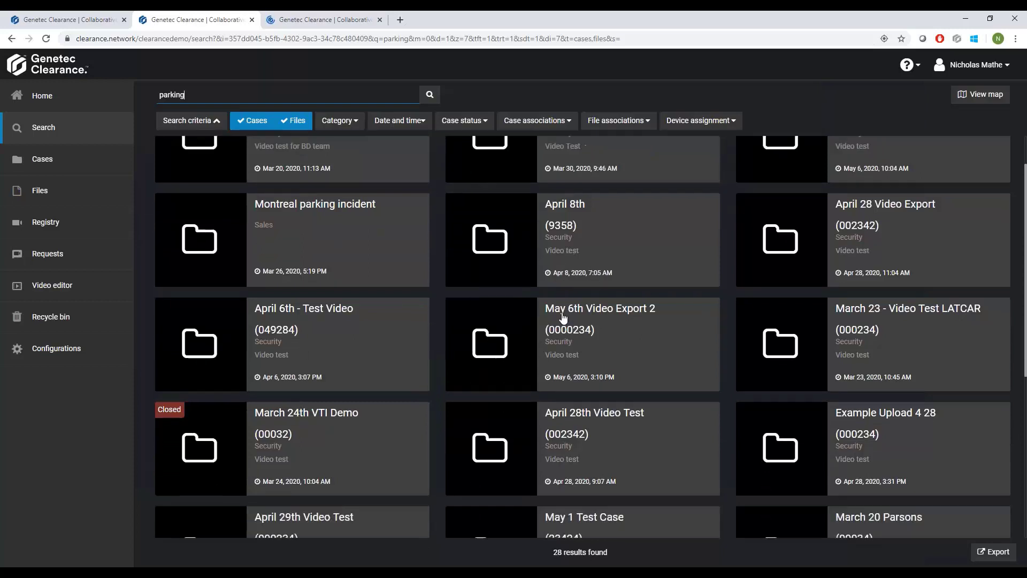
Look through the remaining parking results, search all cases and files for ptz, and look through the matches.
{"action": "scroll", "coordinate": [582, 319], "scroll_direction": "down", "scroll_amount": 4}
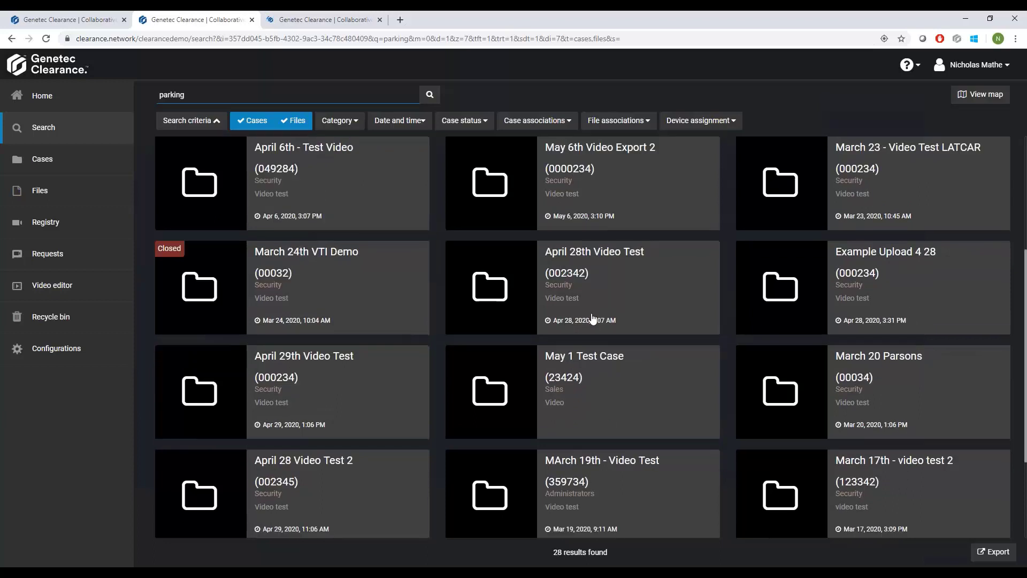
{"action": "scroll", "coordinate": [580, 298], "scroll_direction": "up", "scroll_amount": 2}
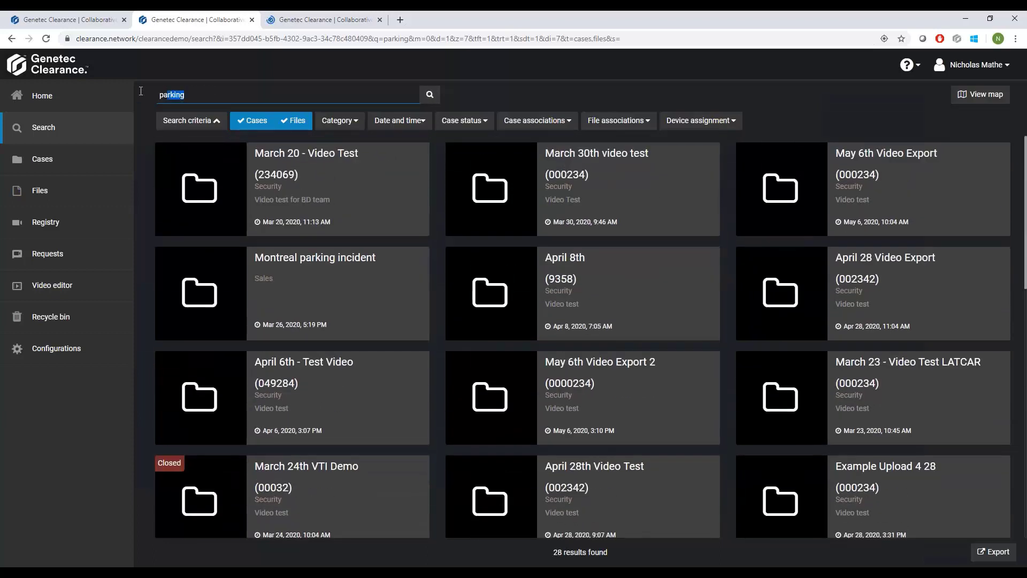
{"action": "double_click", "coordinate": [165, 93]}
{"action": "type", "text": "ptz"}
{"action": "key", "text": "Return"}
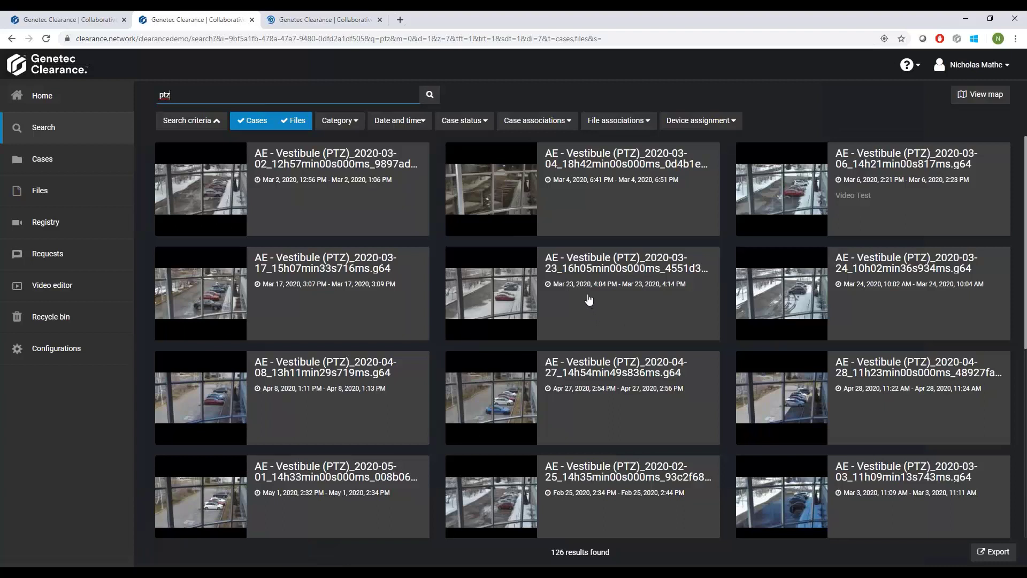
{"action": "scroll", "coordinate": [594, 297], "scroll_direction": "down", "scroll_amount": 3}
{"action": "scroll", "coordinate": [570, 324], "scroll_direction": "down", "scroll_amount": 1}
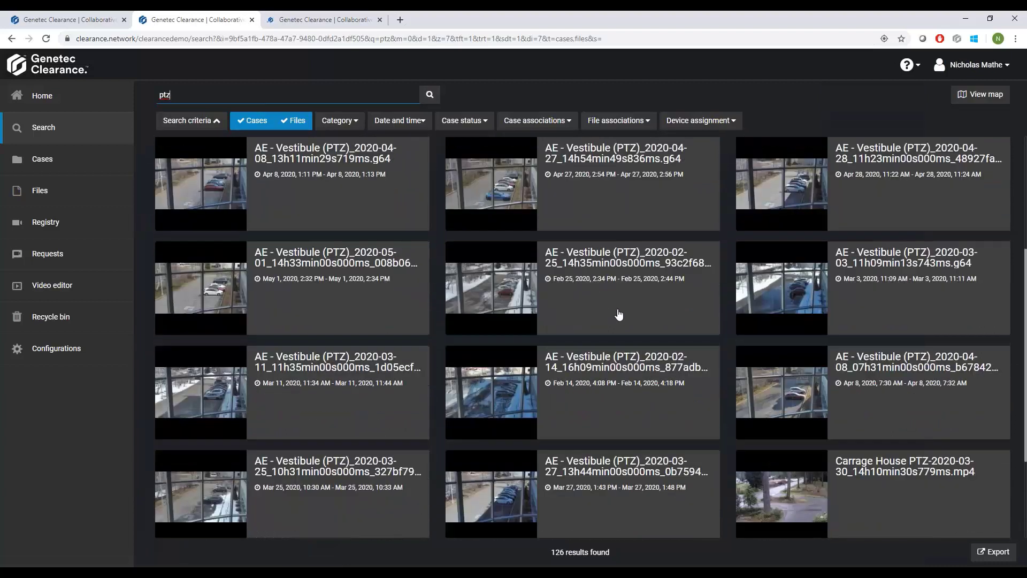
{"action": "scroll", "coordinate": [615, 314], "scroll_direction": "up", "scroll_amount": 2}
{"action": "scroll", "coordinate": [617, 312], "scroll_direction": "up", "scroll_amount": 2}
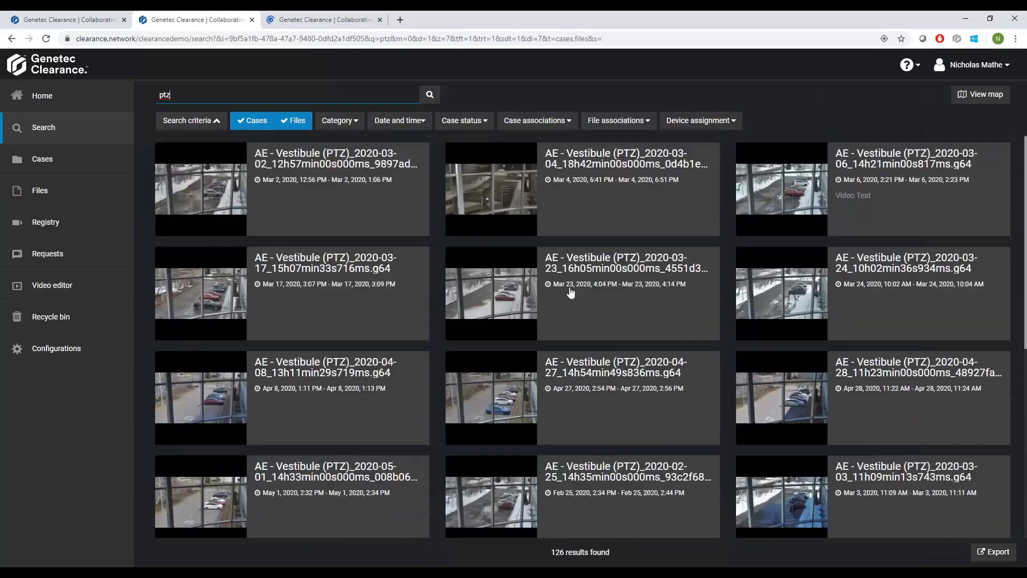
Clear the search term, show all results on the map, and examine the case clusters near the Montréal airport.
{"action": "key", "text": "BackSpace"}
{"action": "key", "text": "BackSpace"}
{"action": "key", "text": "BackSpace"}
{"action": "left_click", "coordinate": [430, 93]}
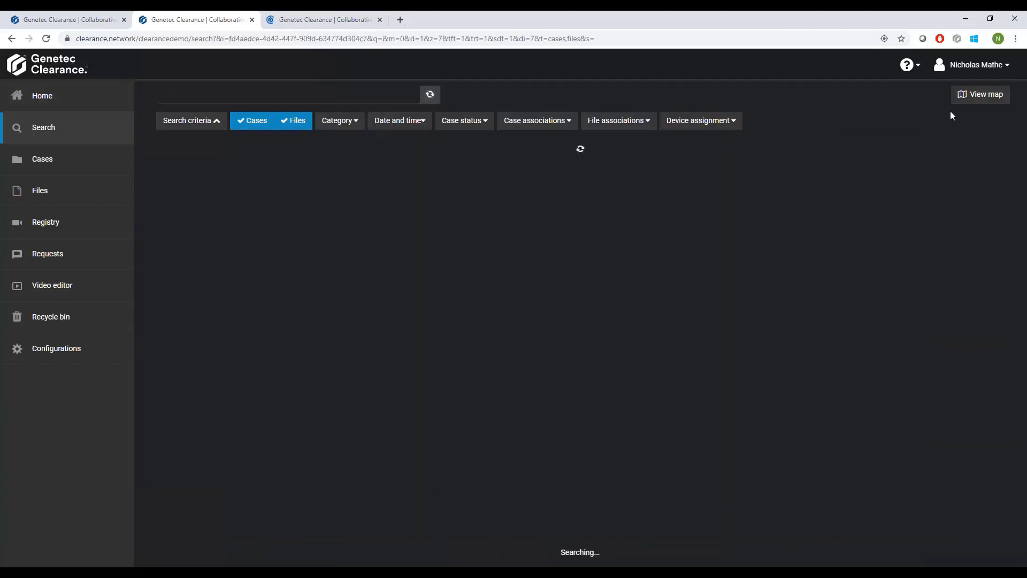
{"action": "left_click", "coordinate": [979, 97]}
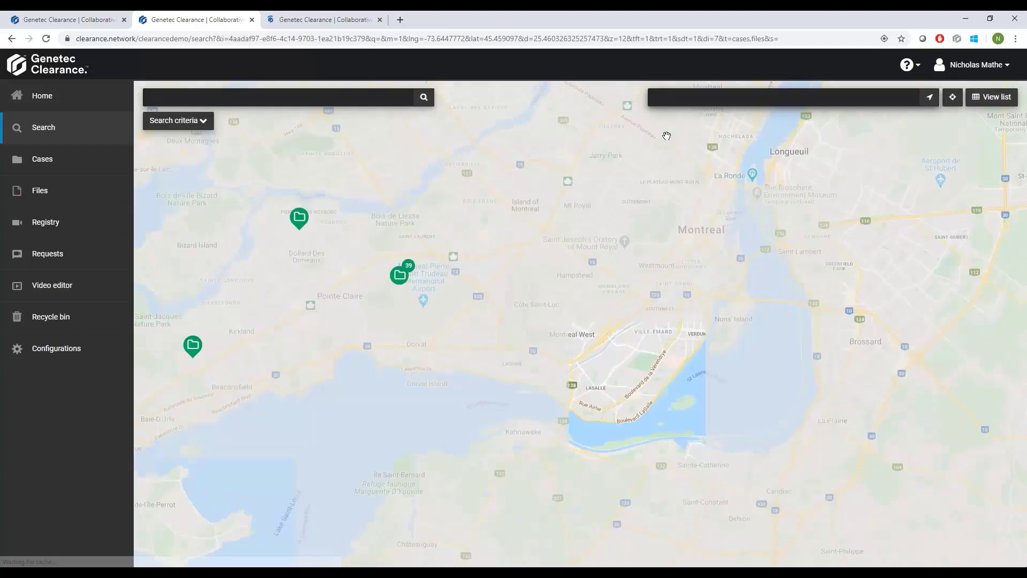
{"action": "left_click_drag", "start_coordinate": [313, 295], "coordinate": [372, 303]}
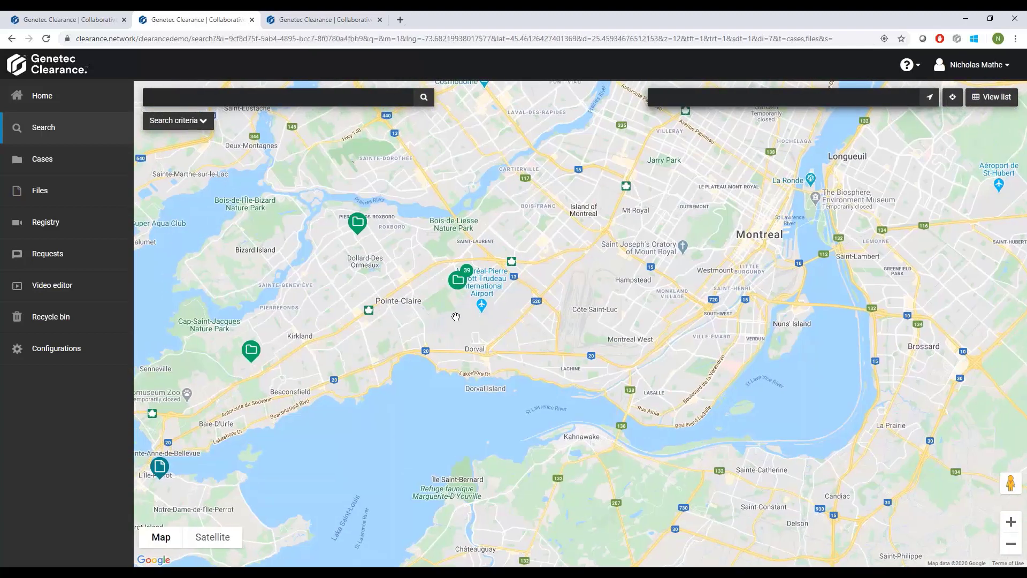
{"action": "left_click", "coordinate": [462, 288]}
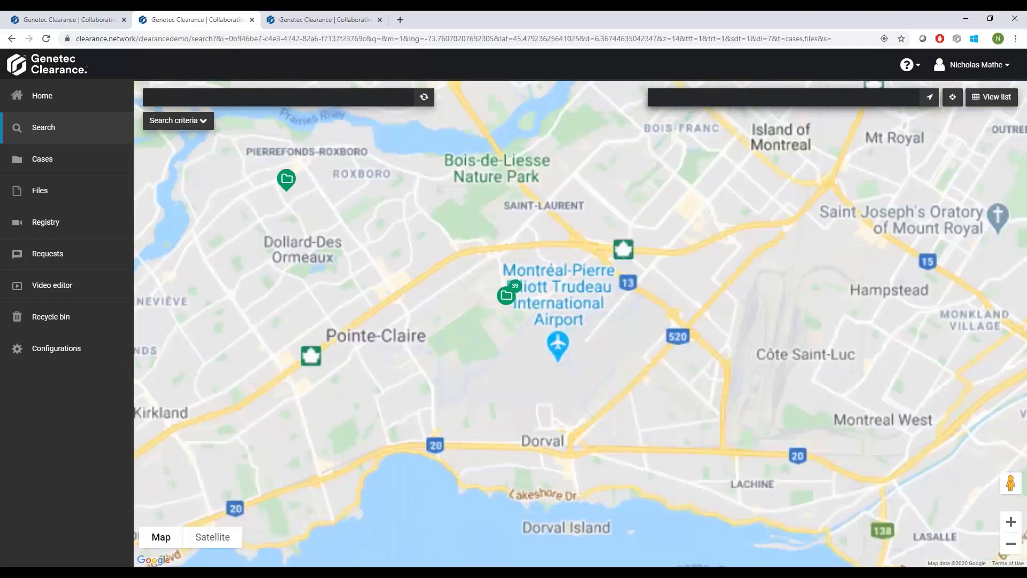
{"action": "left_click_drag", "start_coordinate": [594, 303], "coordinate": [491, 320]}
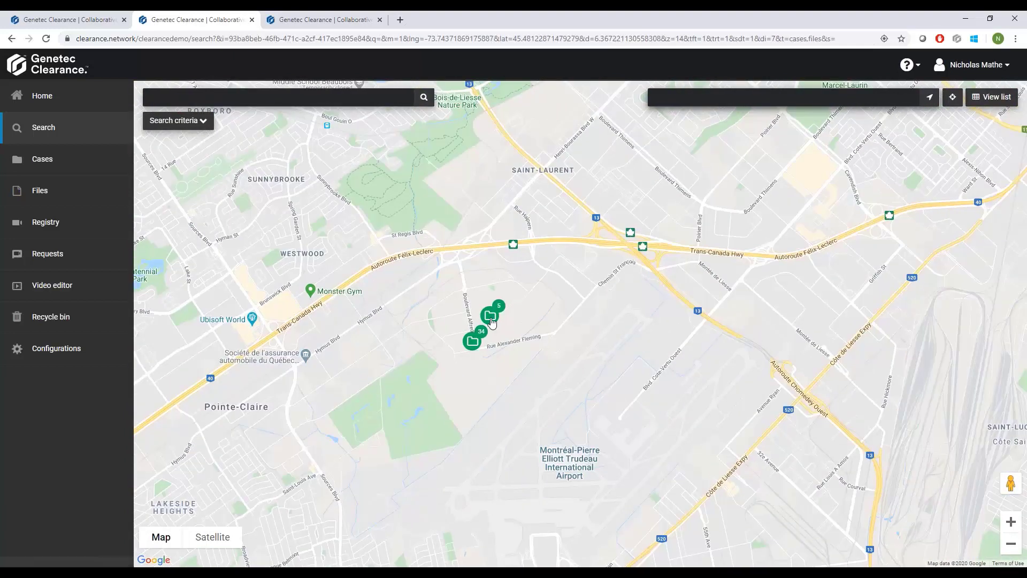
{"action": "left_click", "coordinate": [490, 320]}
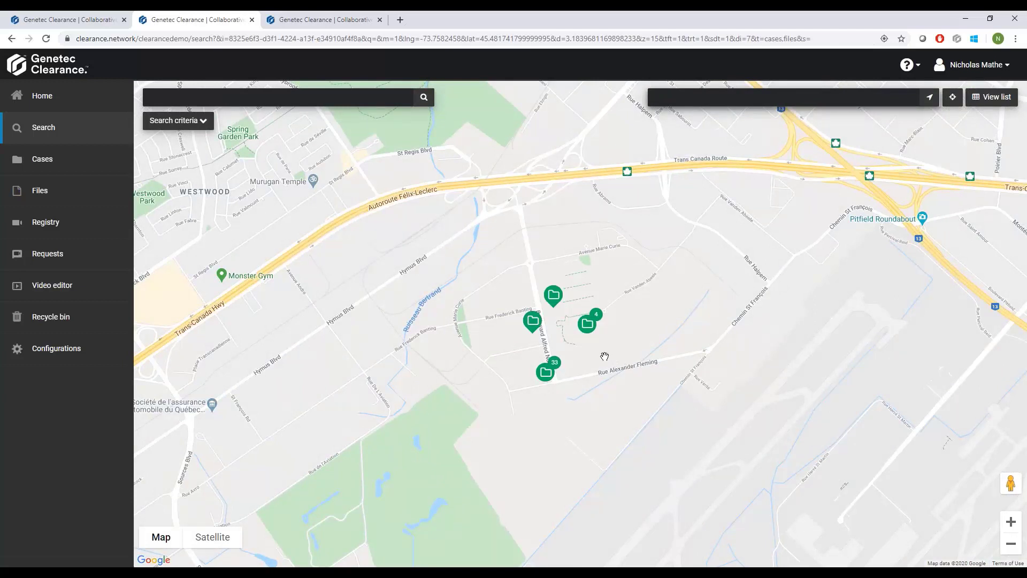
{"action": "left_click_drag", "start_coordinate": [588, 345], "coordinate": [524, 343]}
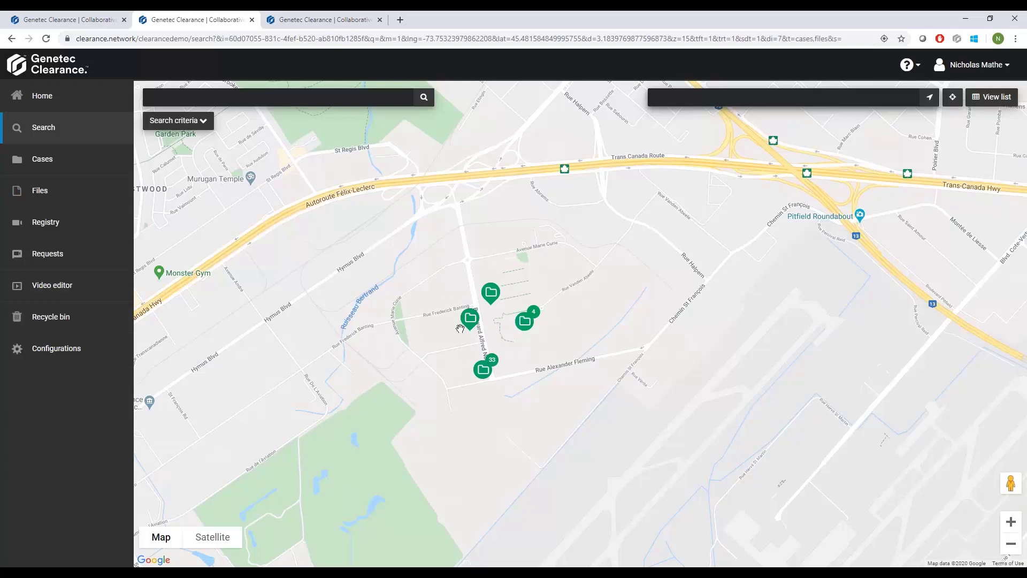
Open the May 7th Video Export case in a new browser tab and close the last leftover tab.
{"action": "left_click", "coordinate": [55, 107]}
{"action": "left_click", "coordinate": [391, 215]}
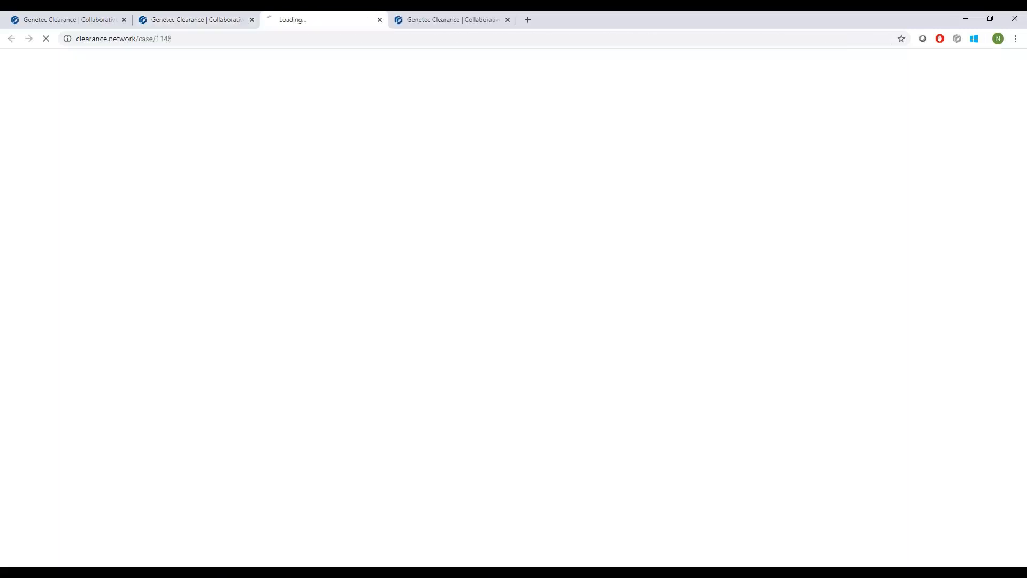
{"action": "left_click", "coordinate": [507, 19]}
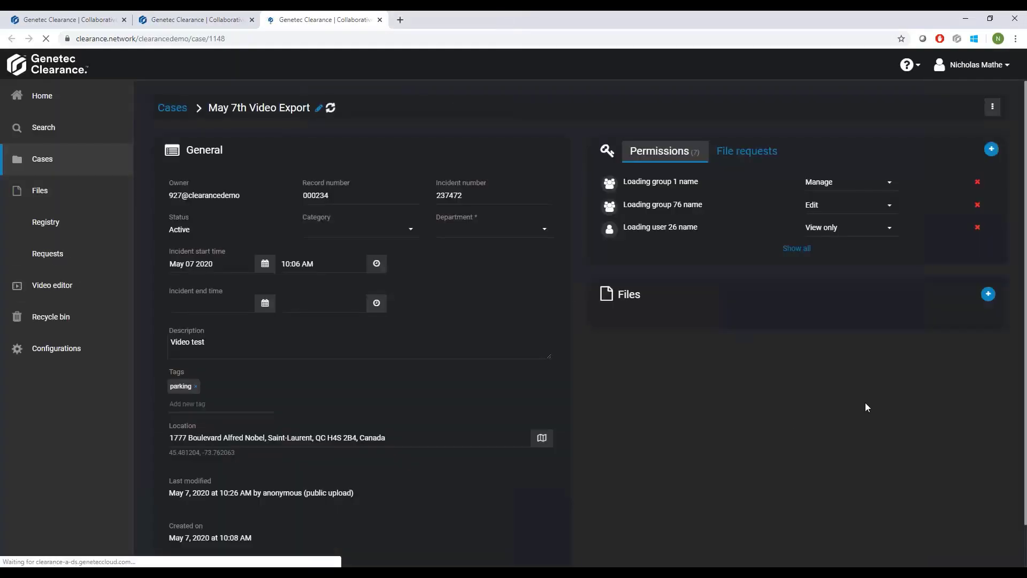
Search the existing Genetec Clearance files for cafe, add Cafeteria Scene.mp4 to the case, and save the case.
{"action": "left_click", "coordinate": [989, 300]}
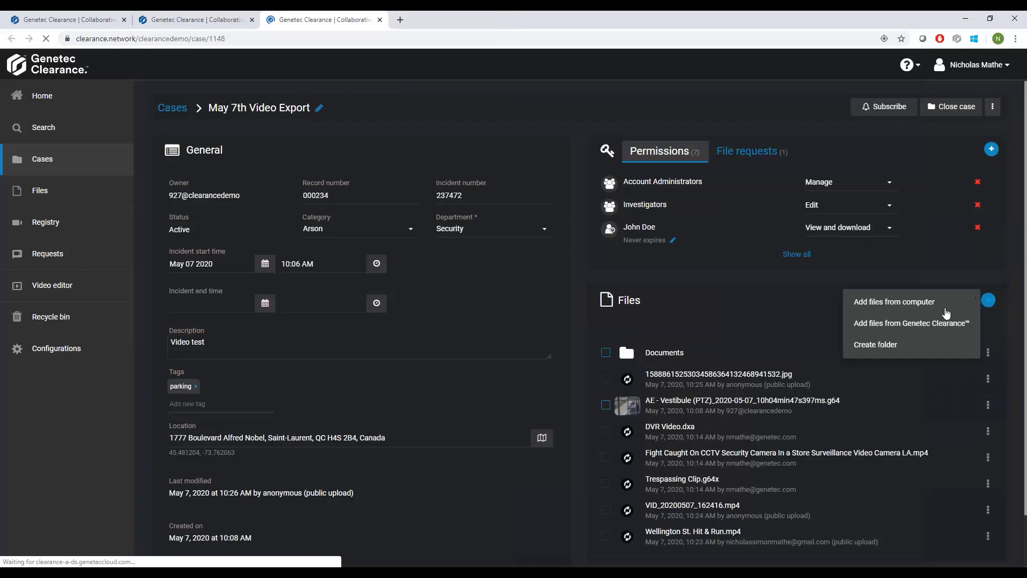
{"action": "left_click", "coordinate": [908, 324]}
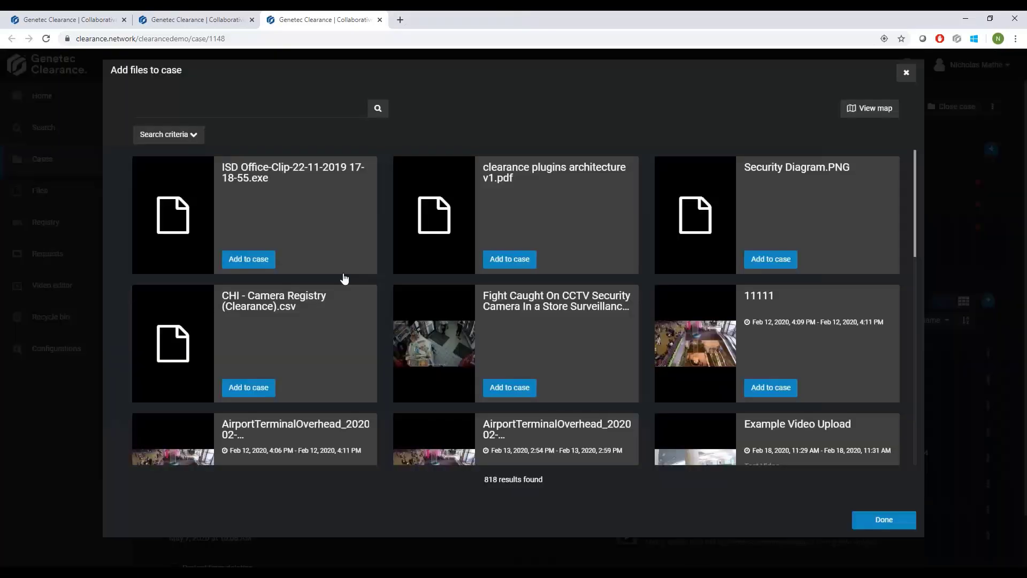
{"action": "left_click", "coordinate": [208, 116]}
{"action": "type", "text": "cafe"}
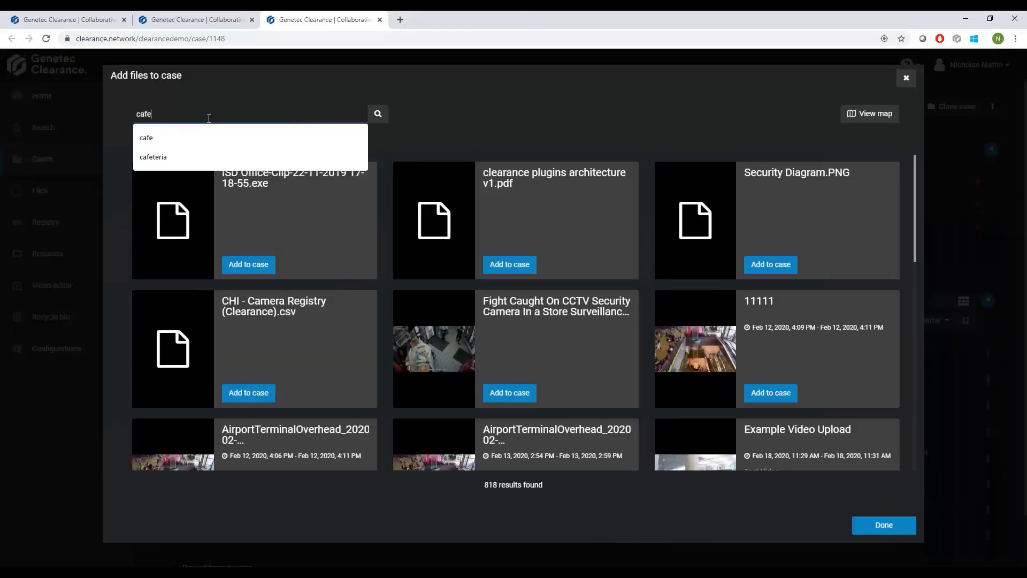
{"action": "left_click", "coordinate": [207, 133]}
{"action": "left_click", "coordinate": [381, 115]}
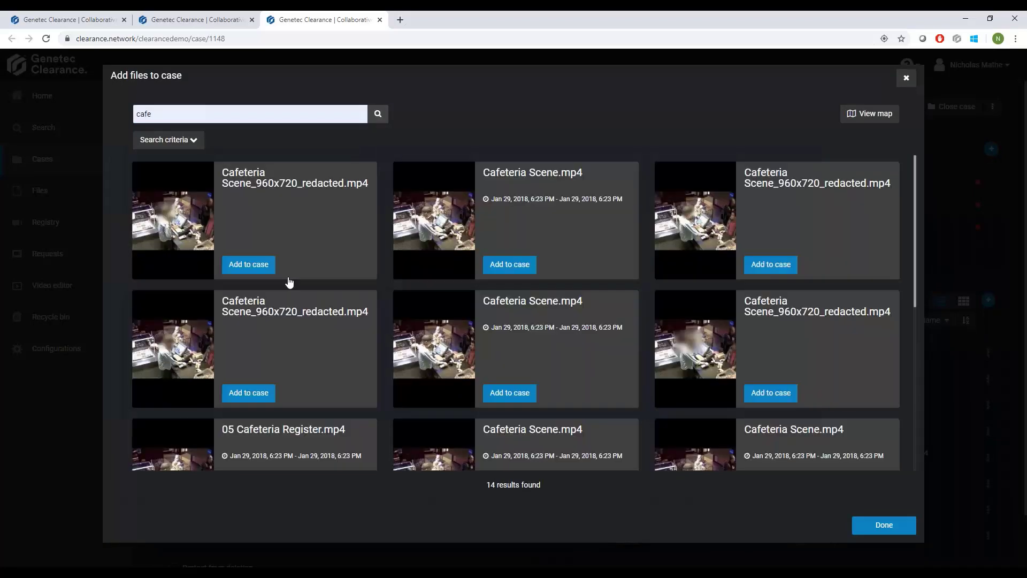
{"action": "left_click", "coordinate": [509, 265]}
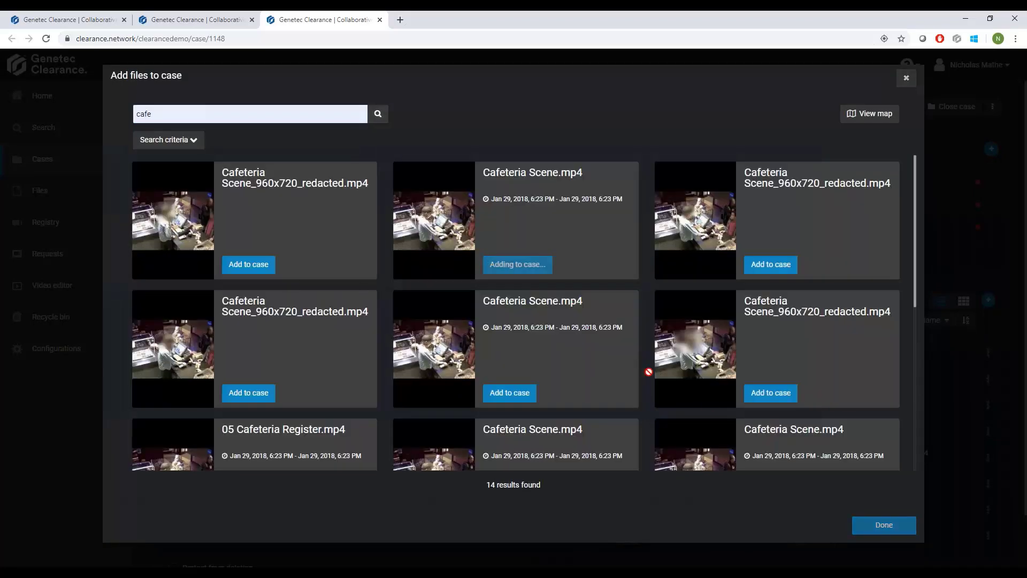
{"action": "left_click", "coordinate": [897, 525]}
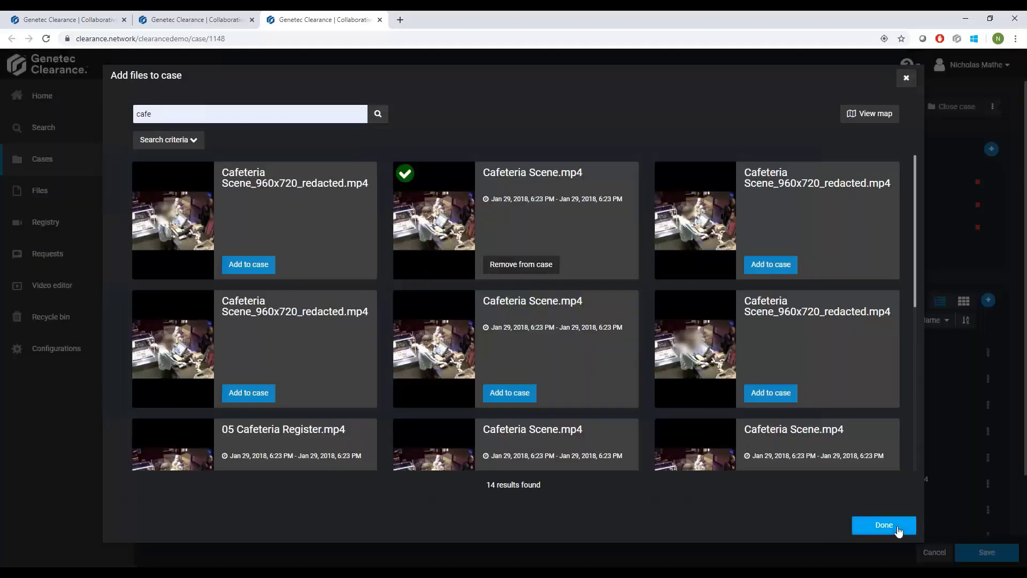
{"action": "left_click", "coordinate": [994, 552]}
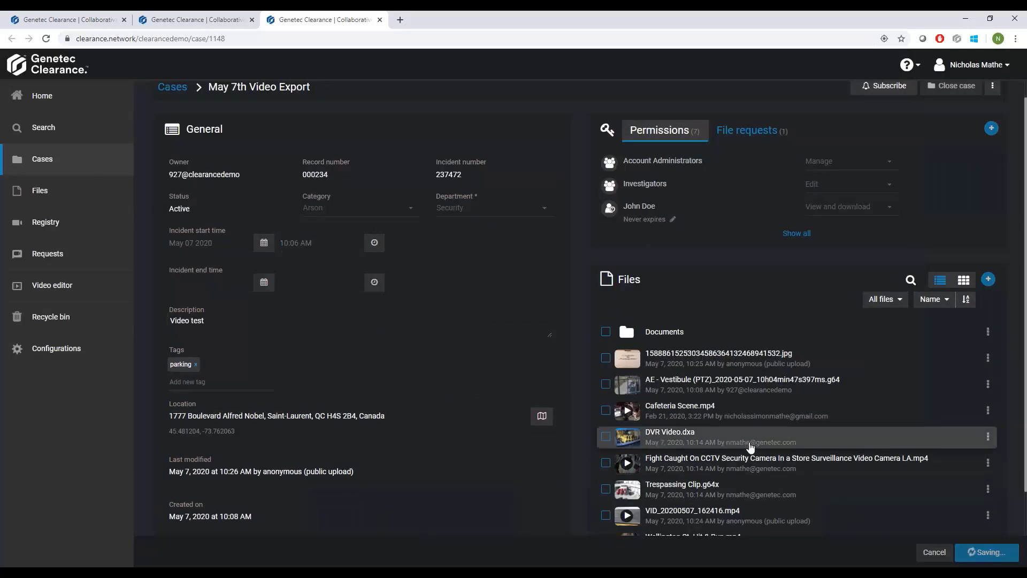
Preview Cafeteria Scene.mp4 from the case's files, pause the playback, and close the preview.
{"action": "left_click", "coordinate": [798, 410]}
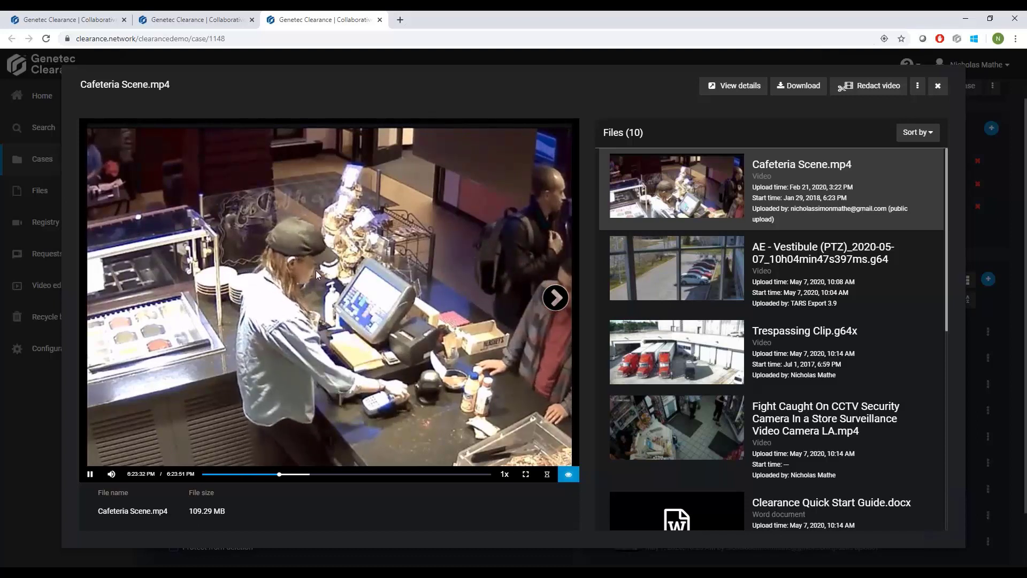
{"action": "left_click", "coordinate": [91, 474]}
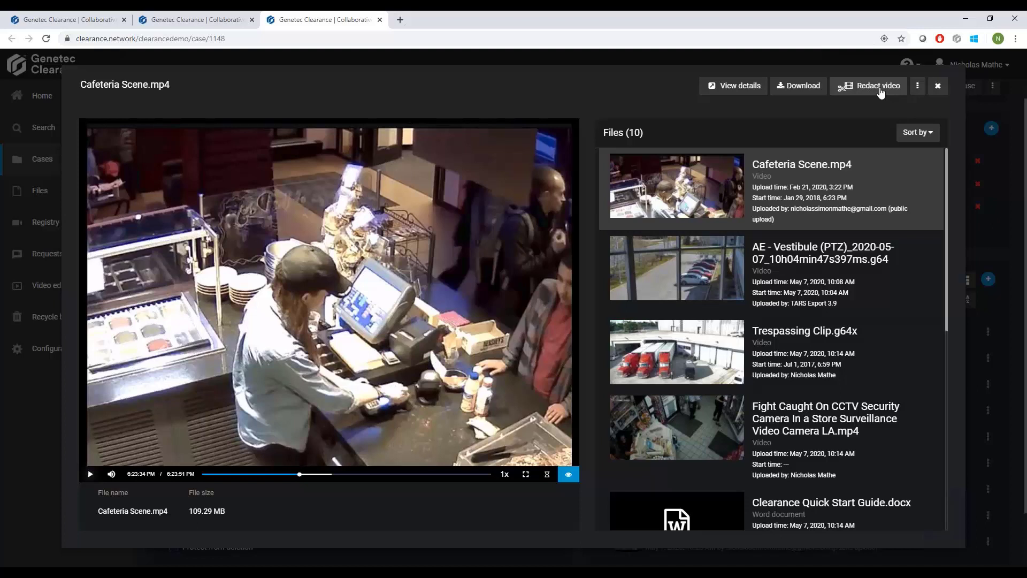
{"action": "left_click", "coordinate": [941, 86]}
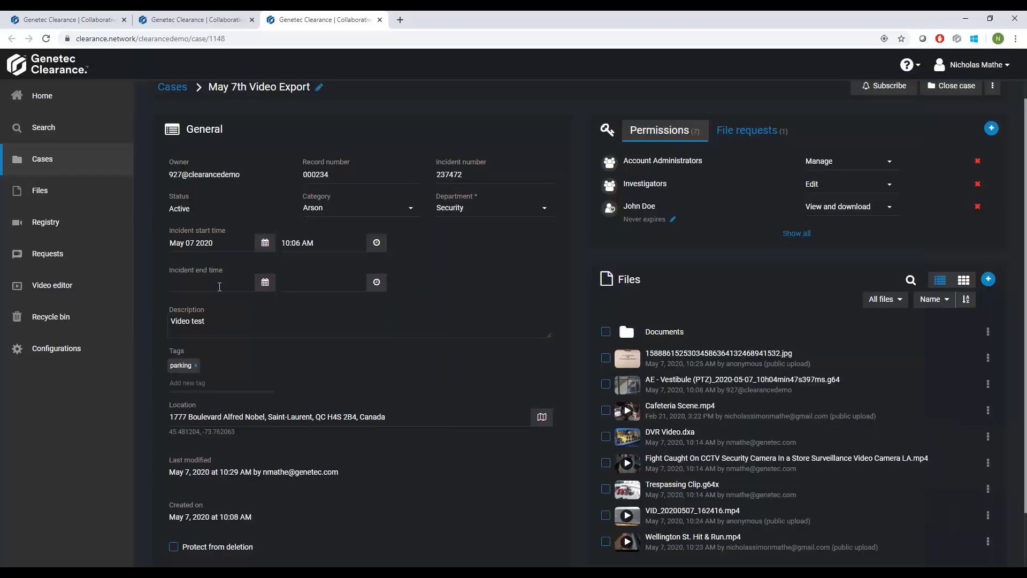
Open the latest Cafeteria Scene.mp4 (Redacted) project in the video editor and inspect the detected faces Person #01 and Person #03.
{"action": "left_click", "coordinate": [81, 287]}
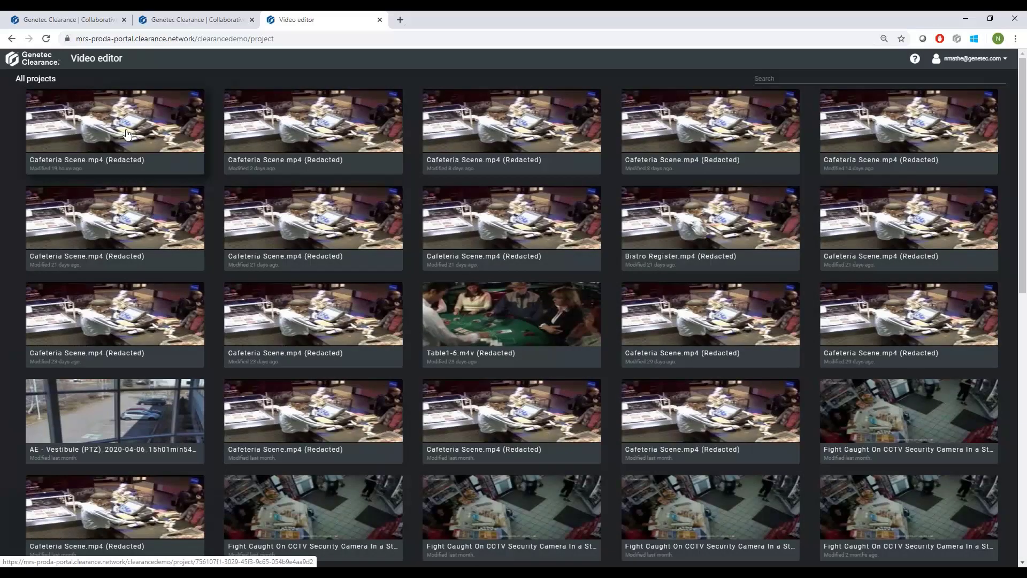
{"action": "left_click", "coordinate": [127, 134]}
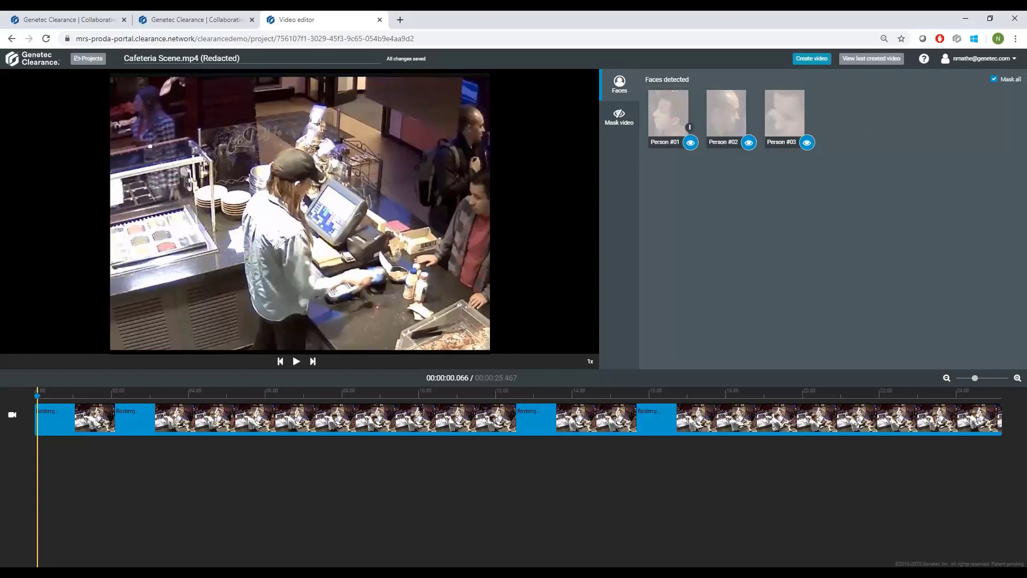
{"action": "left_click", "coordinate": [674, 115]}
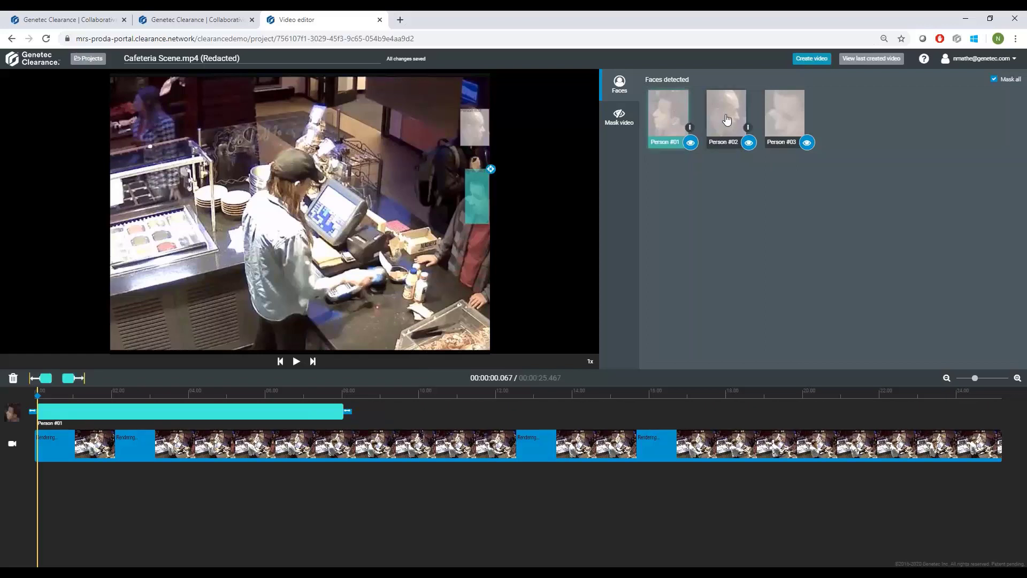
{"action": "left_click", "coordinate": [784, 115]}
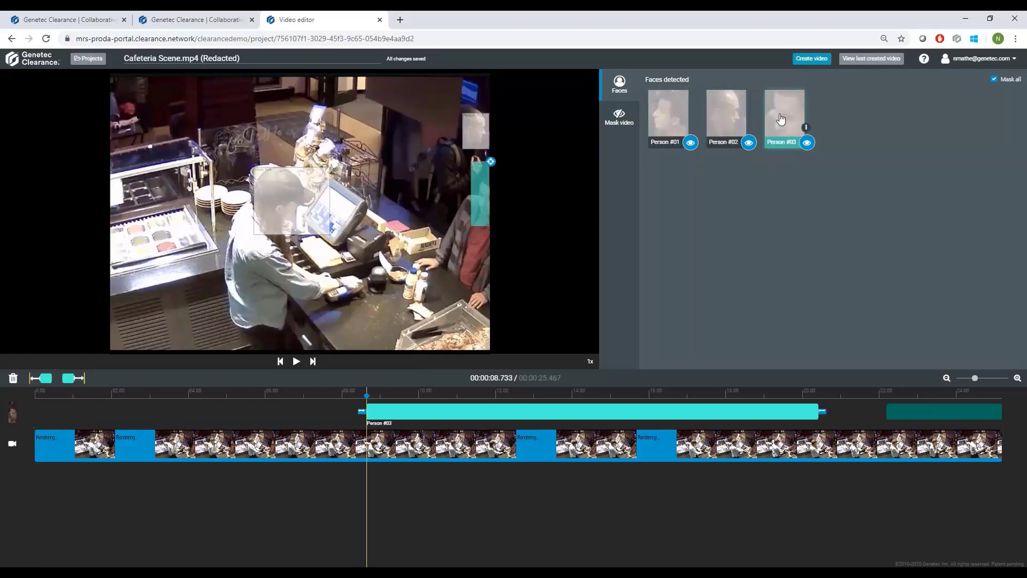
{"action": "left_click", "coordinate": [687, 117]}
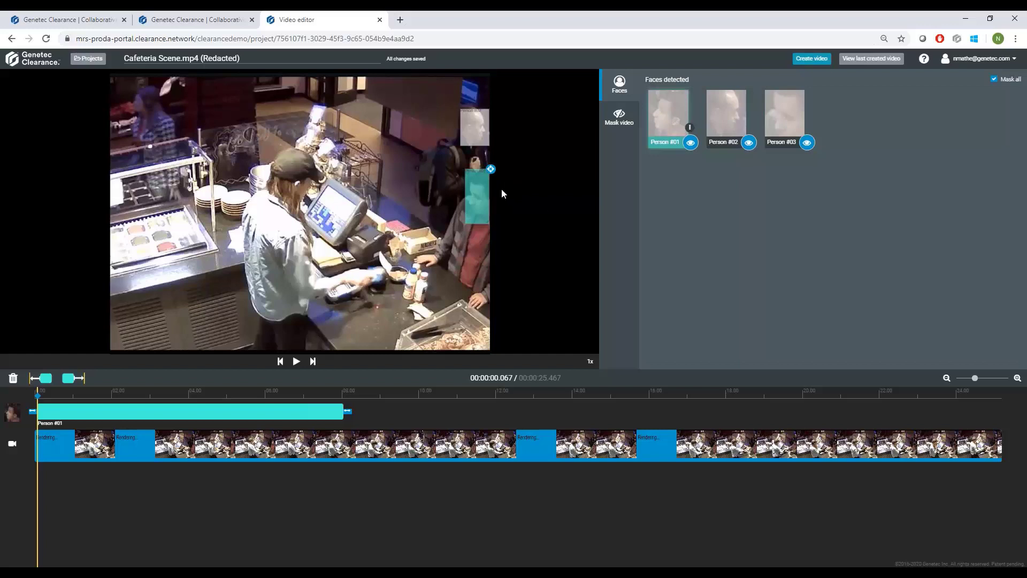
Delete Mask #04 and Mask #05 from the project's video masks and return to the detected faces.
{"action": "left_click", "coordinate": [617, 127]}
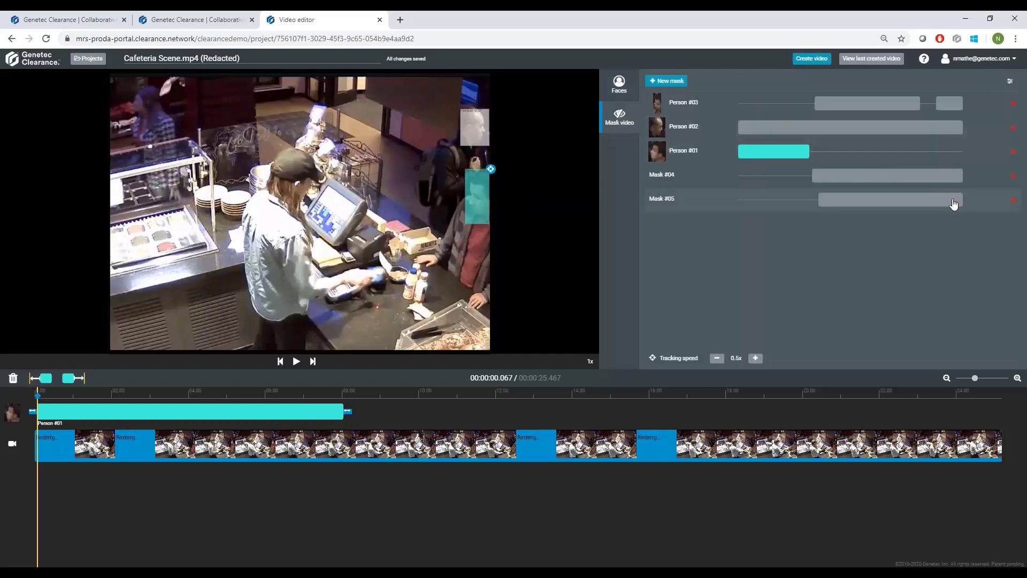
{"action": "left_click", "coordinate": [1012, 176]}
{"action": "left_click", "coordinate": [1012, 179]}
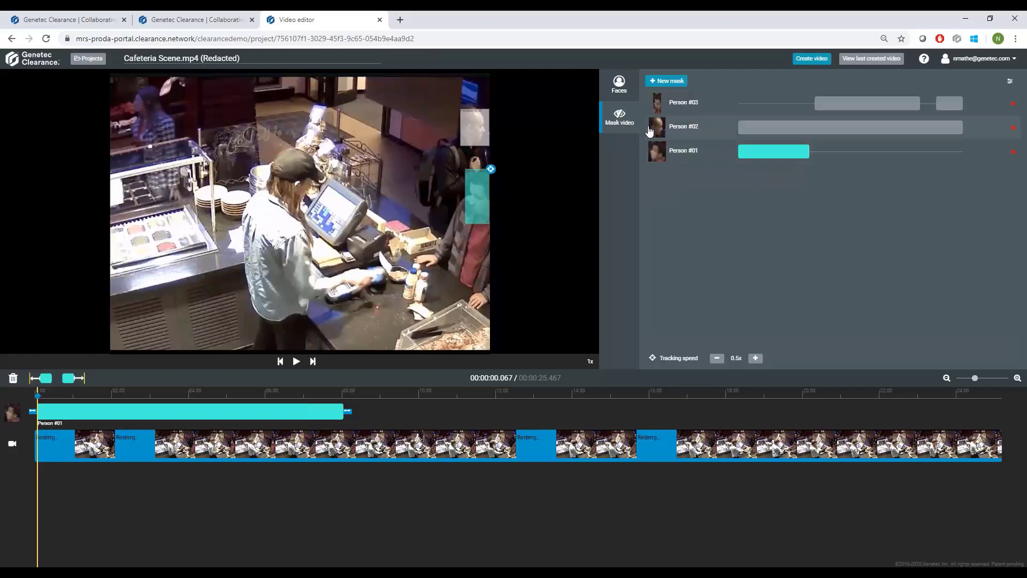
{"action": "left_click", "coordinate": [619, 85]}
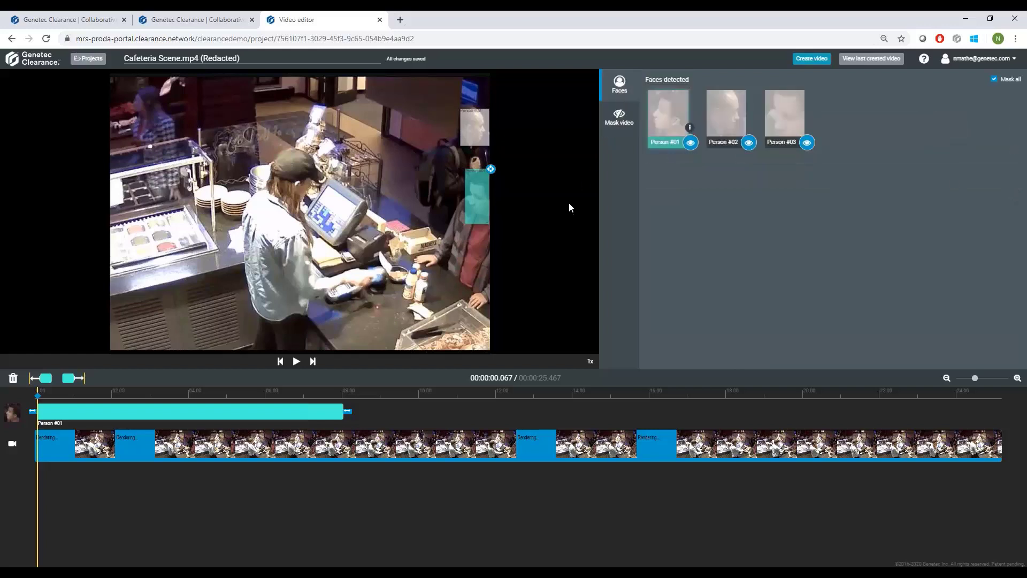
Play the video to check the face masks, pause it, and move the playhead back to about 6.4 seconds.
{"action": "left_click", "coordinate": [296, 361]}
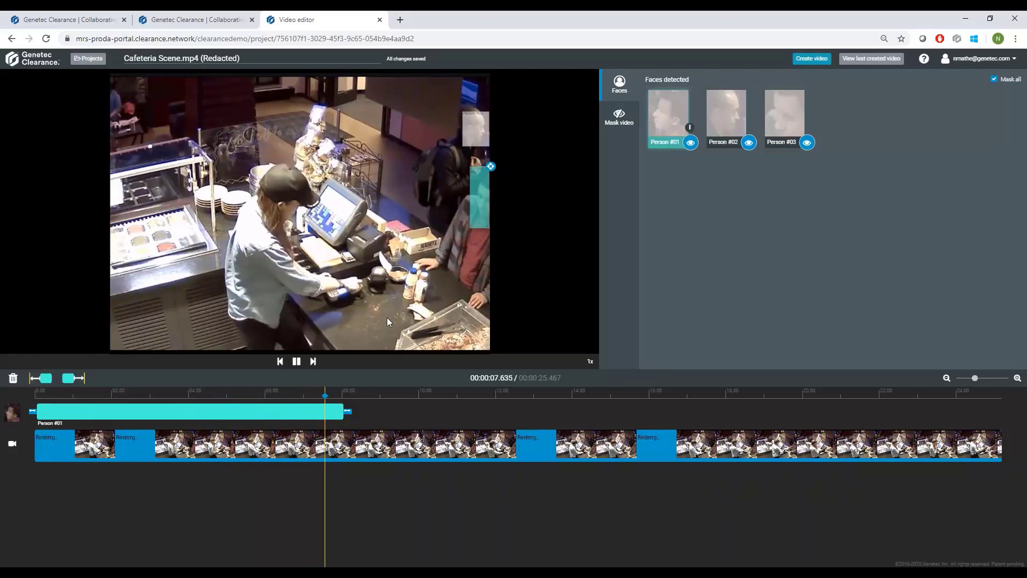
{"action": "left_click", "coordinate": [297, 362]}
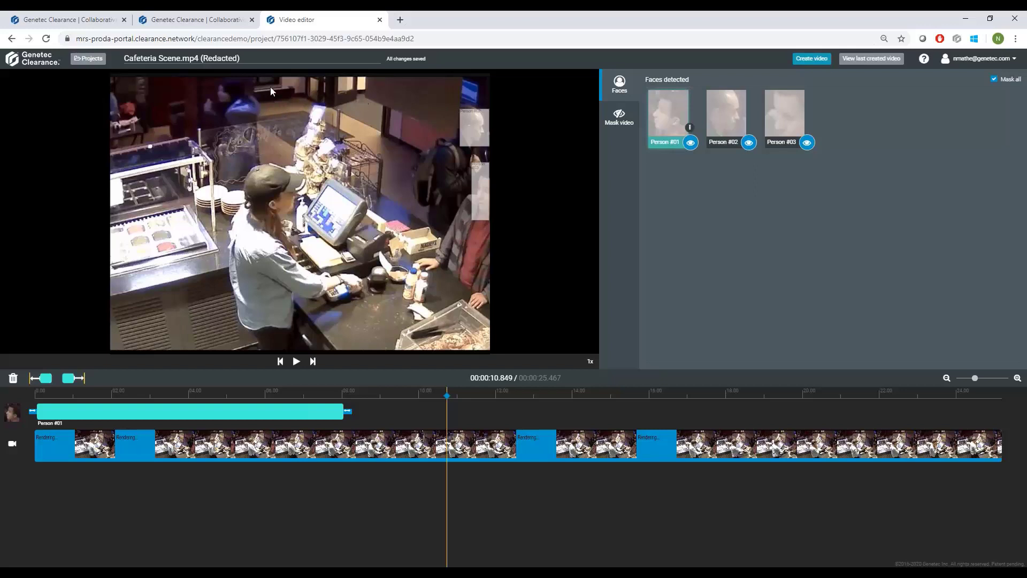
{"action": "left_click_drag", "start_coordinate": [446, 395], "coordinate": [277, 384]}
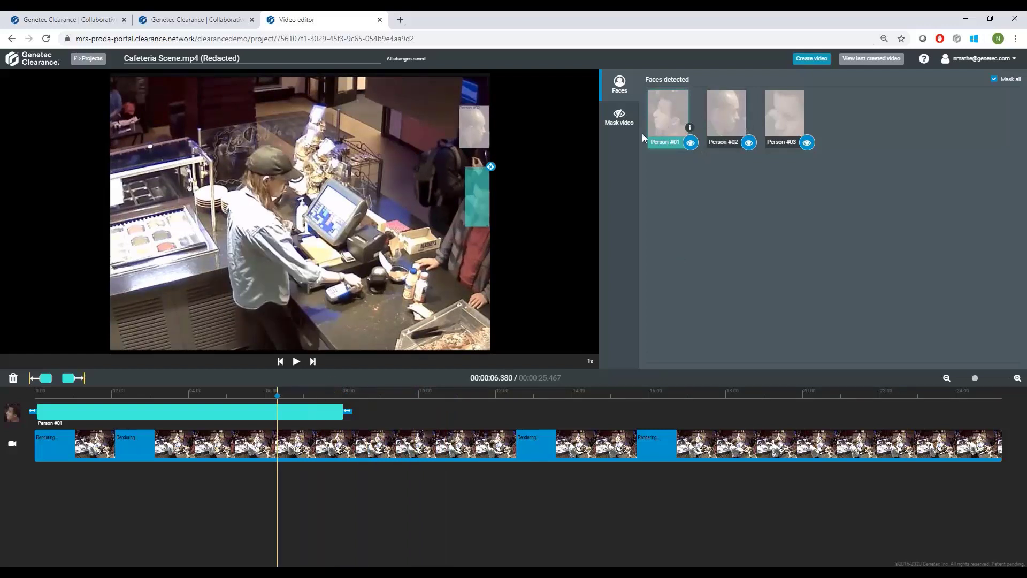
Add a new video mask starting at about 6.4 seconds, fit it over the cashier's head, and track the cashier's movement with it.
{"action": "left_click", "coordinate": [618, 124]}
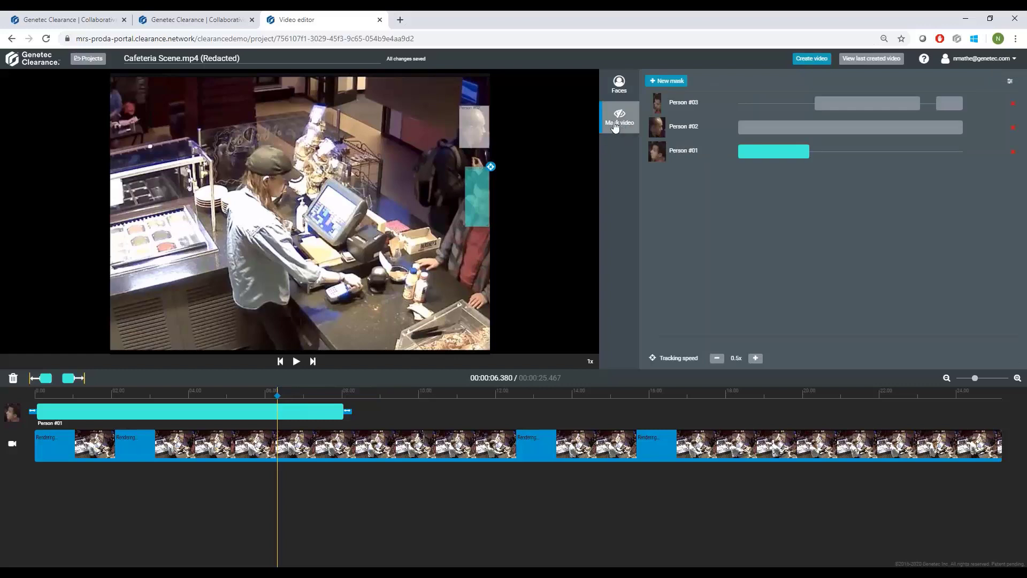
{"action": "left_click", "coordinate": [666, 81]}
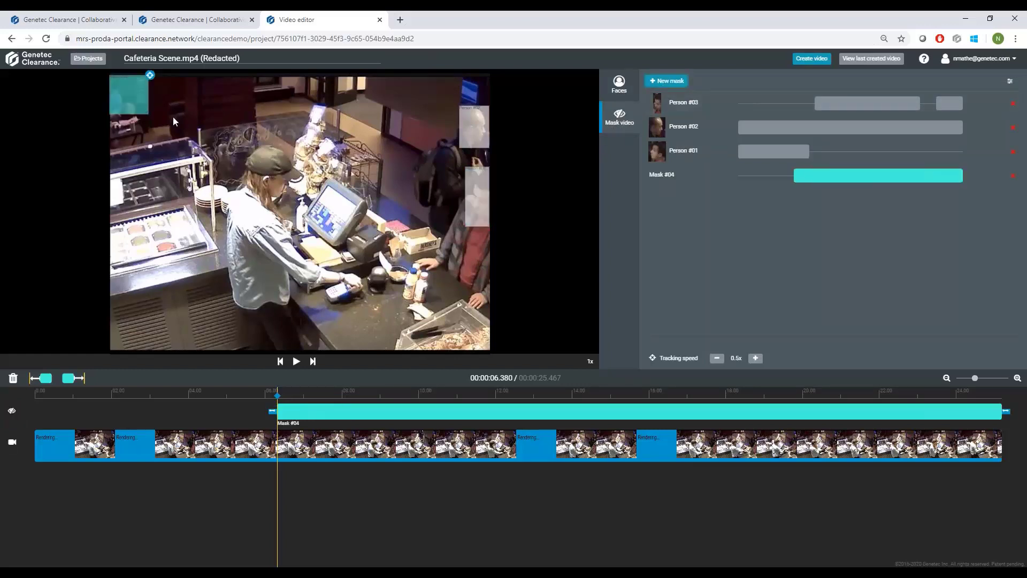
{"action": "left_click_drag", "start_coordinate": [131, 97], "coordinate": [271, 192]}
{"action": "left_click_drag", "start_coordinate": [251, 157], "coordinate": [287, 171]}
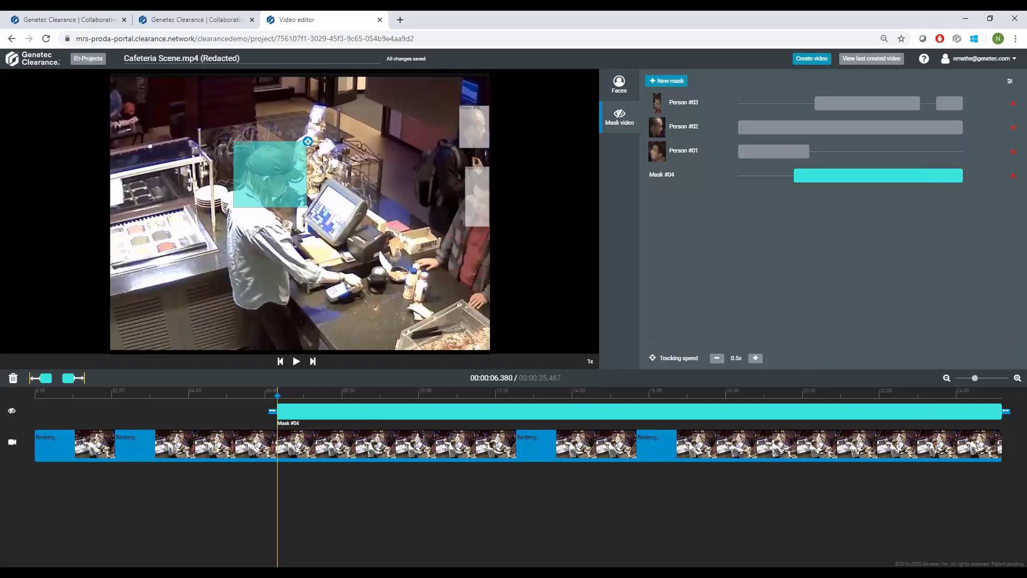
{"action": "mouse_move", "coordinate": [311, 147]}
{"action": "left_mouse_down"}
{"action": "mouse_move", "coordinate": [328, 172]}
{"action": "mouse_move", "coordinate": [316, 171]}
{"action": "mouse_move", "coordinate": [331, 171]}
{"action": "mouse_move", "coordinate": [312, 172]}
{"action": "mouse_move", "coordinate": [327, 169]}
{"action": "left_mouse_up"}
Add another mask starting at 9 seconds, size it for the person walking in the background, and track them with tracking speed 0.2x.
{"action": "left_click_drag", "start_coordinate": [568, 395], "coordinate": [421, 393]}
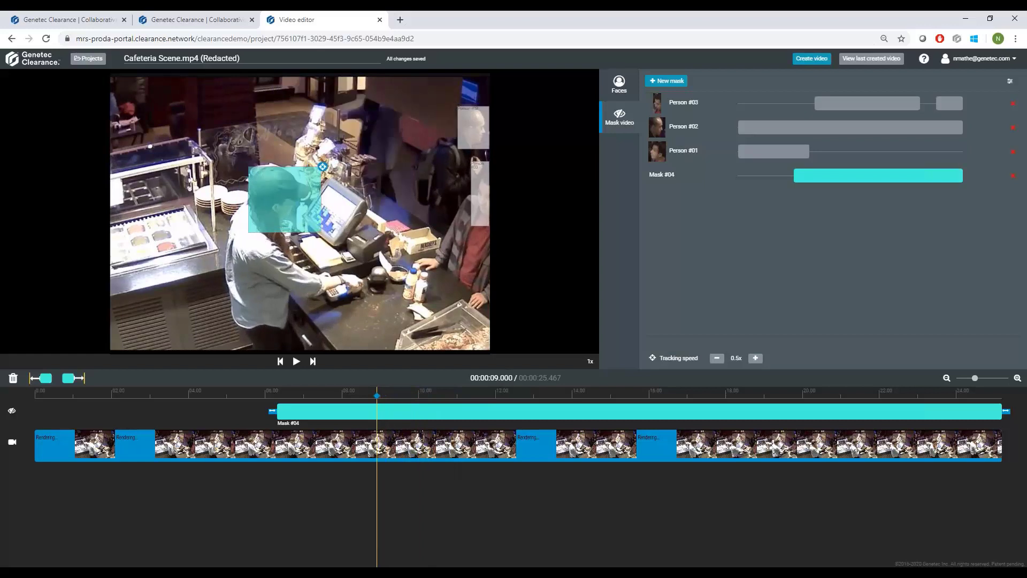
{"action": "left_click", "coordinate": [666, 81]}
{"action": "mouse_move", "coordinate": [128, 95]}
{"action": "left_mouse_down"}
{"action": "mouse_move", "coordinate": [353, 98]}
{"action": "mouse_move", "coordinate": [413, 115]}
{"action": "mouse_move", "coordinate": [367, 94]}
{"action": "mouse_move", "coordinate": [395, 78]}
{"action": "mouse_move", "coordinate": [324, 74]}
{"action": "left_mouse_up"}
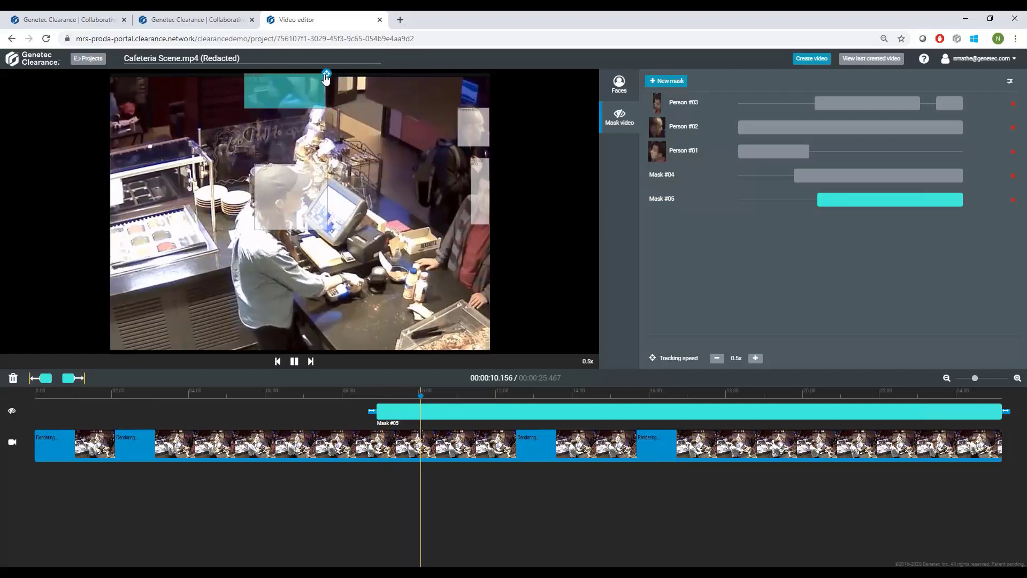
{"action": "left_click", "coordinate": [717, 358]}
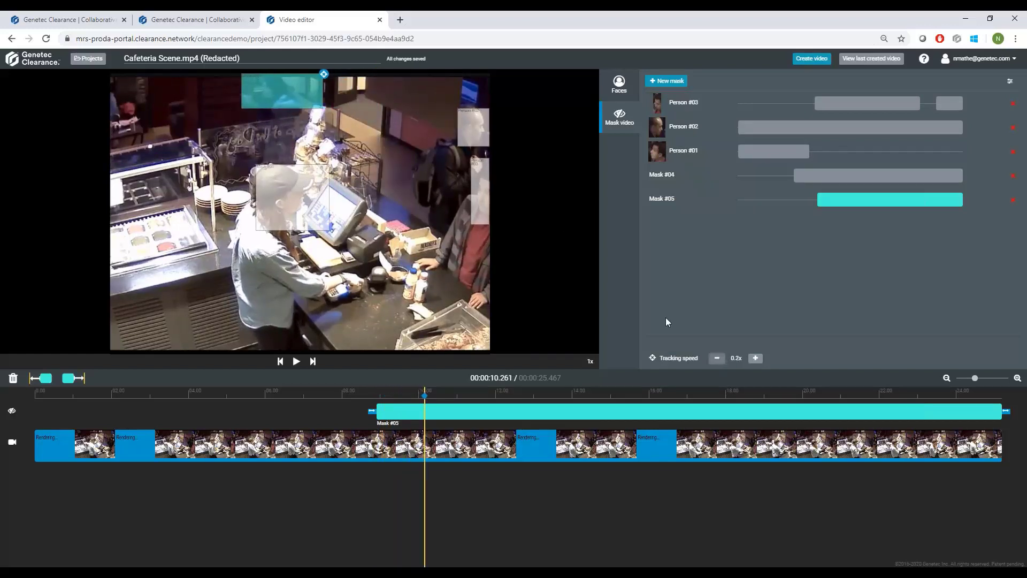
{"action": "mouse_move", "coordinate": [321, 80]}
{"action": "left_mouse_down"}
{"action": "mouse_move", "coordinate": [277, 86]}
{"action": "mouse_move", "coordinate": [262, 111]}
{"action": "left_mouse_up"}
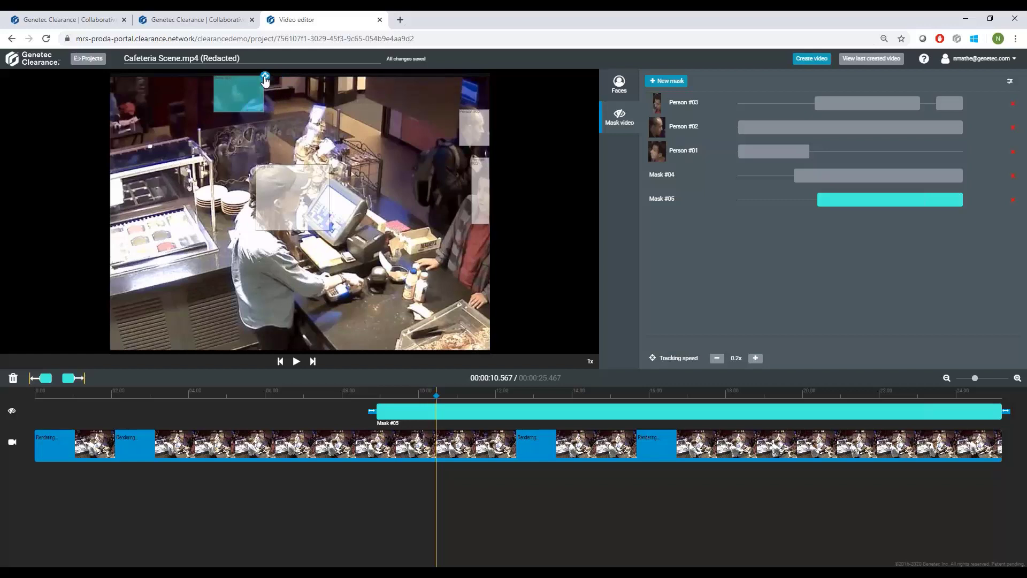
{"action": "mouse_move", "coordinate": [266, 79]}
{"action": "left_mouse_down"}
{"action": "mouse_move", "coordinate": [182, 92]}
{"action": "mouse_move", "coordinate": [159, 107]}
{"action": "left_mouse_up"}
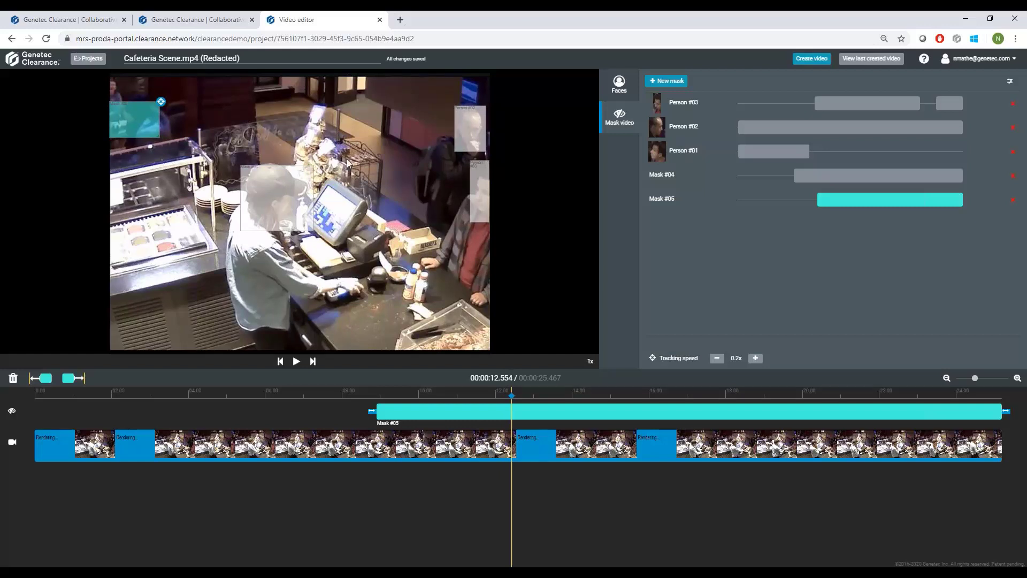
Play the last created redacted video, check the cases it can be saved to, and return to editing without saving.
{"action": "left_click", "coordinate": [861, 60]}
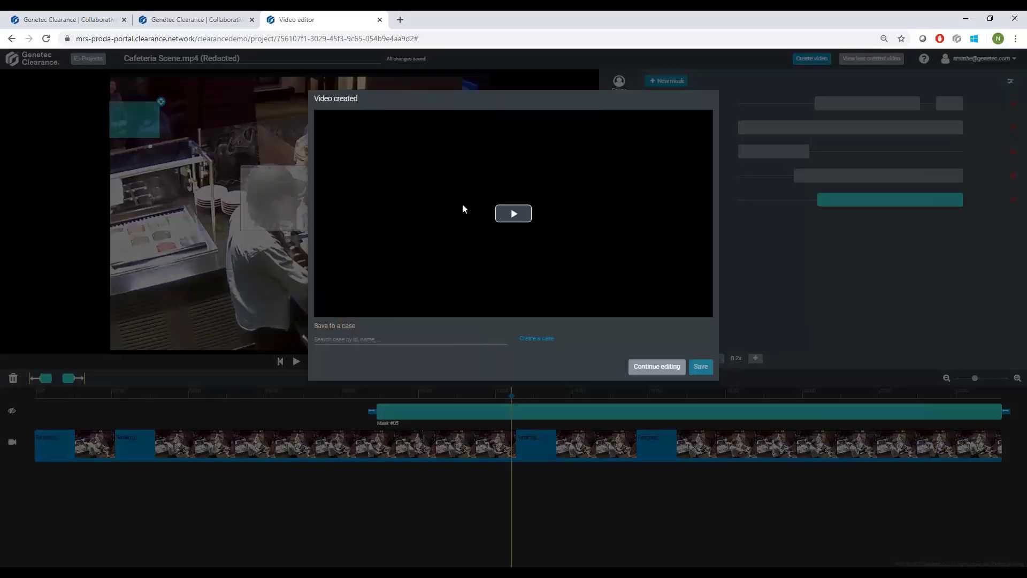
{"action": "left_click", "coordinate": [494, 218]}
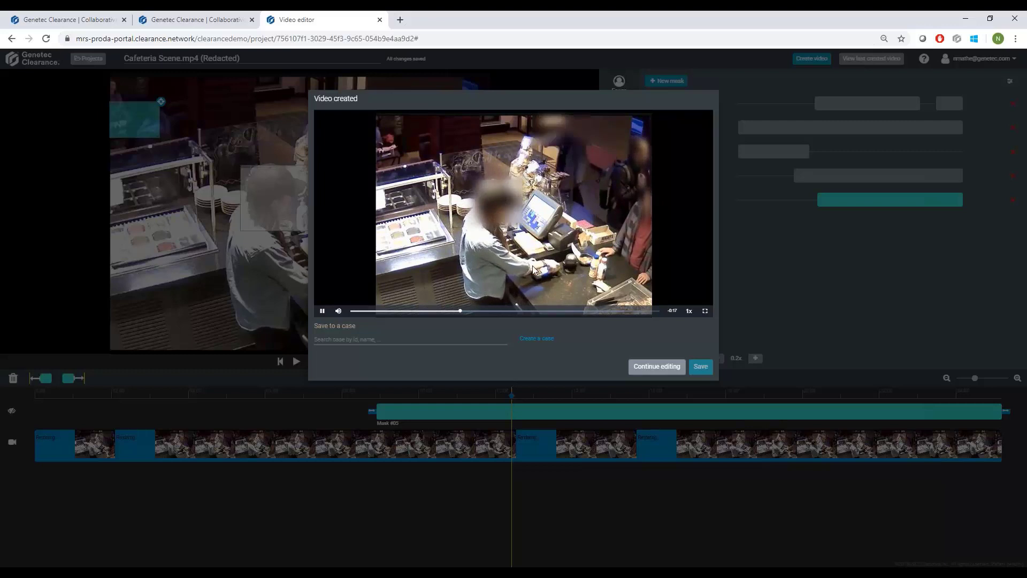
{"action": "left_click", "coordinate": [390, 342]}
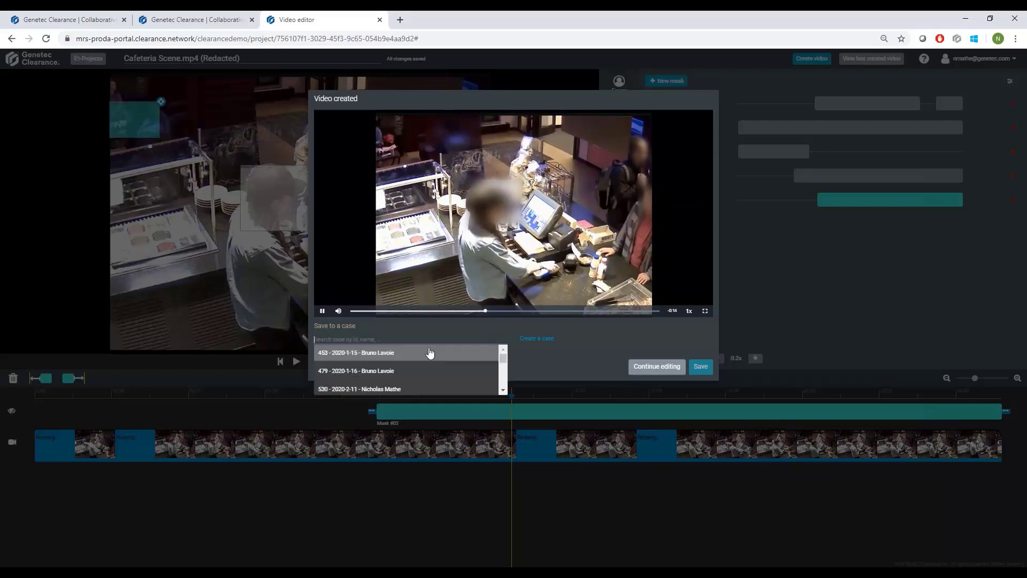
{"action": "left_click", "coordinate": [594, 345]}
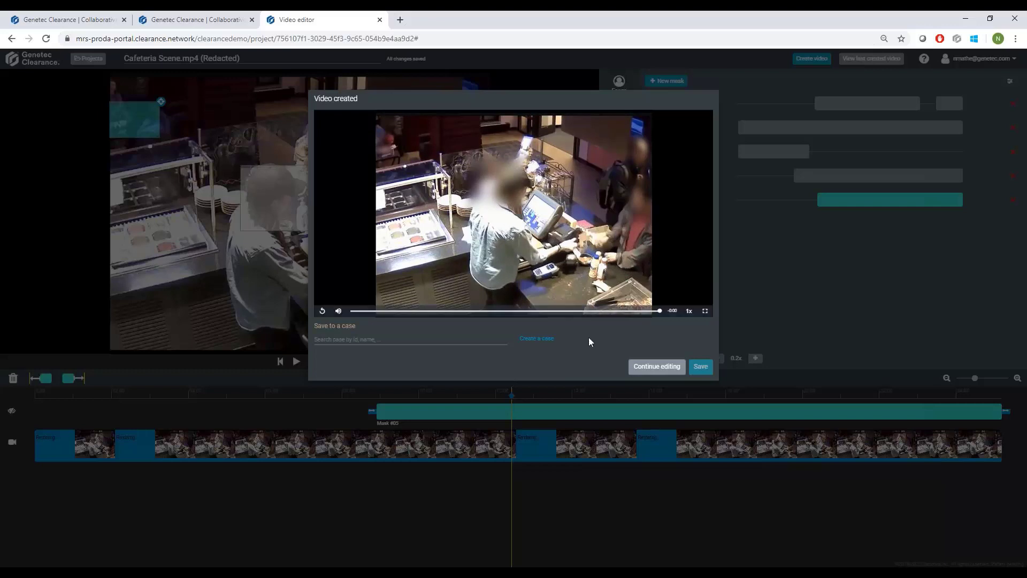
{"action": "left_click", "coordinate": [653, 368]}
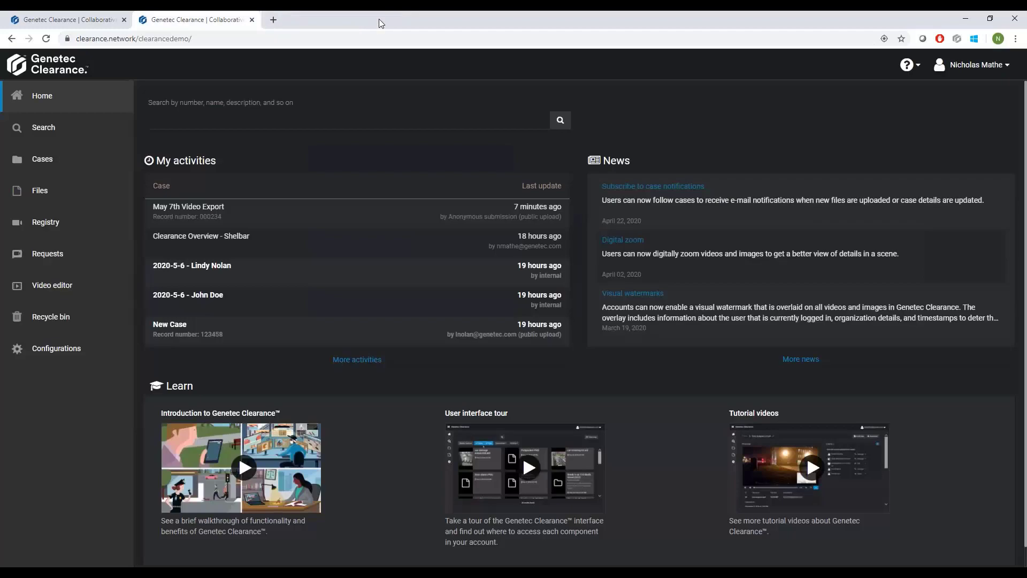
Close the video editor and open the camera Registry in Genetec Clearance.
{"action": "left_click", "coordinate": [379, 20]}
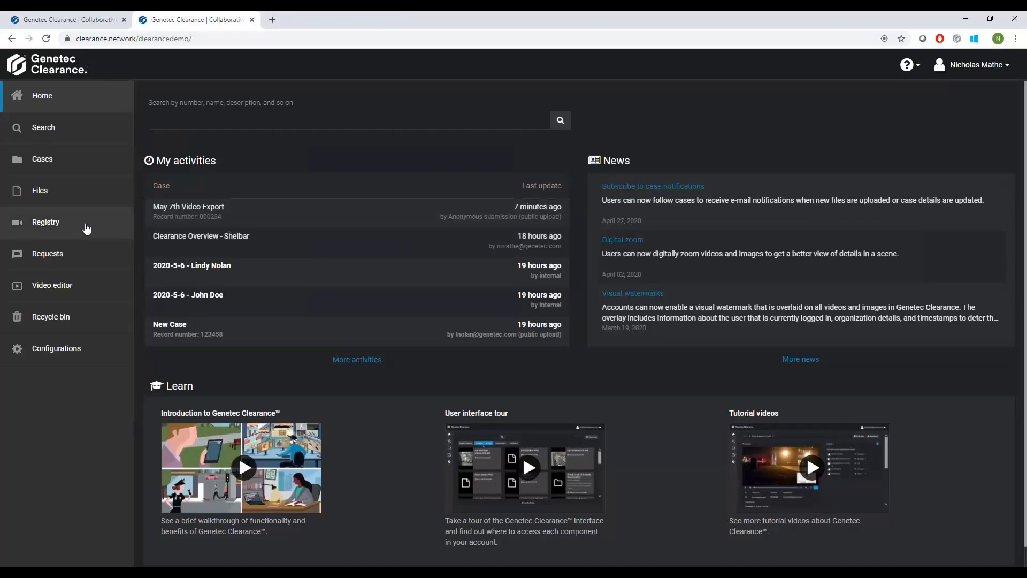
{"action": "left_click", "coordinate": [77, 227]}
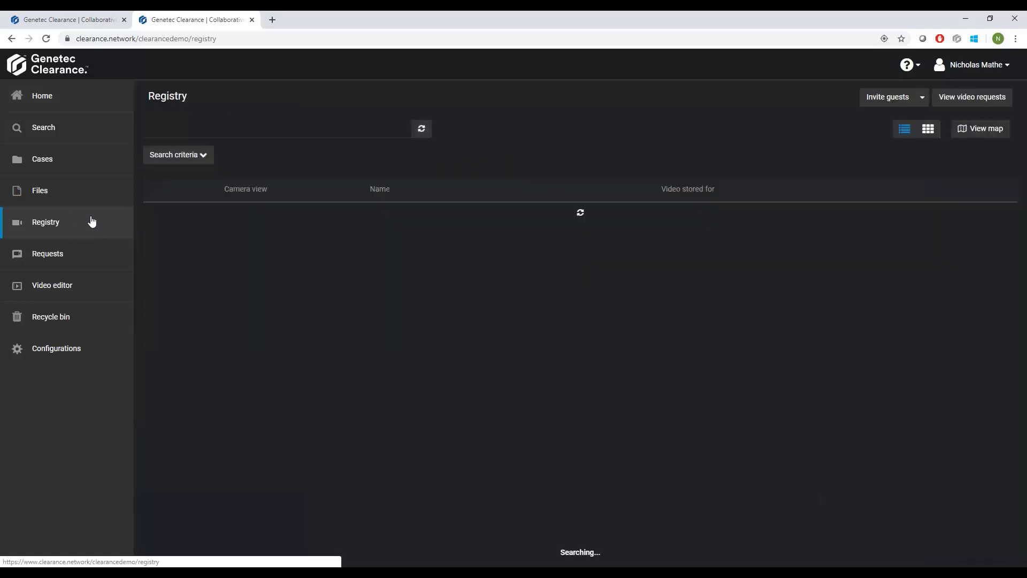
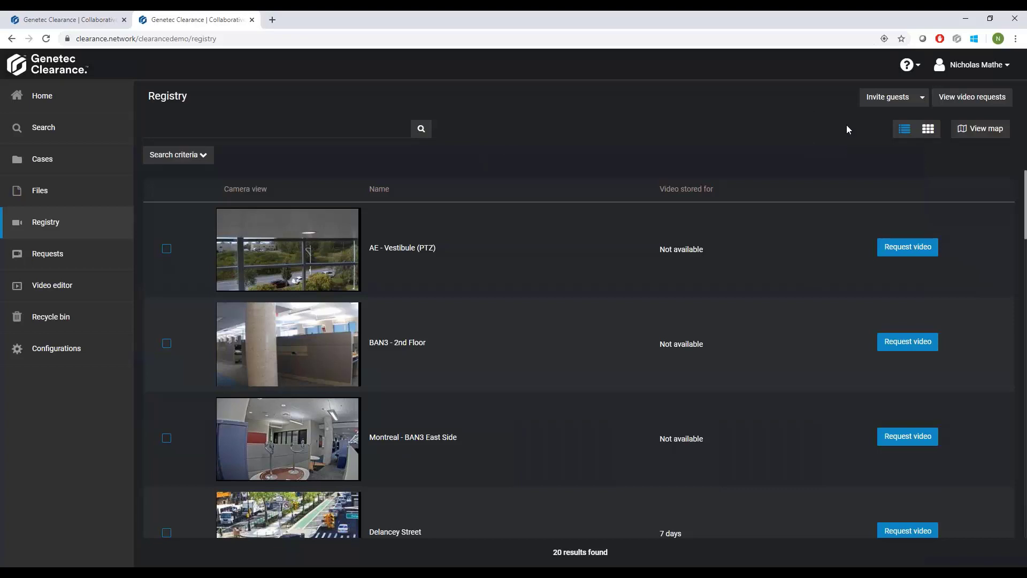
Invite a guest user to submit video requests by entering the guest's email address and sending the invitation.
{"action": "left_click", "coordinate": [871, 100]}
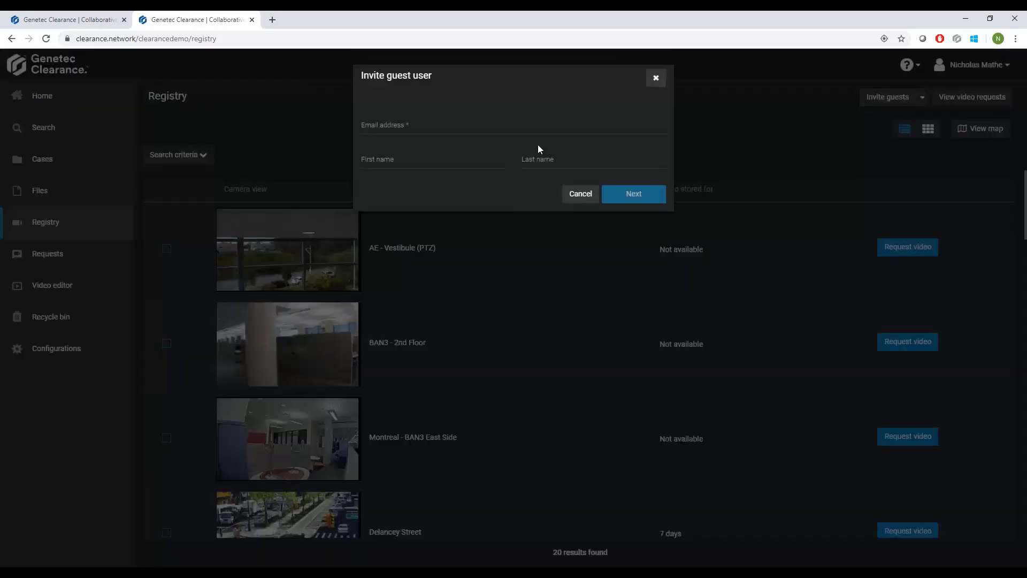
{"action": "left_click", "coordinate": [438, 121]}
{"action": "type", "text": "clr"}
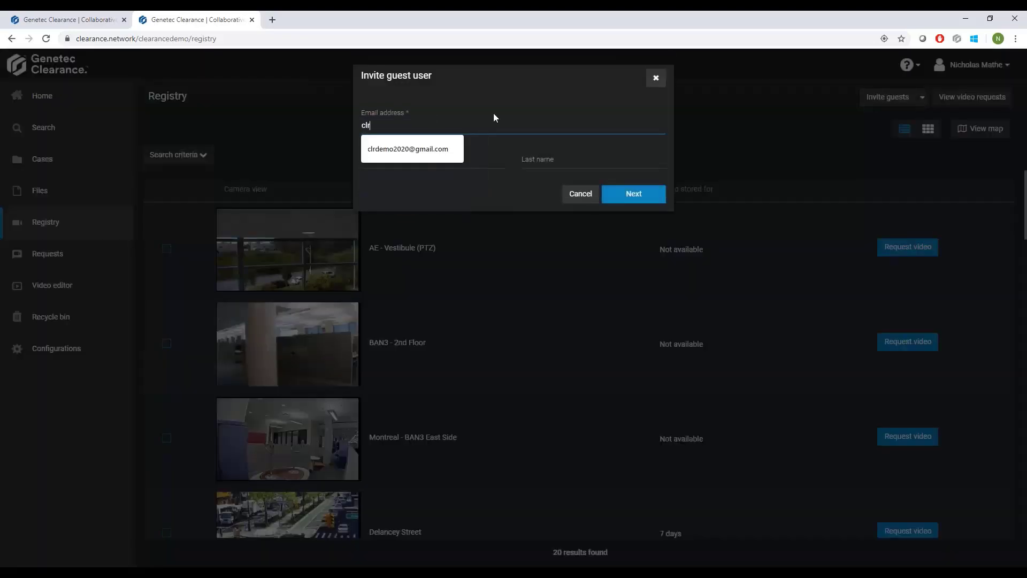
{"action": "left_click", "coordinate": [411, 150]}
{"action": "left_click", "coordinate": [633, 194]}
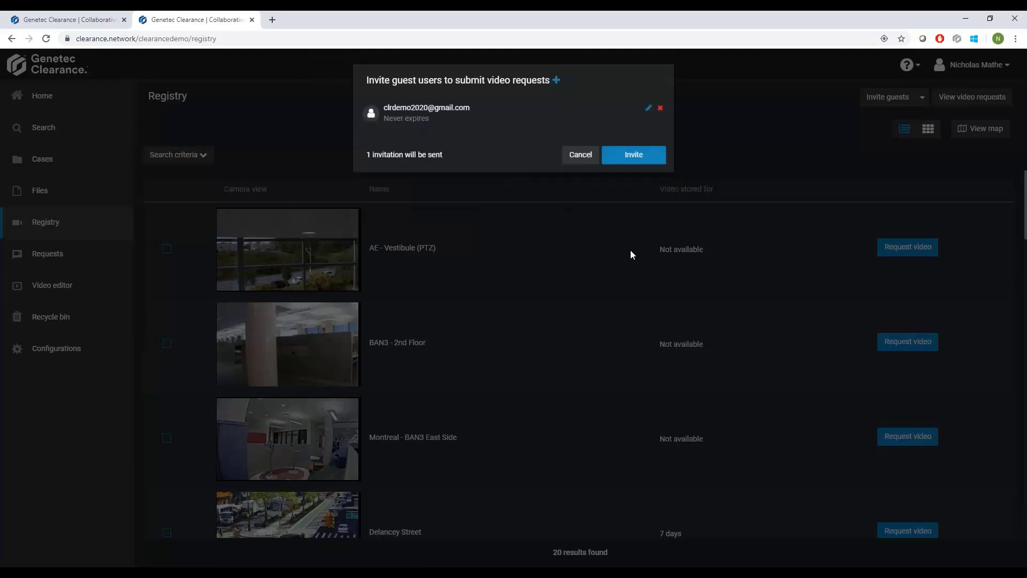
{"action": "left_click", "coordinate": [631, 156]}
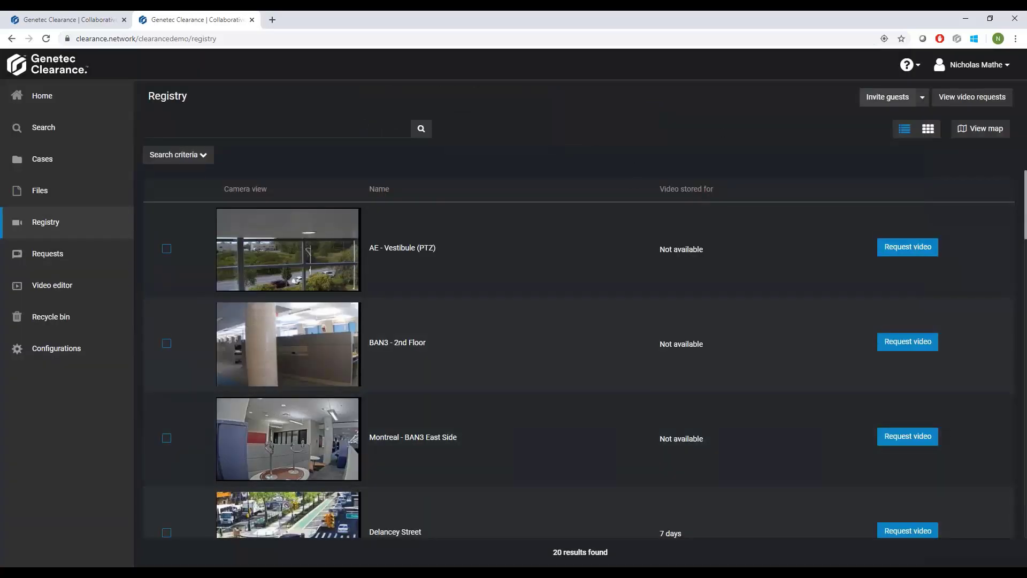
Switch to the guest's incognito window, start a new video request from Requests, and allow the site's location access.
{"action": "left_click", "coordinate": [115, 575]}
{"action": "left_click", "coordinate": [166, 534]}
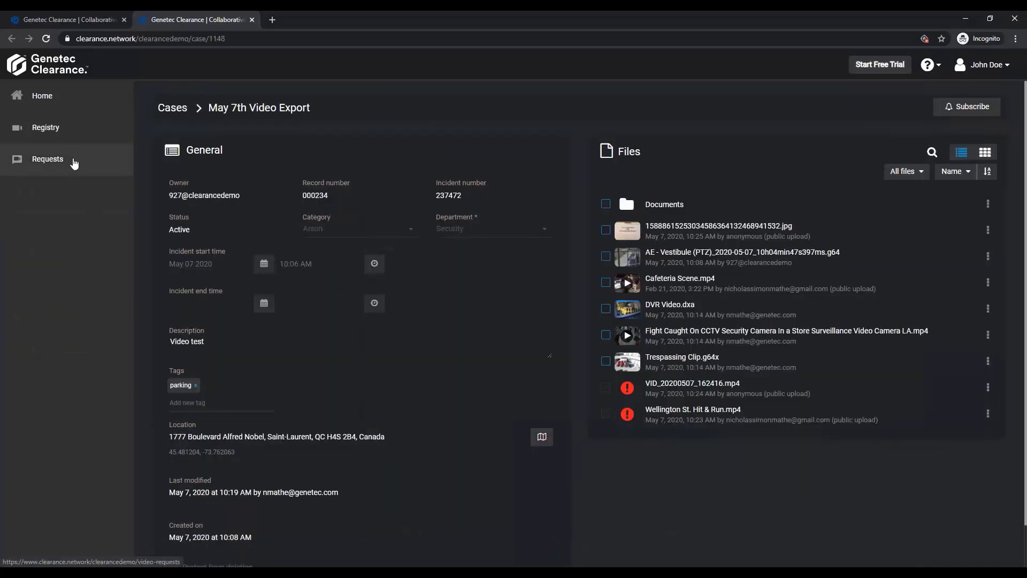
{"action": "left_click", "coordinate": [74, 163]}
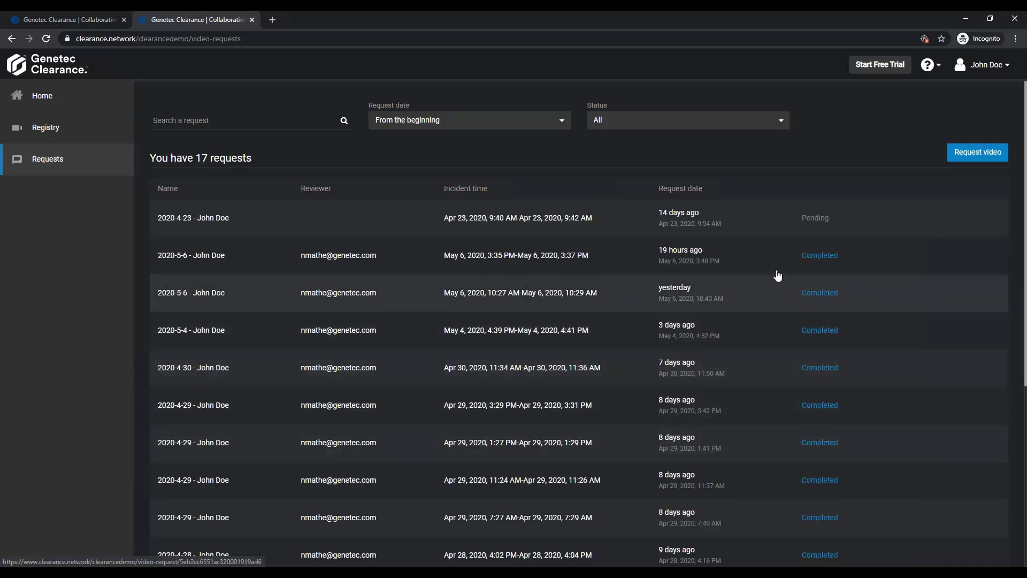
{"action": "left_click", "coordinate": [978, 152]}
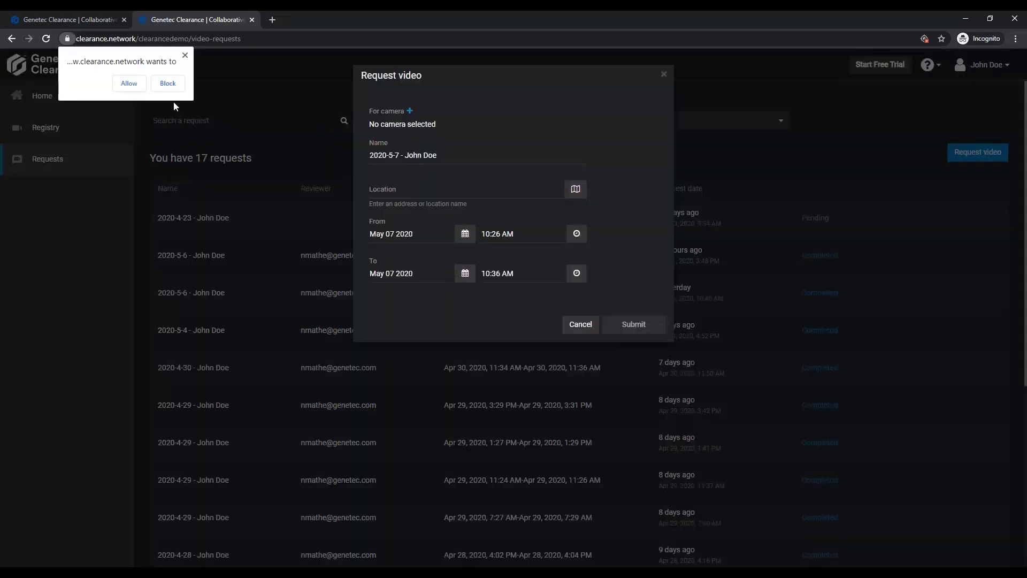
{"action": "left_click", "coordinate": [128, 84]}
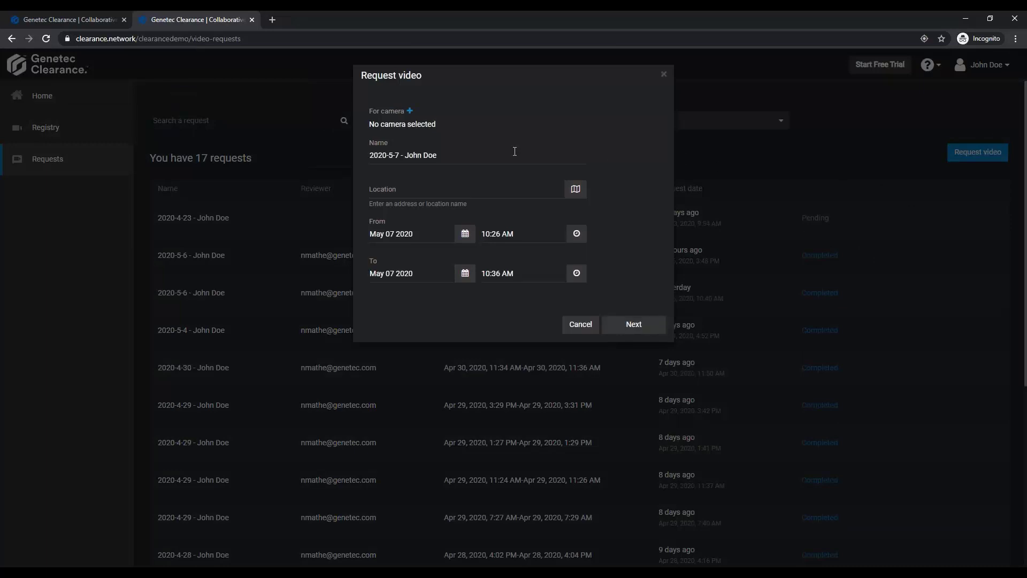
Open the camera list for the request, view the details of AE - Vestibule (PTZ), and return to the list.
{"action": "left_click", "coordinate": [411, 112]}
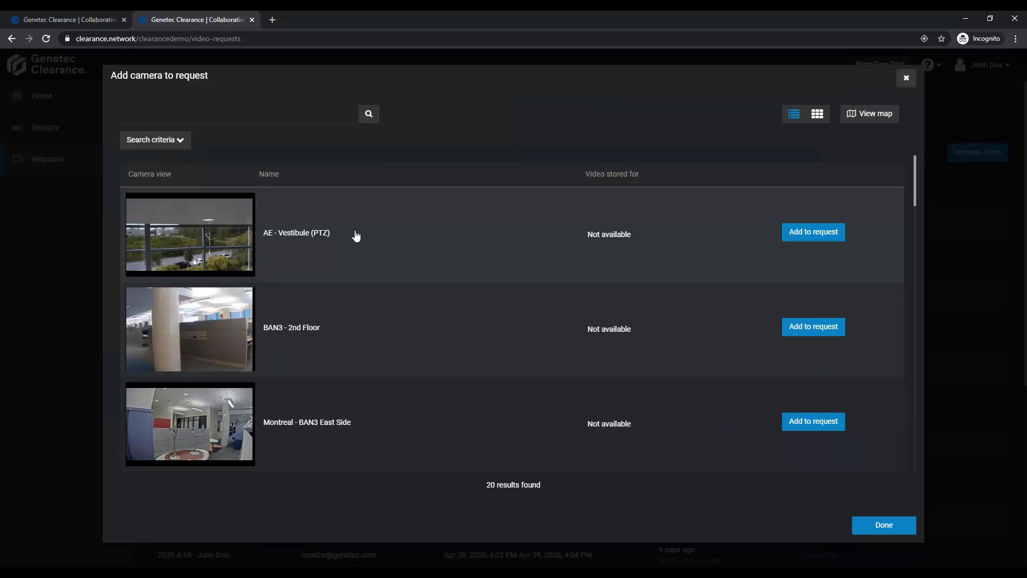
{"action": "left_click", "coordinate": [302, 235]}
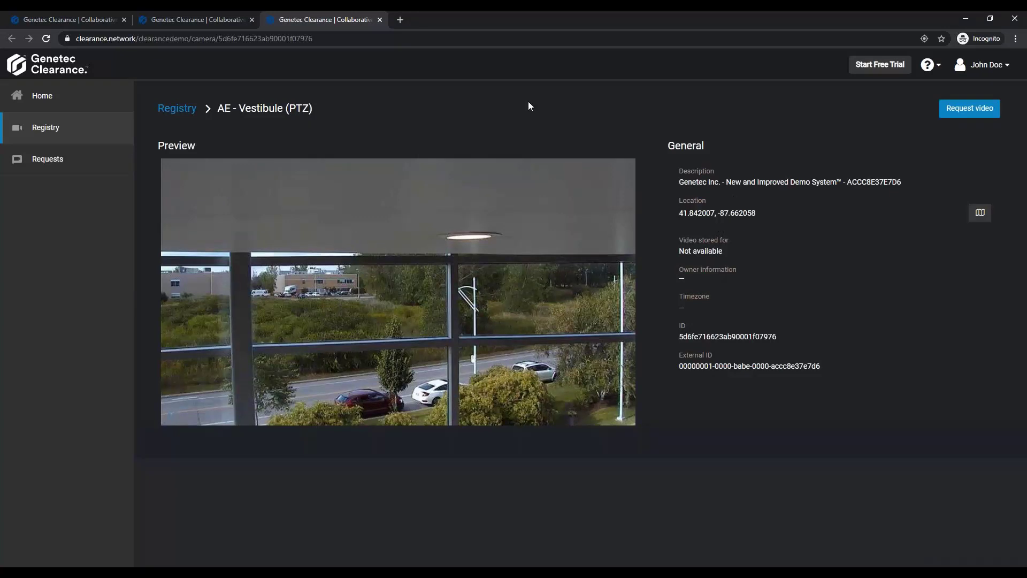
{"action": "key", "text": "ctrl+w"}
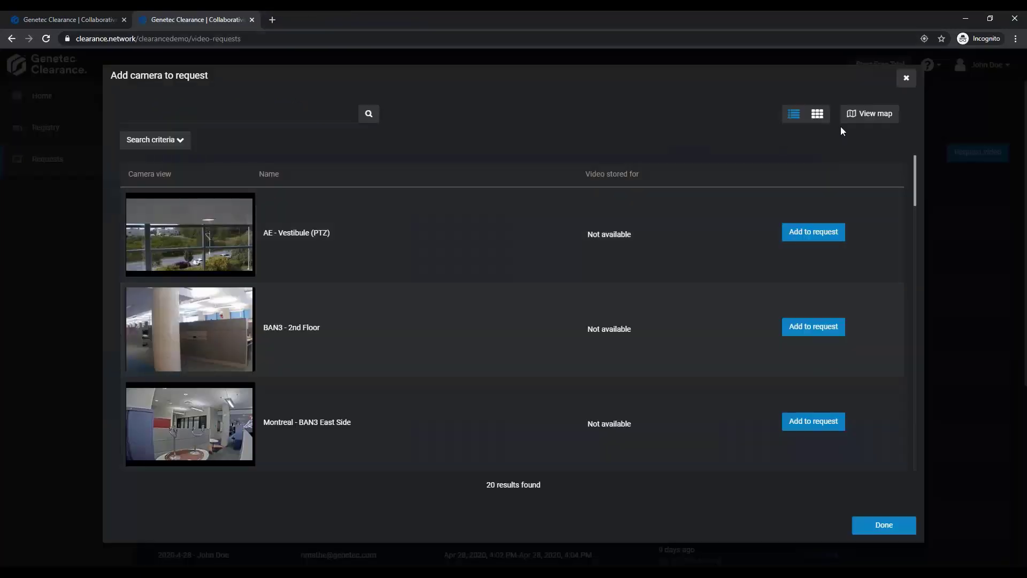
Show the cameras on the map, go to Chicago, IL, USA, and preview the Marriott Courtyard camera.
{"action": "left_click", "coordinate": [862, 119]}
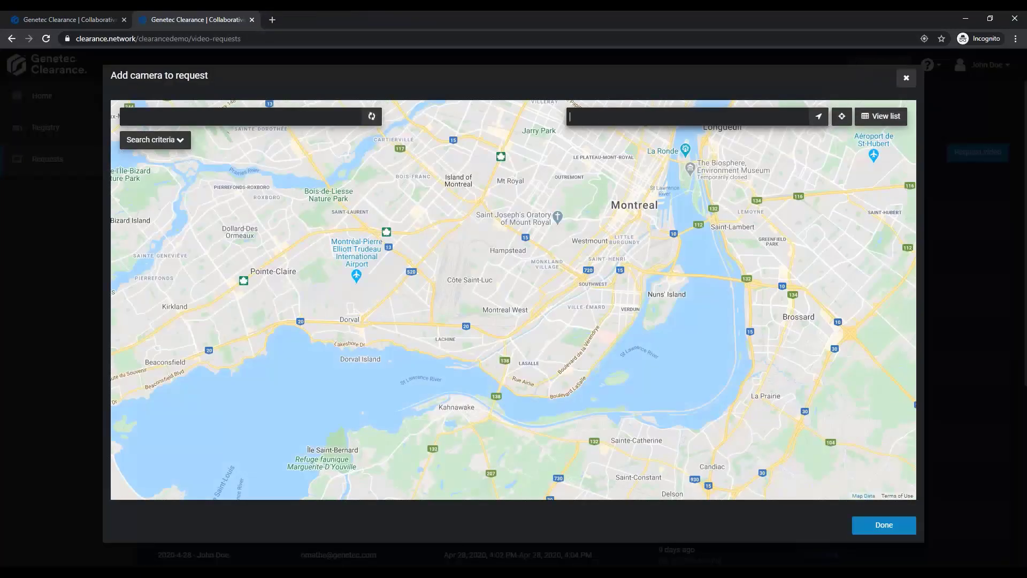
{"action": "type", "text": "chicago"}
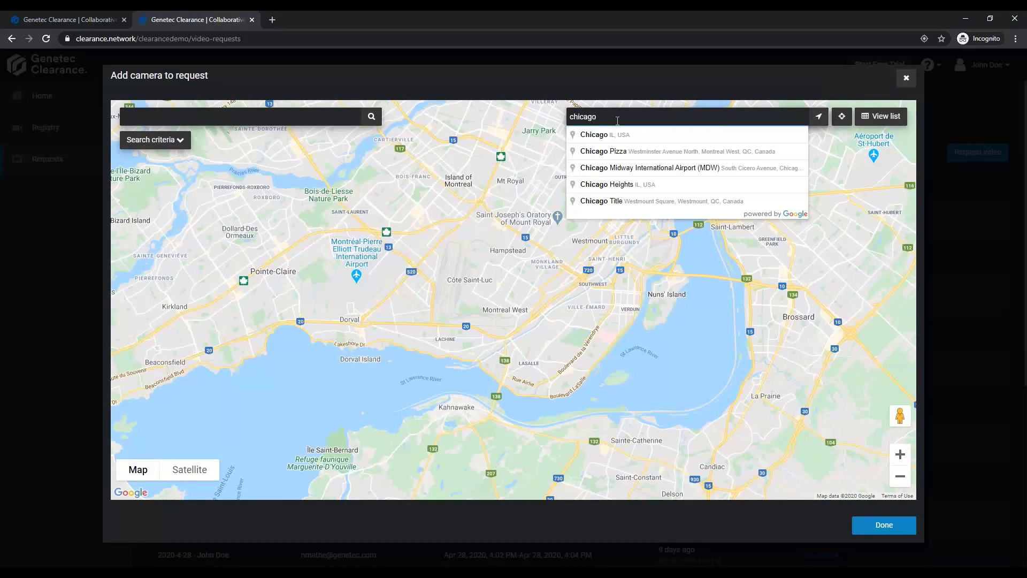
{"action": "left_click", "coordinate": [648, 140]}
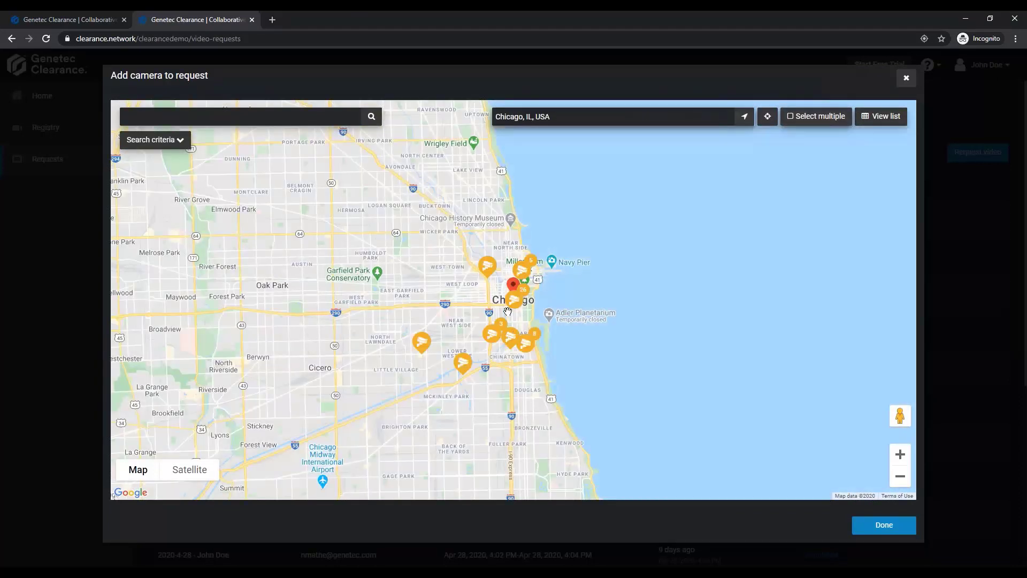
{"action": "scroll", "coordinate": [507, 311], "scroll_direction": "up", "scroll_amount": 2}
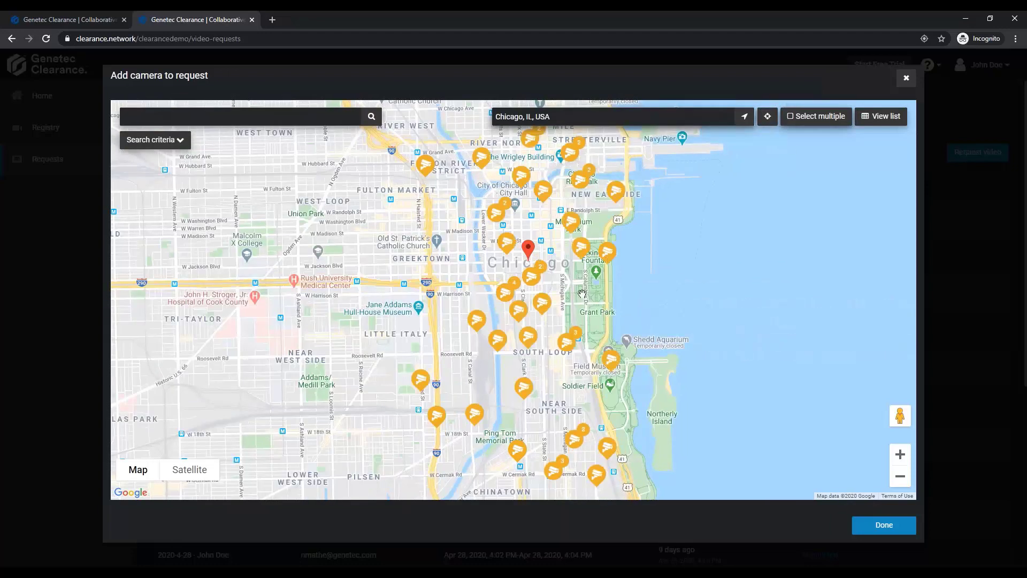
{"action": "scroll", "coordinate": [535, 309], "scroll_direction": "up", "scroll_amount": 1}
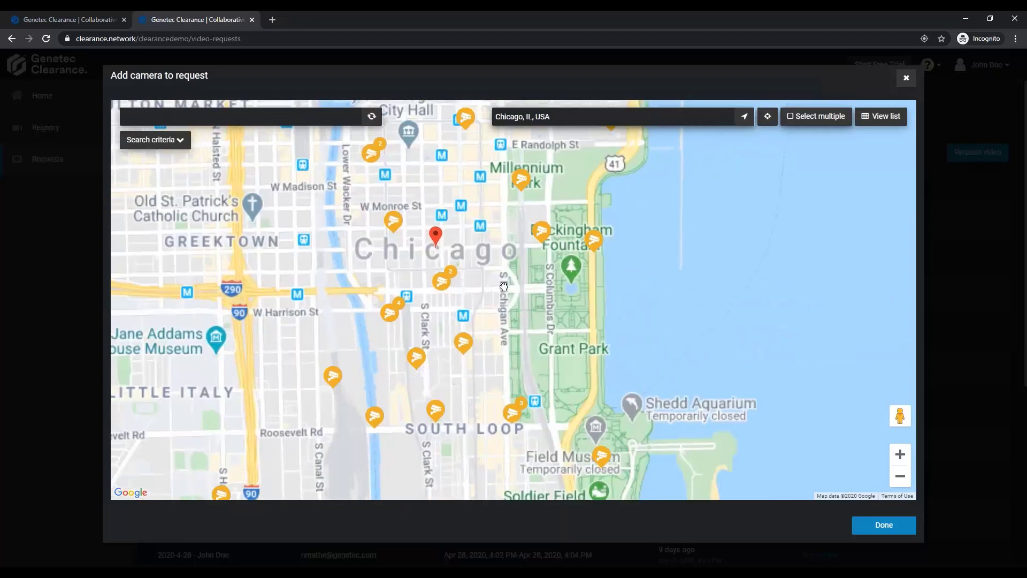
{"action": "left_click", "coordinate": [393, 225]}
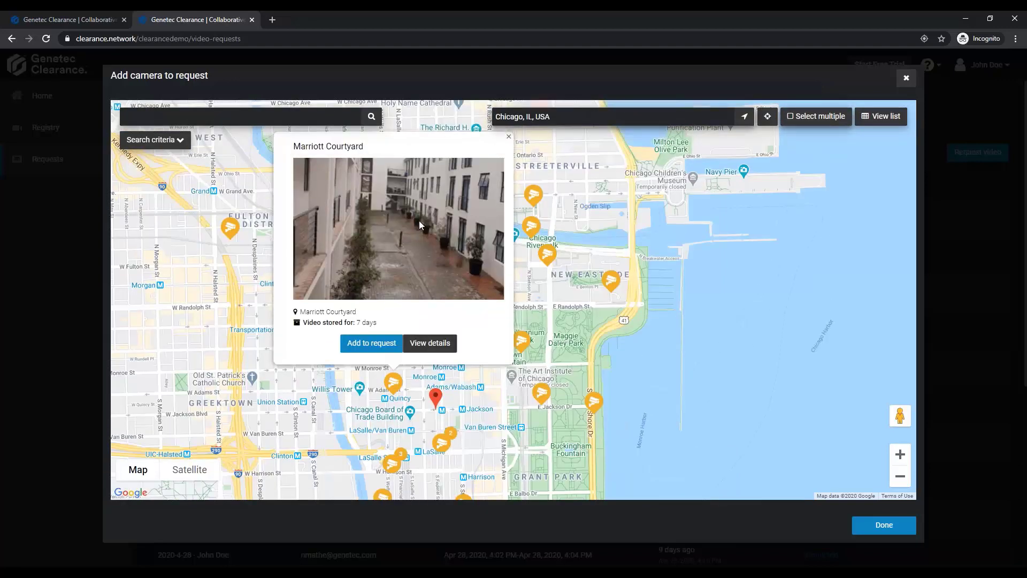
{"action": "left_click", "coordinate": [508, 137]}
Area-select multiple cameras around downtown Chicago on the map, and leave camera selection without adding them to the request.
{"action": "scroll", "coordinate": [400, 416], "scroll_direction": "up", "scroll_amount": 1}
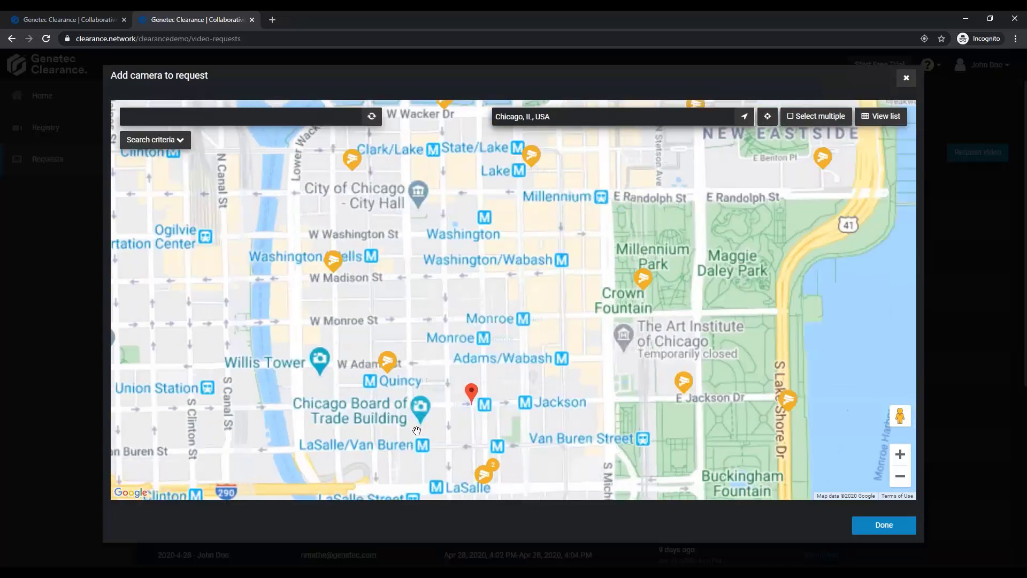
{"action": "left_click_drag", "start_coordinate": [420, 394], "coordinate": [433, 349]}
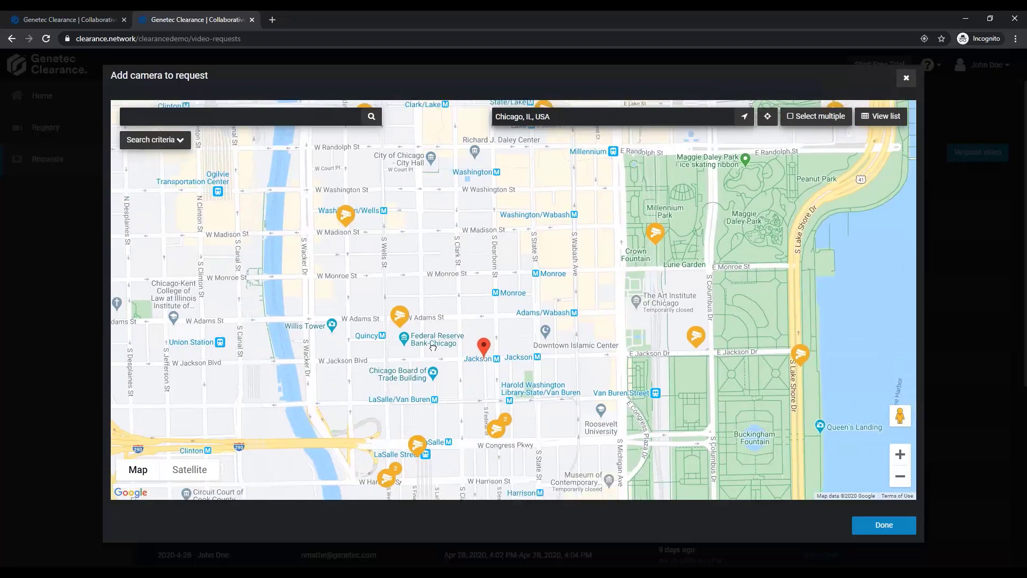
{"action": "left_click", "coordinate": [815, 116]}
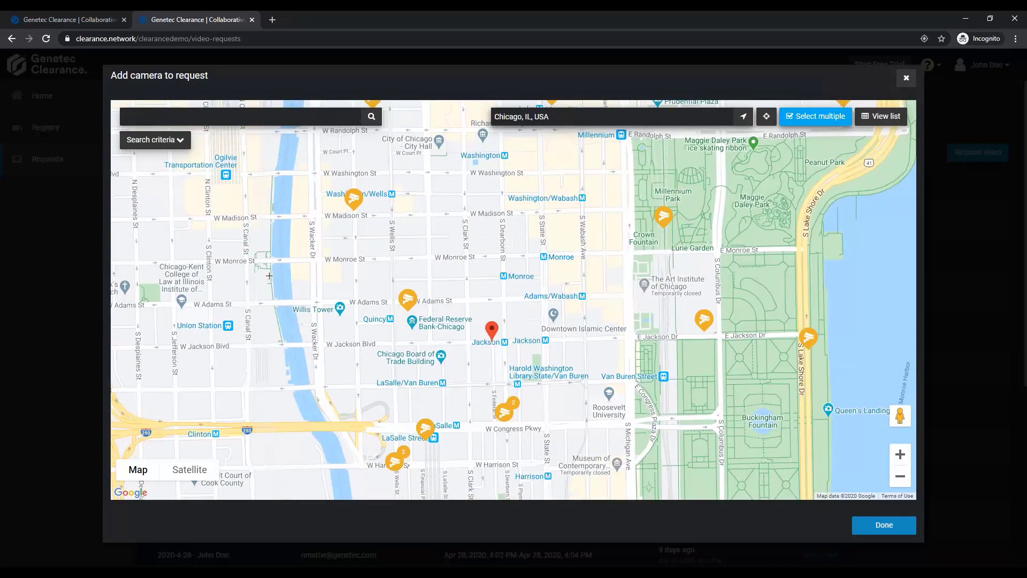
{"action": "left_click_drag", "start_coordinate": [297, 272], "coordinate": [588, 482]}
{"action": "left_click_drag", "start_coordinate": [309, 284], "coordinate": [575, 481]}
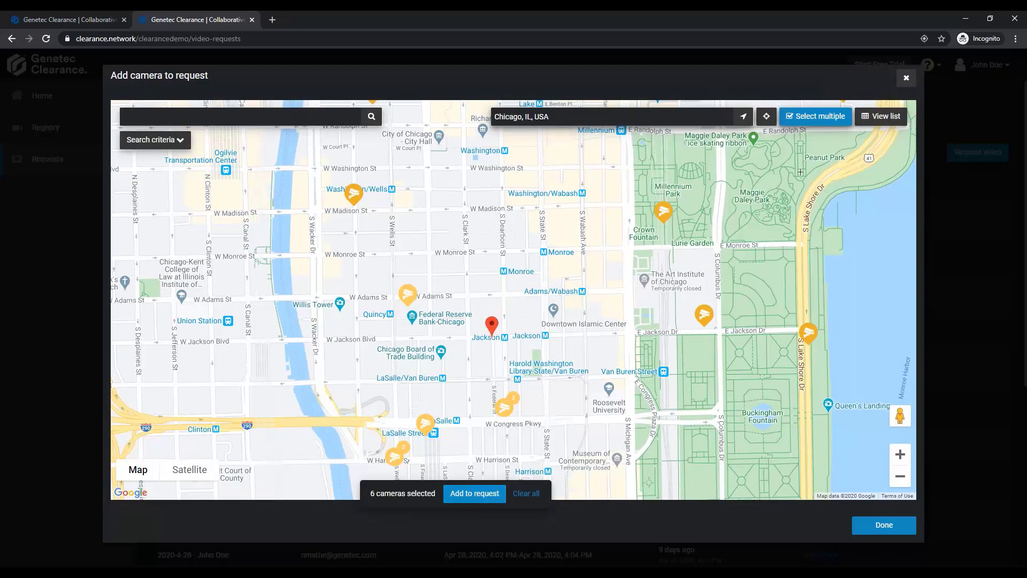
{"action": "left_click", "coordinate": [906, 78]}
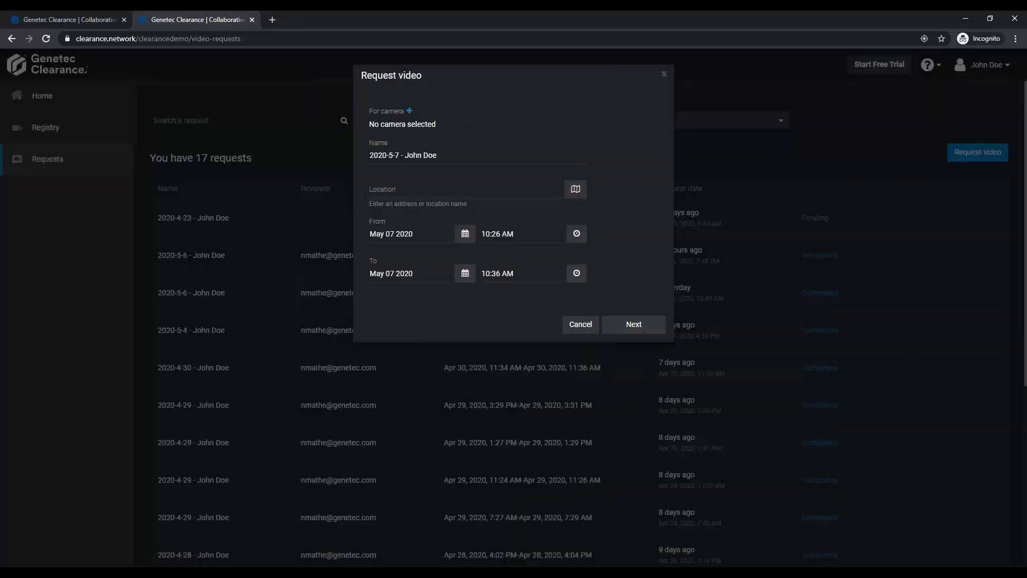
Add the AE - Vestibule (PTZ) and Delancey Street cameras to the video request.
{"action": "left_click", "coordinate": [410, 110]}
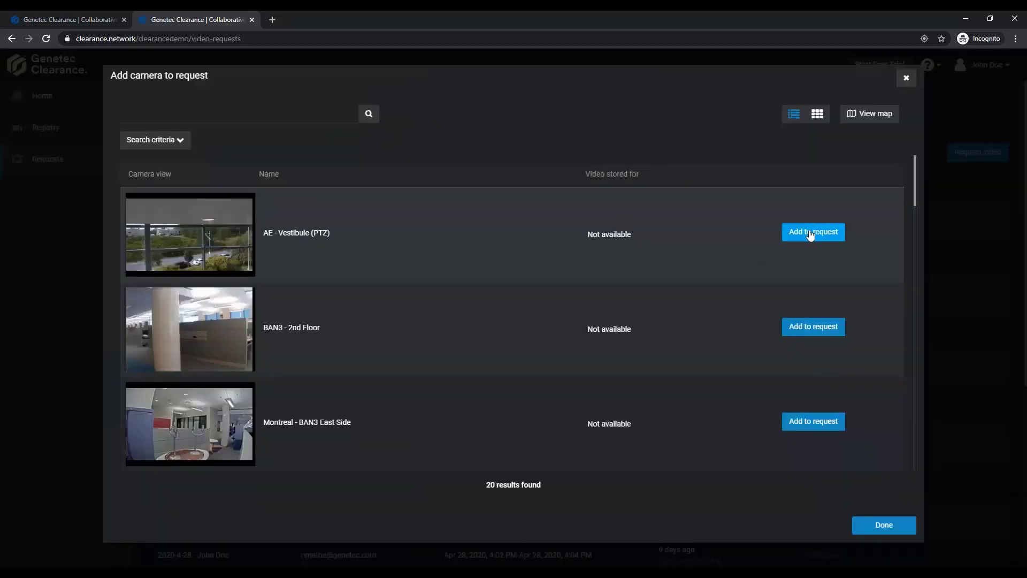
{"action": "left_click", "coordinate": [801, 234]}
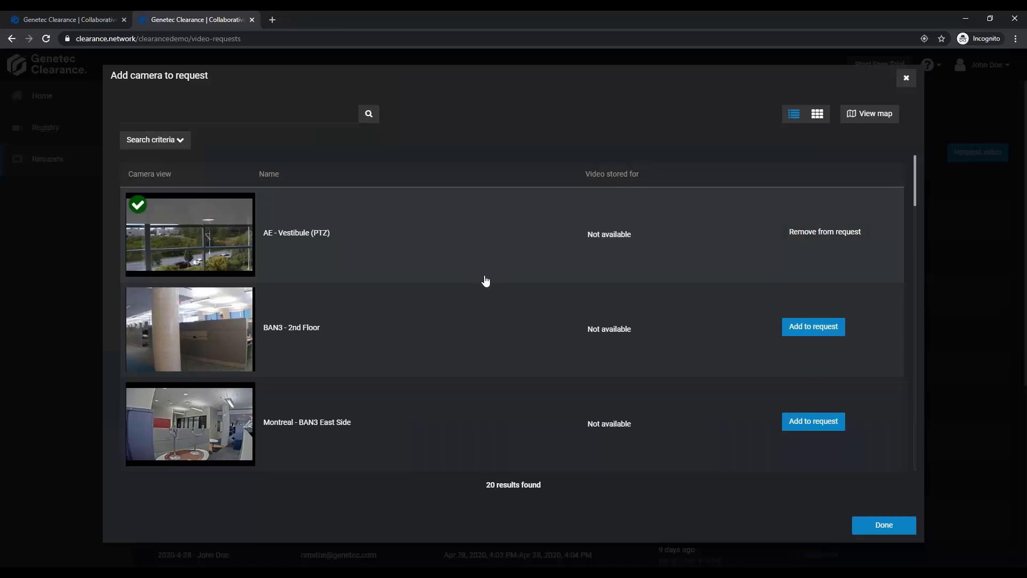
{"action": "scroll", "coordinate": [485, 281], "scroll_direction": "down", "scroll_amount": 2}
{"action": "left_click", "coordinate": [799, 411]}
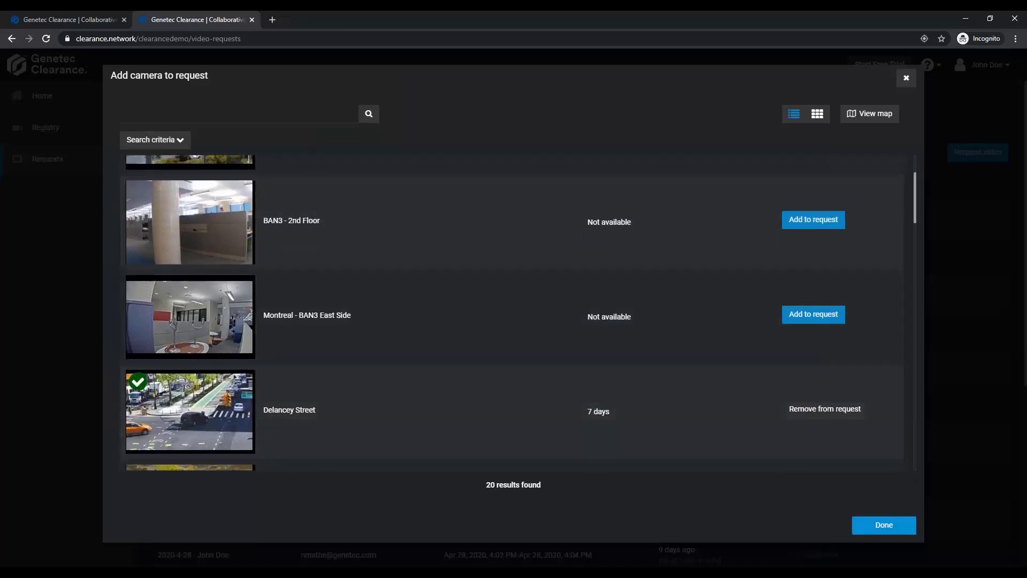
{"action": "left_click", "coordinate": [884, 525]}
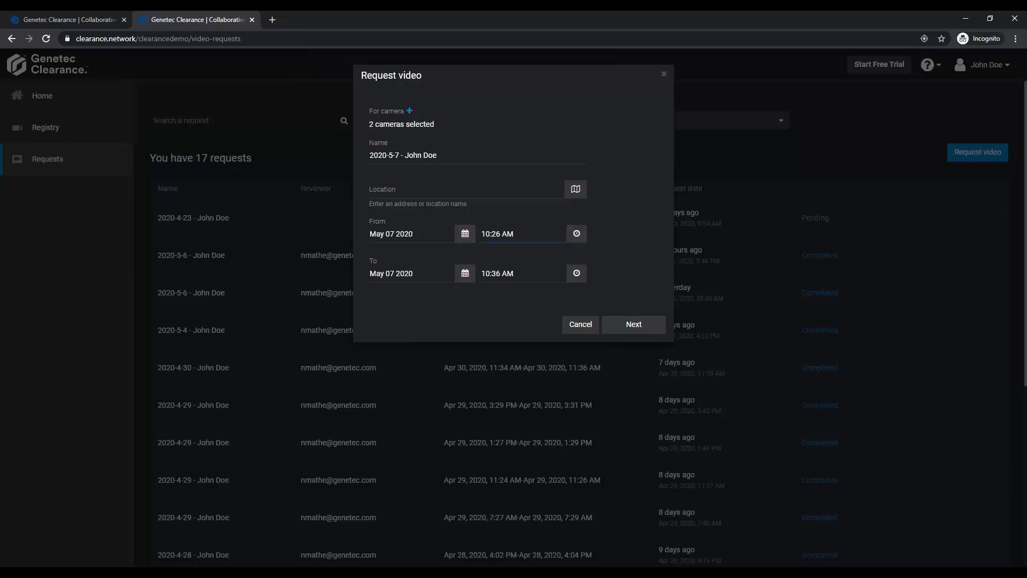
Set the request's end time to 10:28 AM and continue to the request details form.
{"action": "left_click", "coordinate": [501, 274]}
{"action": "key", "text": "BackSpace"}
{"action": "key", "text": "BackSpace"}
{"action": "type", "text": "28"}
{"action": "left_click", "coordinate": [632, 326]}
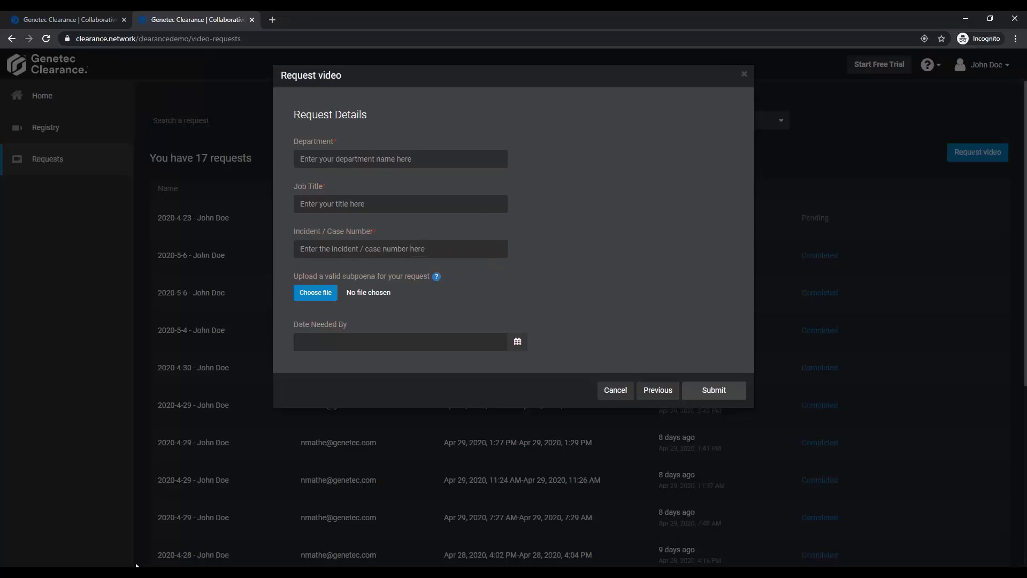
Switch to the administrator's window, open Configurations in a new tab, and open the Video Request form from the request forms.
{"action": "mouse_move", "coordinate": [145, 562]}
{"action": "left_click", "coordinate": [69, 535]}
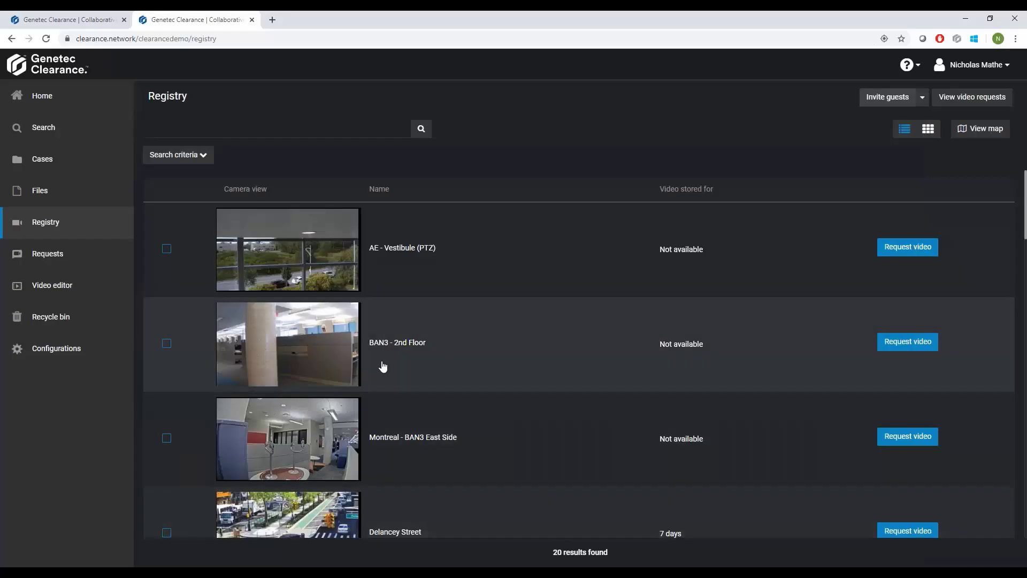
{"action": "right_click", "coordinate": [78, 353]}
{"action": "left_click", "coordinate": [113, 355]}
{"action": "key", "text": "ctrl+Tab"}
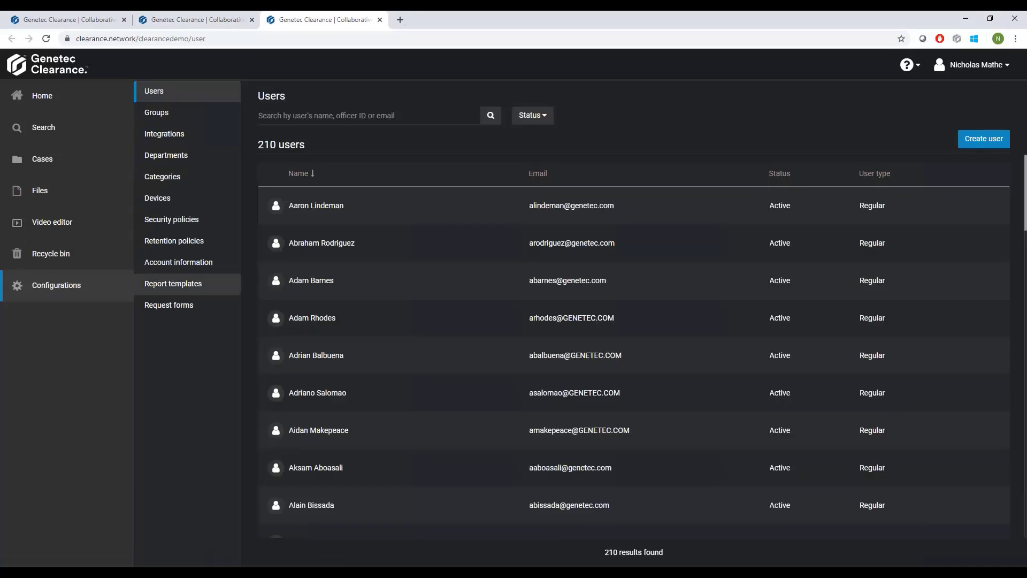
{"action": "left_click", "coordinate": [160, 329]}
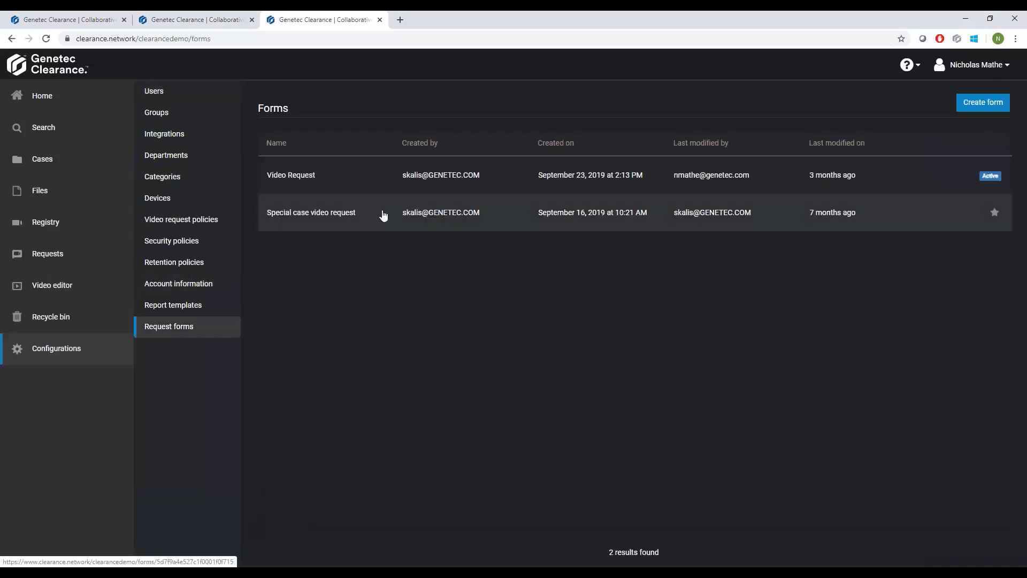
{"action": "left_click", "coordinate": [346, 182]}
Insert a text field below Department in the Video Request form, open its settings, and remove the field again.
{"action": "scroll", "coordinate": [797, 220], "scroll_direction": "down", "scroll_amount": 1}
{"action": "left_click_drag", "start_coordinate": [876, 253], "coordinate": [532, 302]}
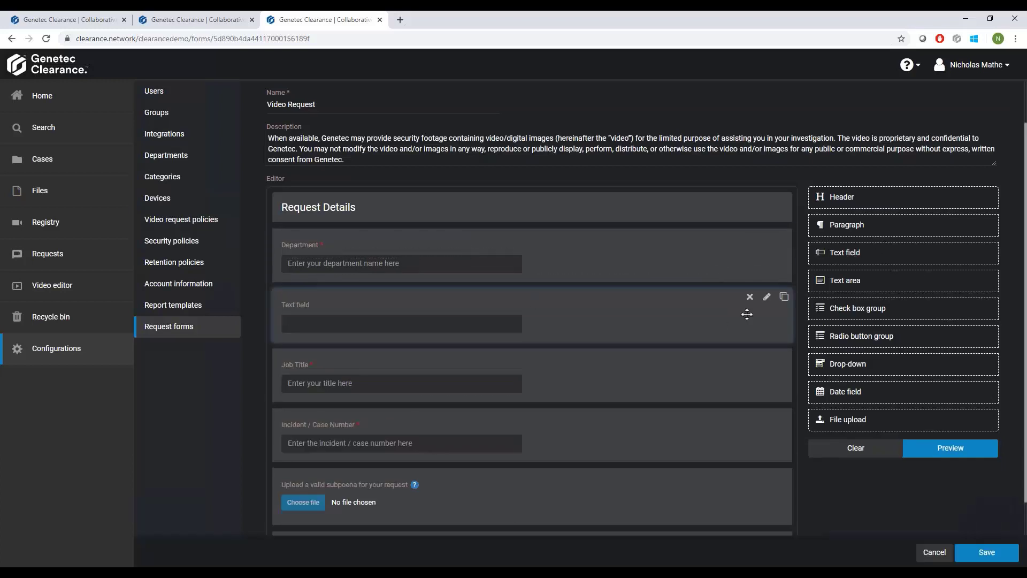
{"action": "left_click", "coordinate": [767, 297]}
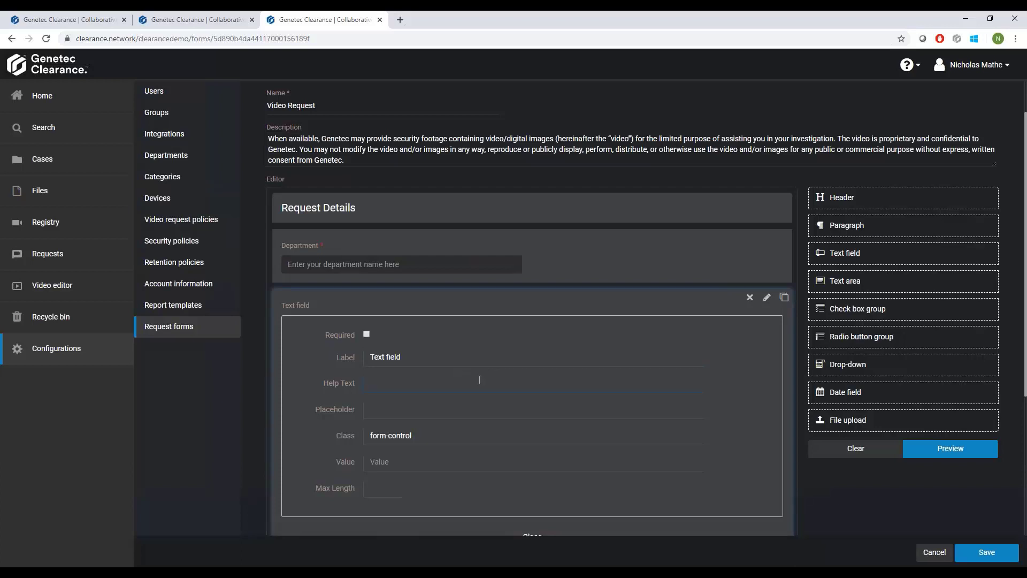
{"action": "left_click", "coordinate": [749, 298]}
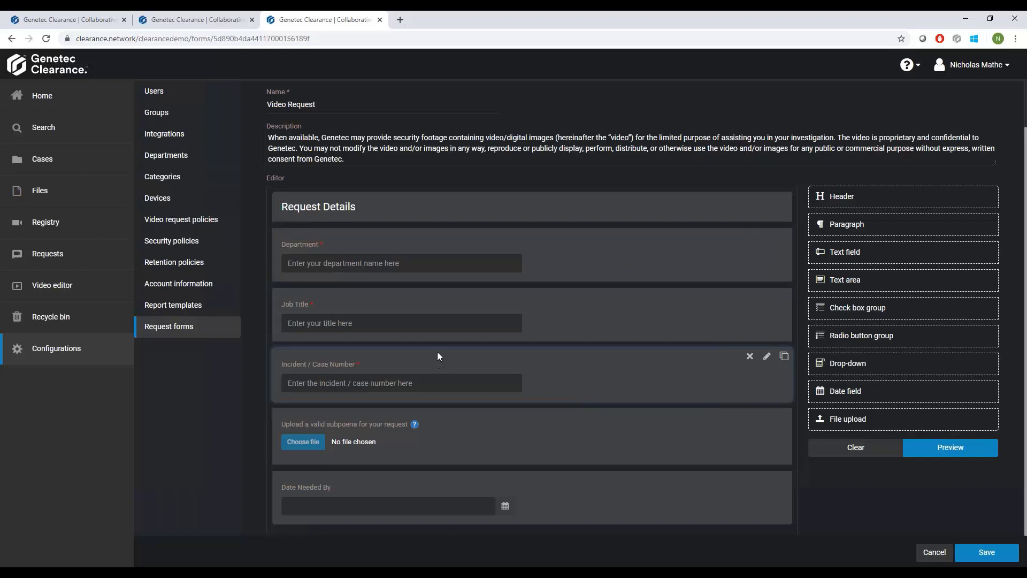
Switch to the guest's window and fill in the request details: Department Local Law Enforcement, Job Title Investigator, Incident / Case Number 000235.
{"action": "left_click", "coordinate": [140, 568]}
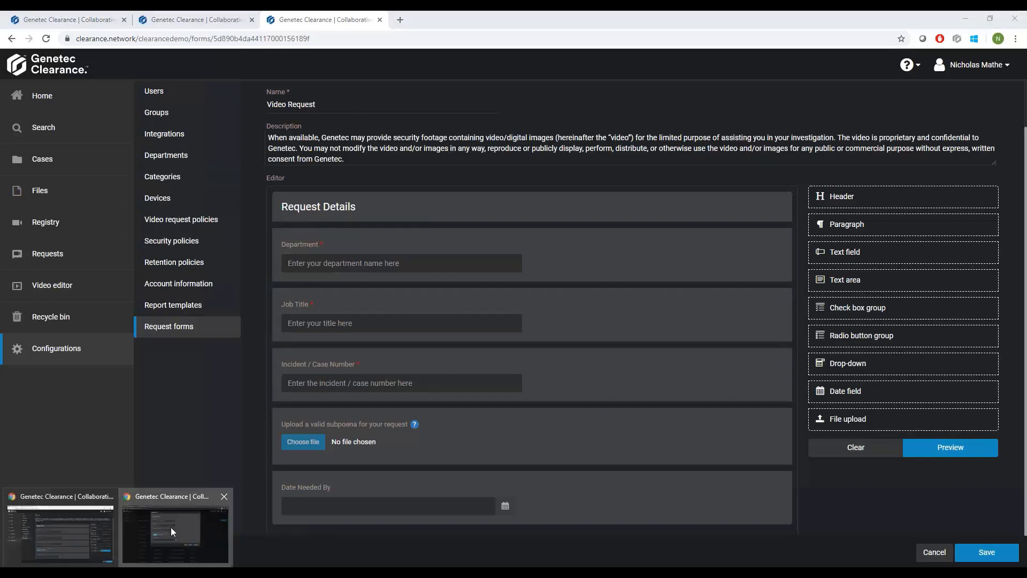
{"action": "left_click", "coordinate": [172, 527]}
{"action": "left_click", "coordinate": [324, 159]}
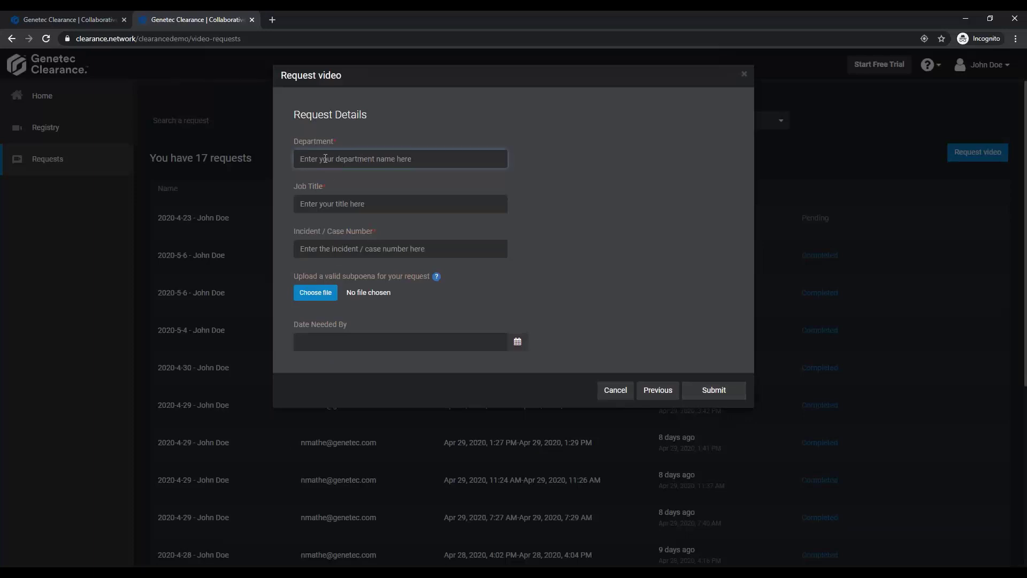
{"action": "type", "text": "Local Law Enforcement"}
{"action": "key", "text": "Tab"}
{"action": "type", "text": "Investigator"}
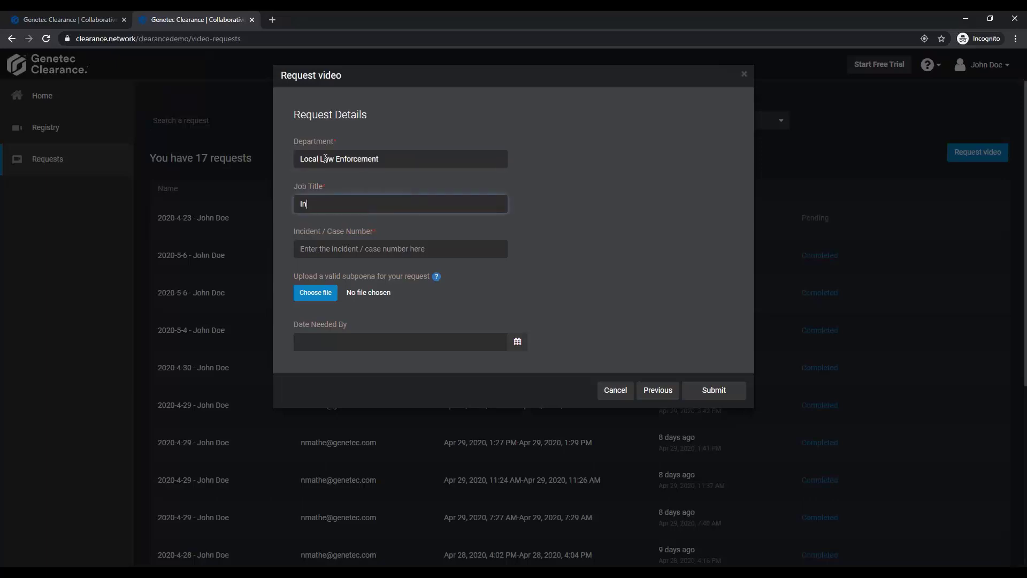
{"action": "key", "text": "Tab"}
{"action": "type", "text": "000235"}
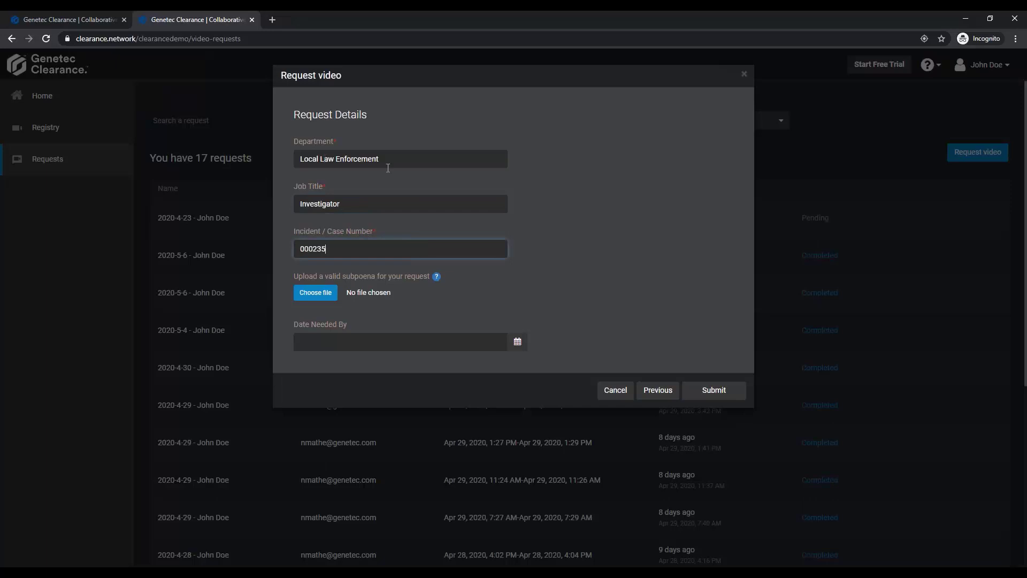
Attach Clearance Security Overview.pdf from the Demo folder as the subpoena and submit the video request.
{"action": "left_click", "coordinate": [321, 299]}
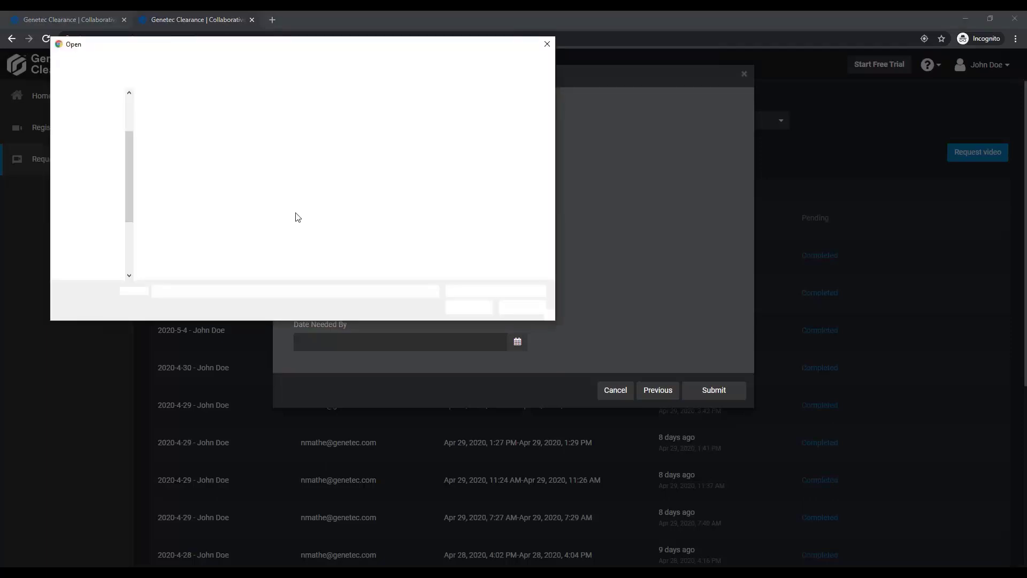
{"action": "left_click", "coordinate": [236, 61]}
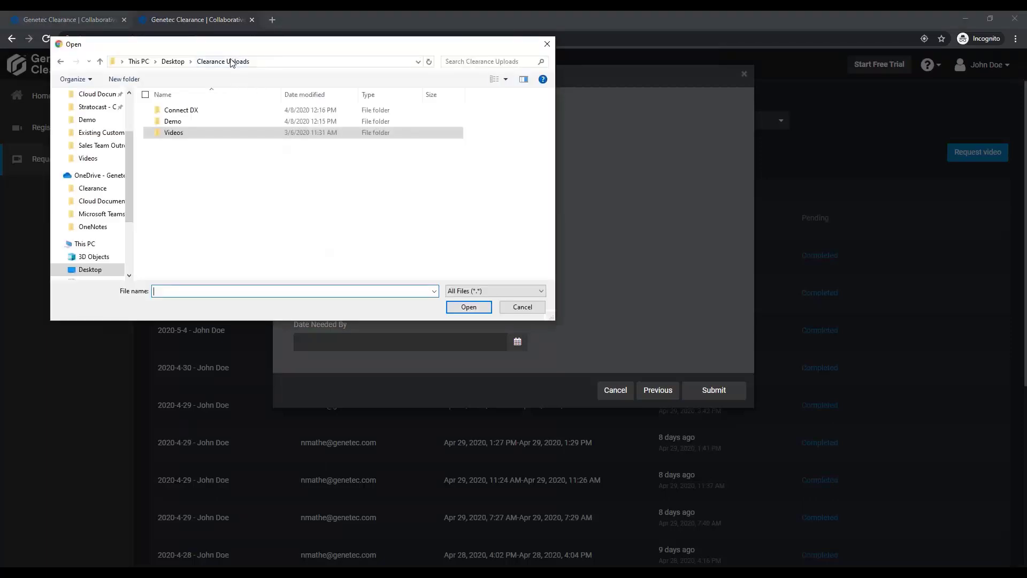
{"action": "double_click", "coordinate": [193, 119]}
{"action": "left_click", "coordinate": [184, 121]}
{"action": "left_click", "coordinate": [469, 306]}
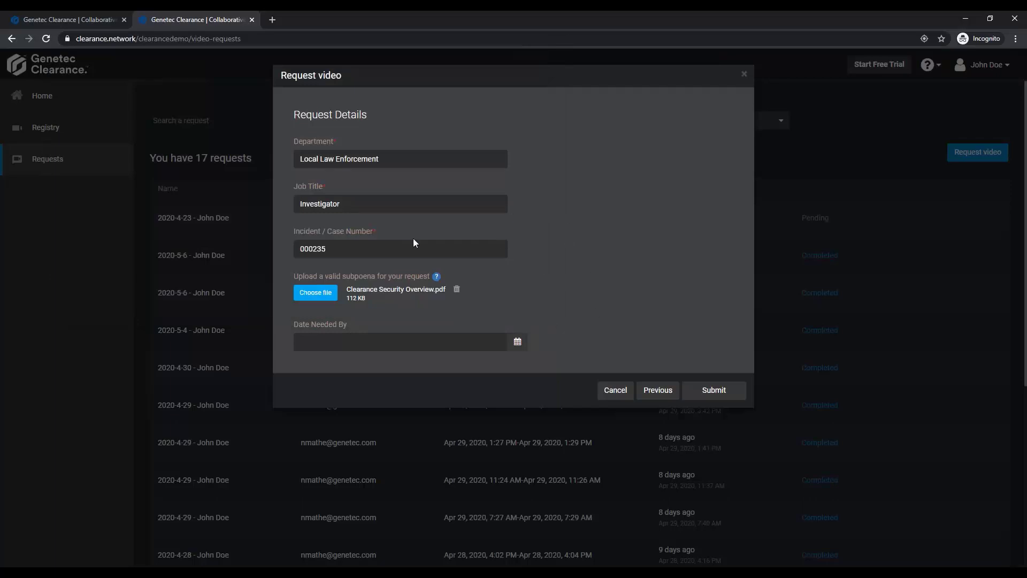
{"action": "left_click", "coordinate": [714, 390]}
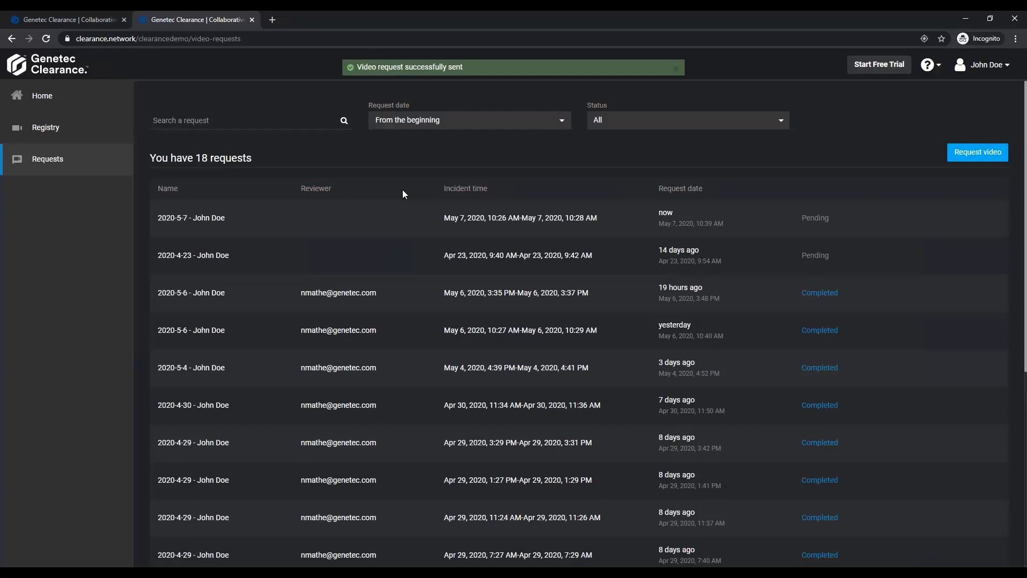
Switch to the administrator's window, close the request form's tab, and open the newly submitted May 7 video request.
{"action": "left_click", "coordinate": [111, 571]}
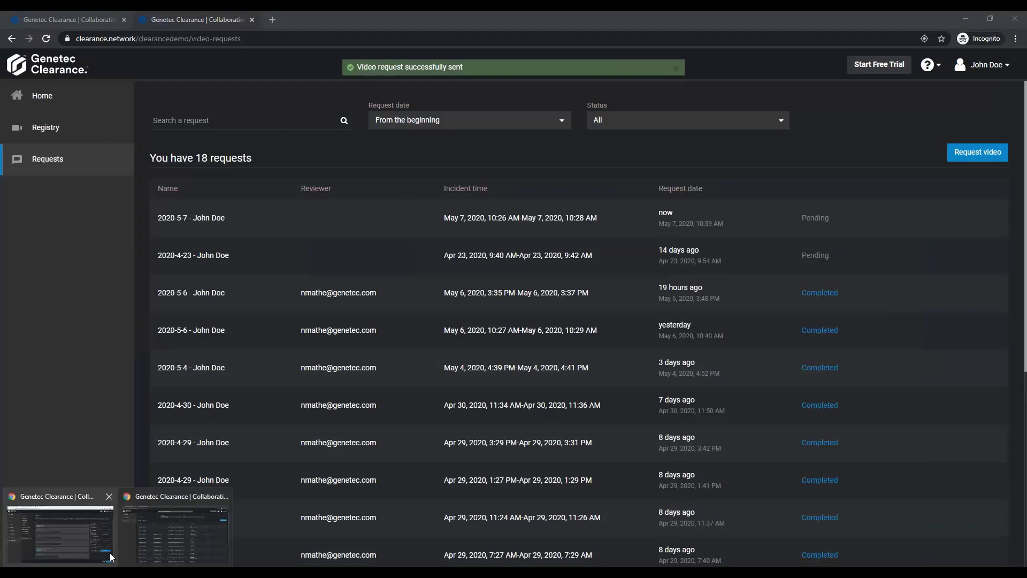
{"action": "left_click", "coordinate": [78, 538]}
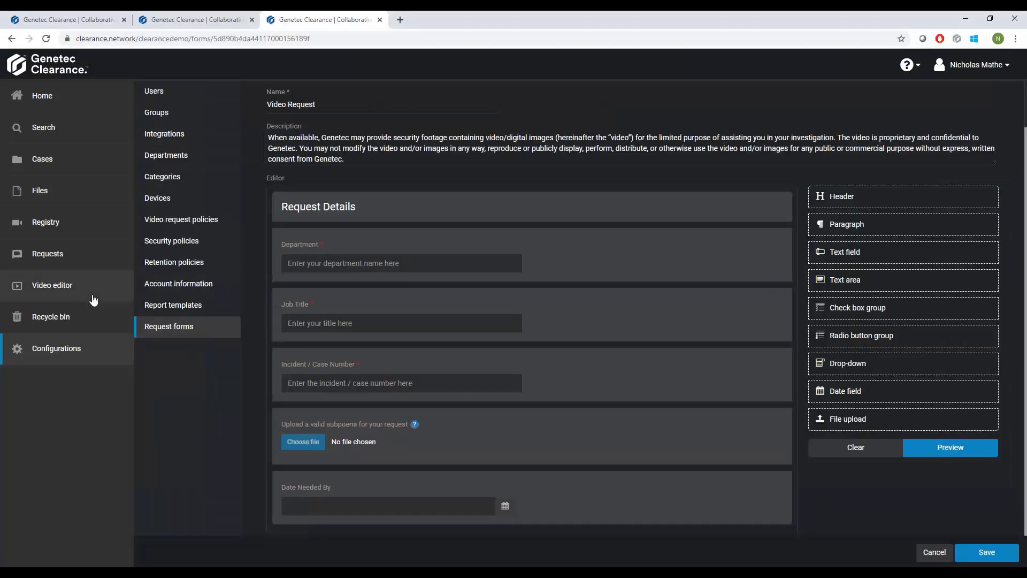
{"action": "left_click", "coordinate": [380, 20]}
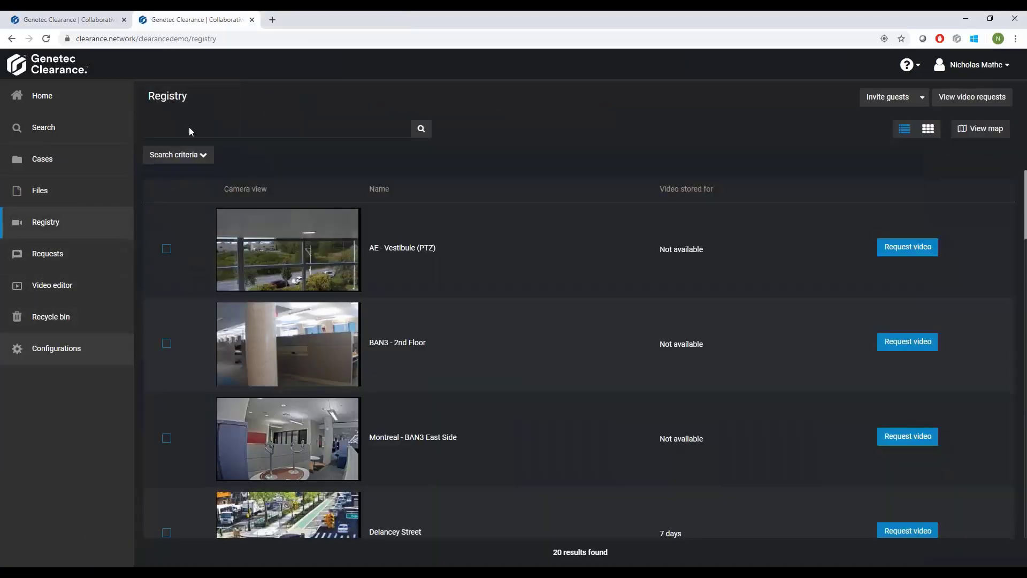
{"action": "left_click", "coordinate": [47, 253]}
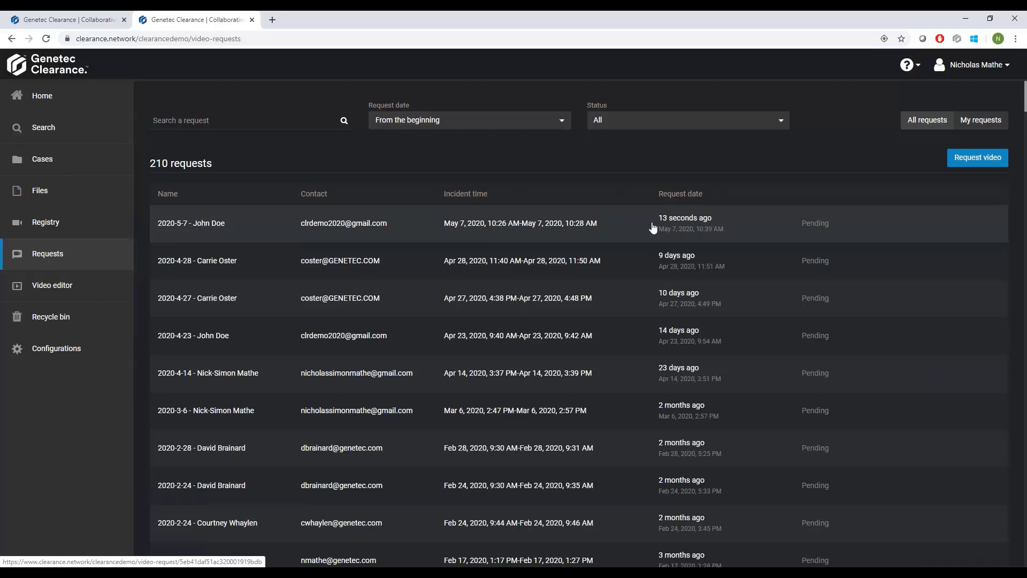
{"action": "left_click", "coordinate": [475, 228]}
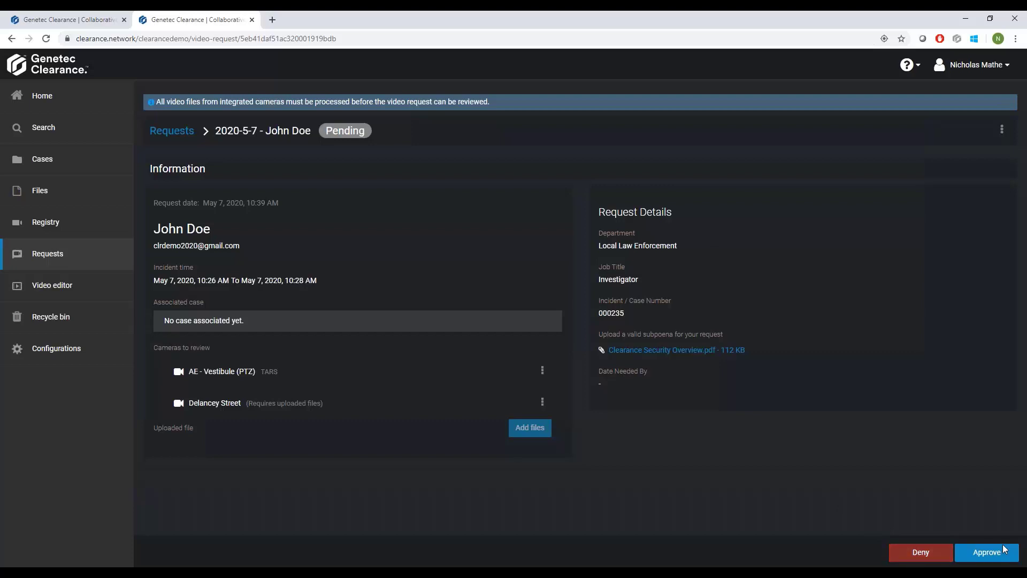
Open and cancel the denial of the pending video request, and approve the request without comments.
{"action": "left_click", "coordinate": [918, 556]}
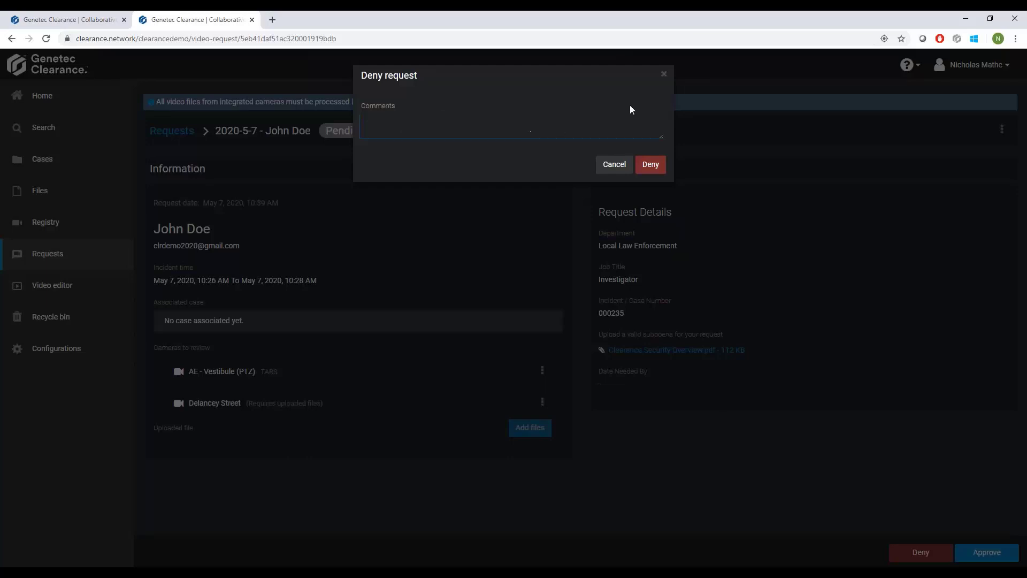
{"action": "left_click", "coordinate": [614, 164]}
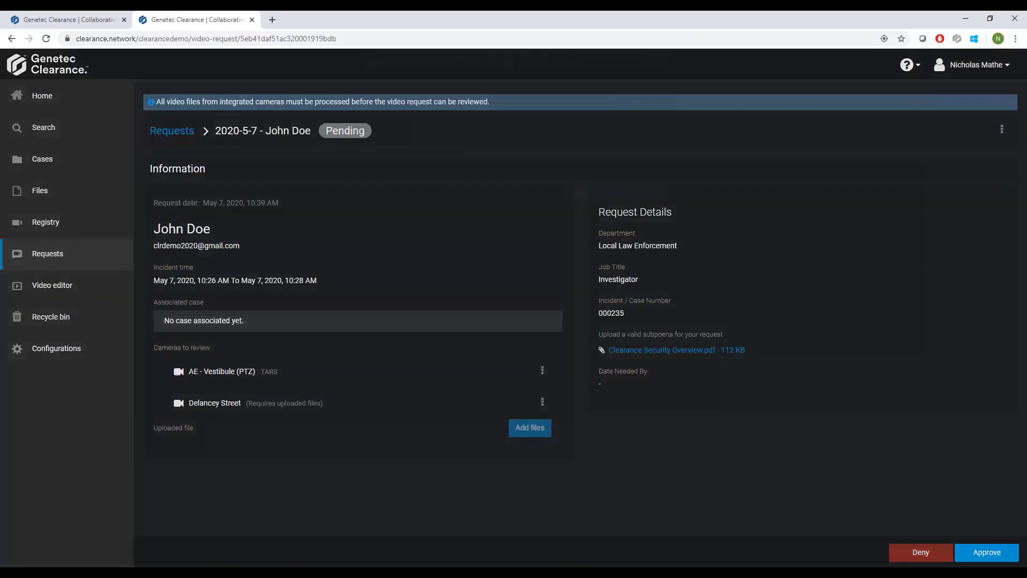
{"action": "left_click", "coordinate": [987, 552]}
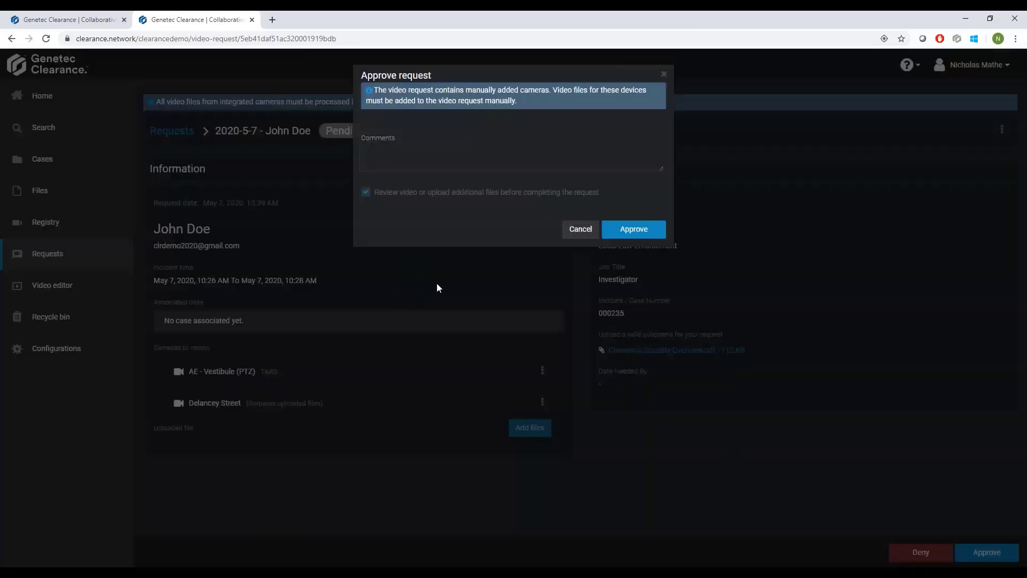
{"action": "left_click", "coordinate": [633, 230]}
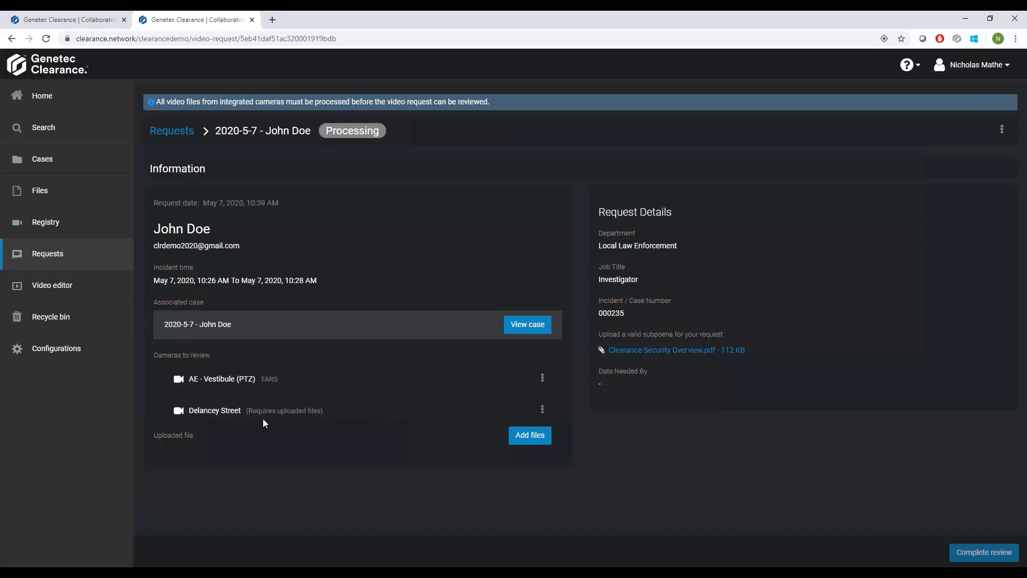
Open the request's file request link, fill in the uploader's identity from the saved contact, and accept the terms to continue.
{"action": "left_click", "coordinate": [528, 438]}
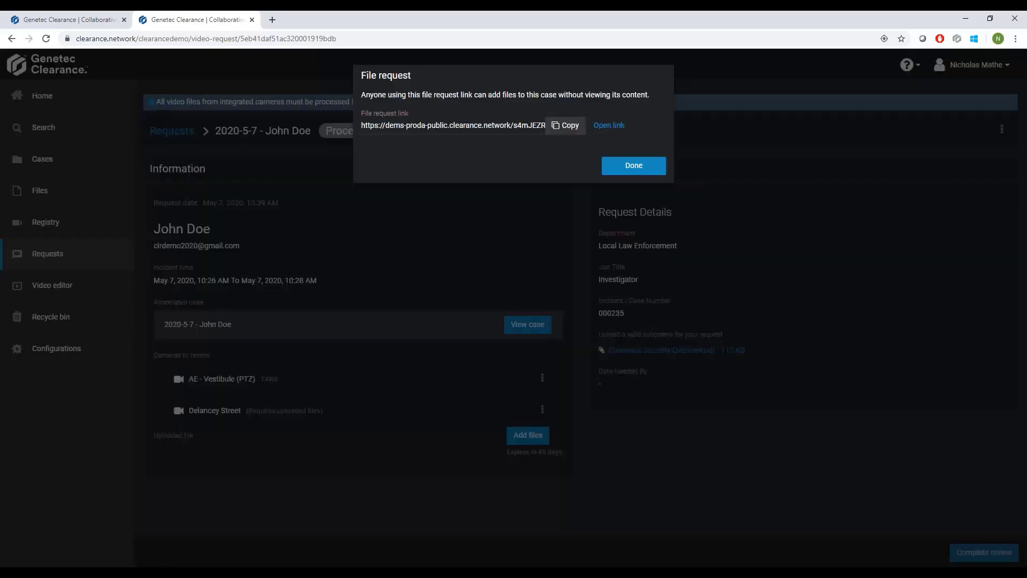
{"action": "left_click", "coordinate": [609, 126]}
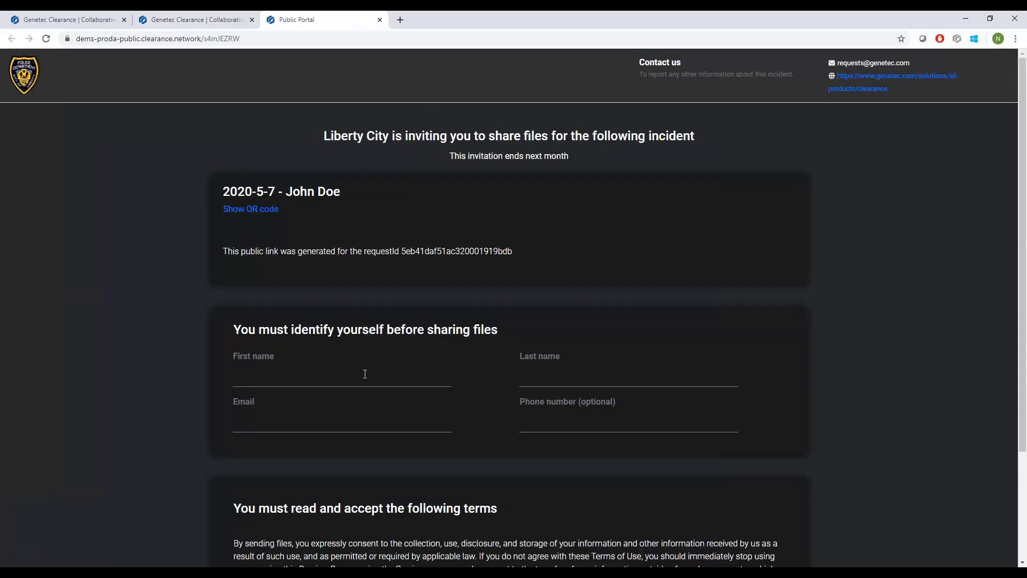
{"action": "scroll", "coordinate": [365, 373], "scroll_direction": "down", "scroll_amount": 1}
{"action": "left_click", "coordinate": [332, 321]}
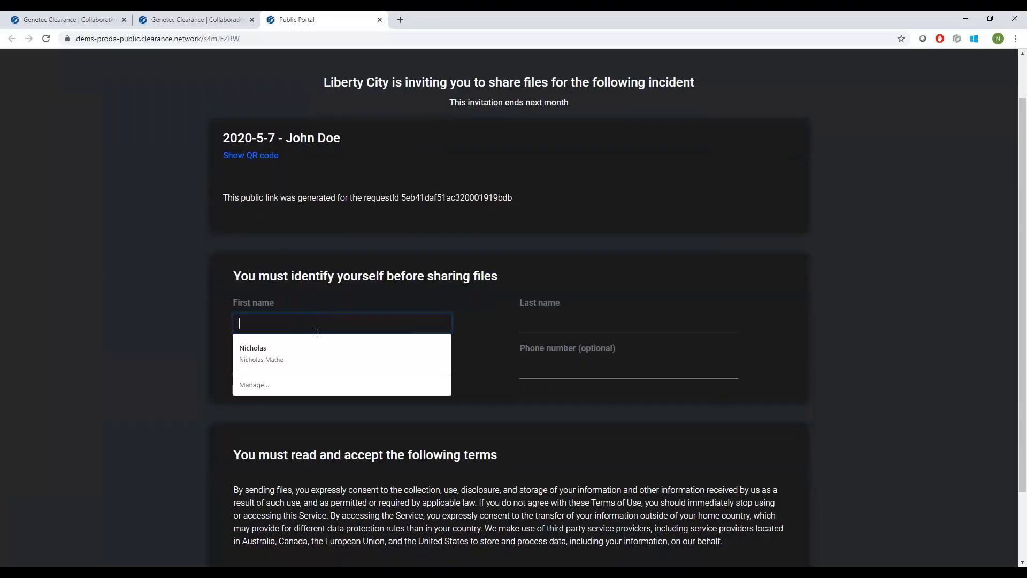
{"action": "key", "text": "Down"}
{"action": "key", "text": "Return"}
{"action": "scroll", "coordinate": [467, 414], "scroll_direction": "down", "scroll_amount": 2}
{"action": "left_click", "coordinate": [236, 487]}
{"action": "left_click", "coordinate": [505, 552]}
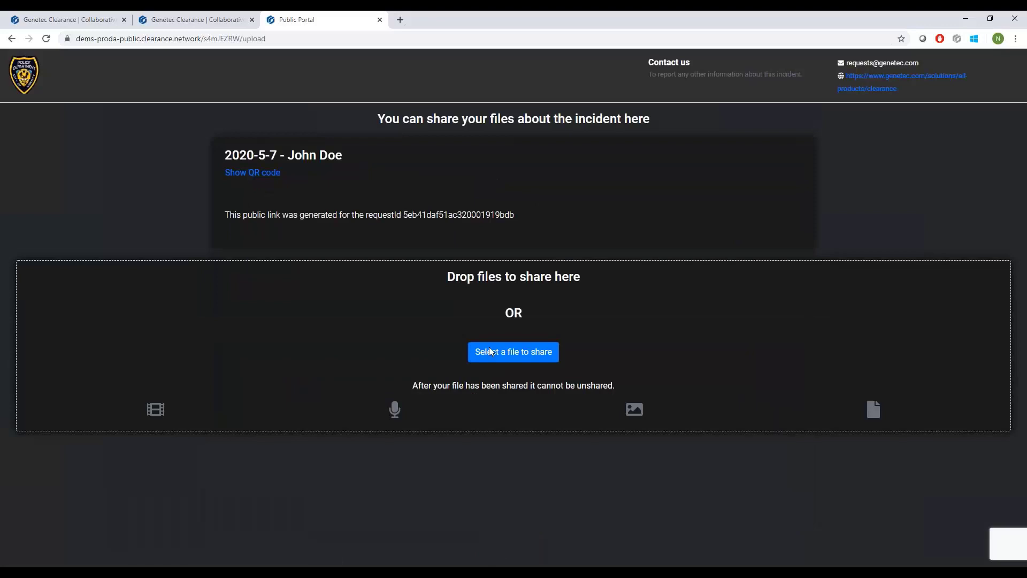
Share Wellington St. Hit & Run.mp4 from the Videos folder through the public portal.
{"action": "left_click", "coordinate": [507, 353]}
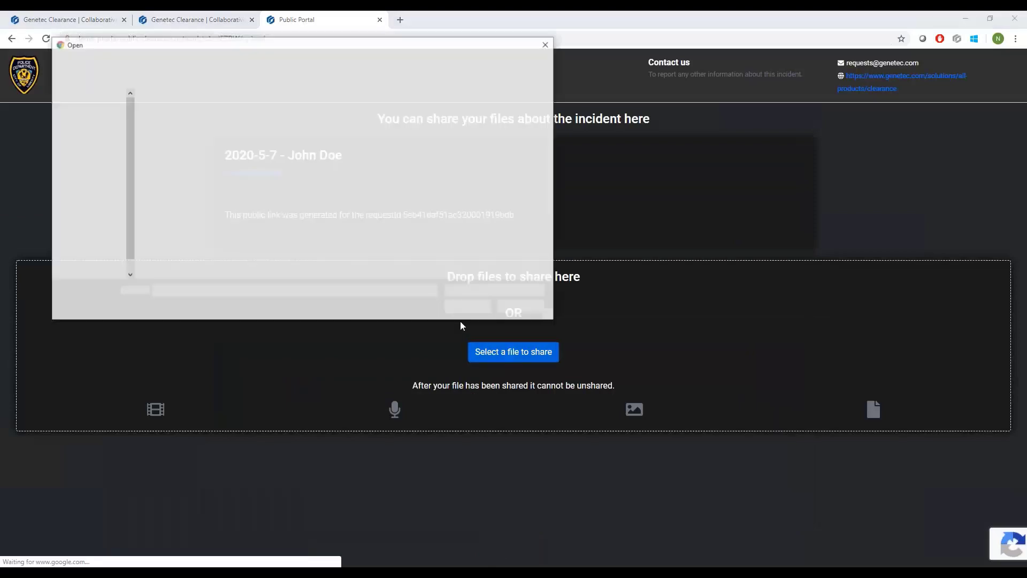
{"action": "left_click", "coordinate": [451, 142]}
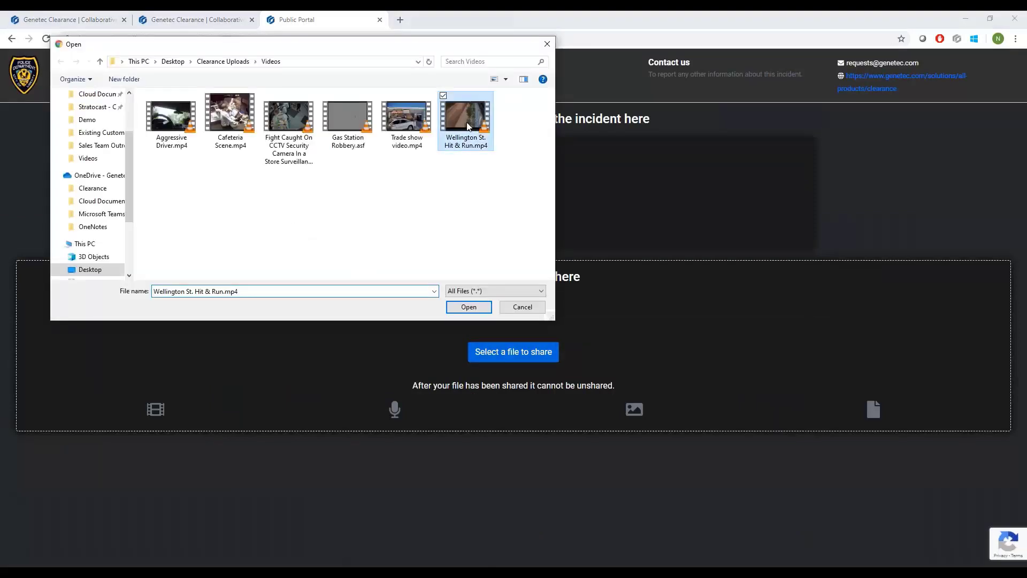
{"action": "left_click", "coordinate": [462, 308]}
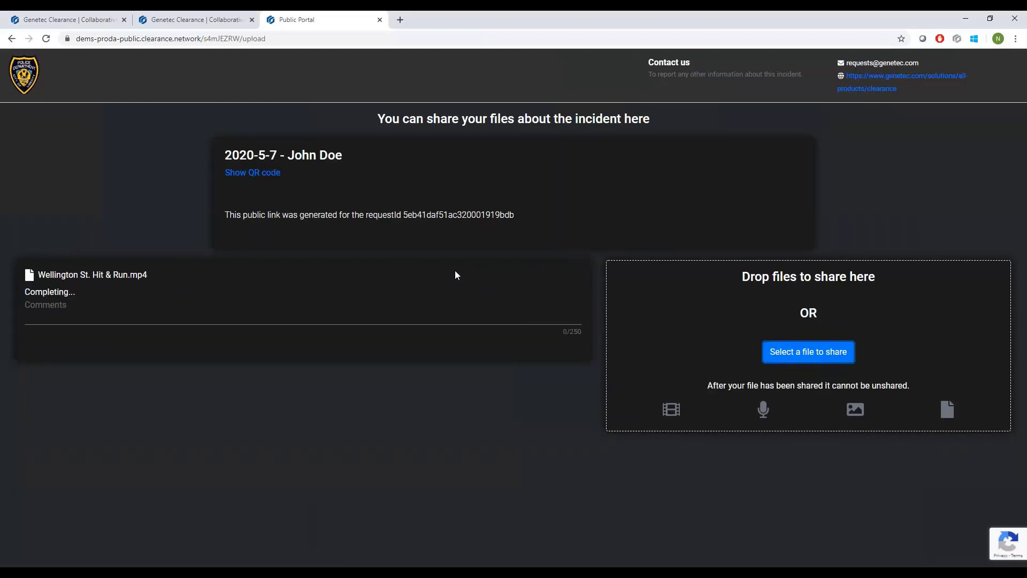
Close the public portal and the file request, reload the video request, and view its associated case.
{"action": "left_click", "coordinate": [380, 20]}
{"action": "left_click", "coordinate": [634, 164]}
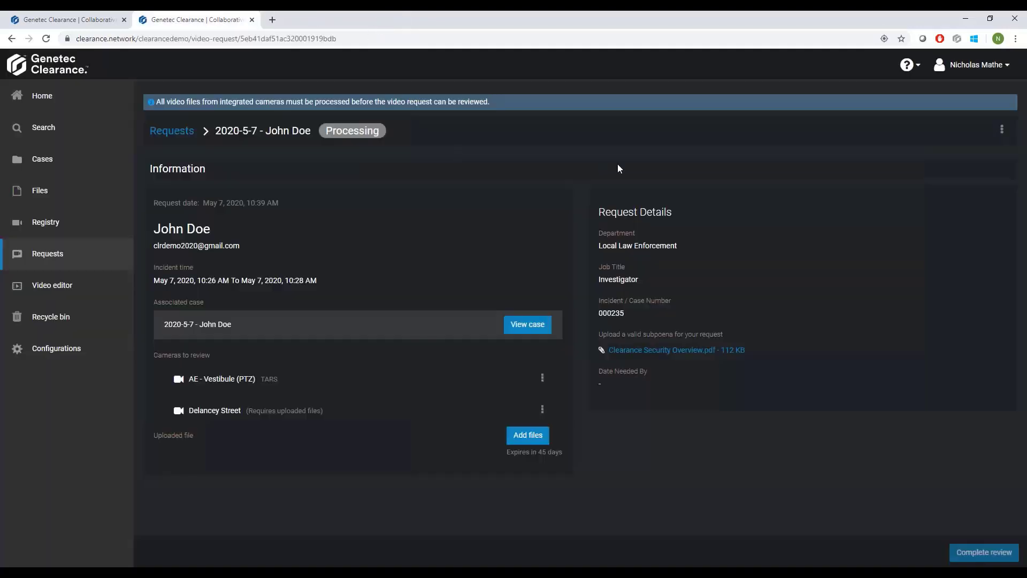
{"action": "left_click", "coordinate": [48, 41]}
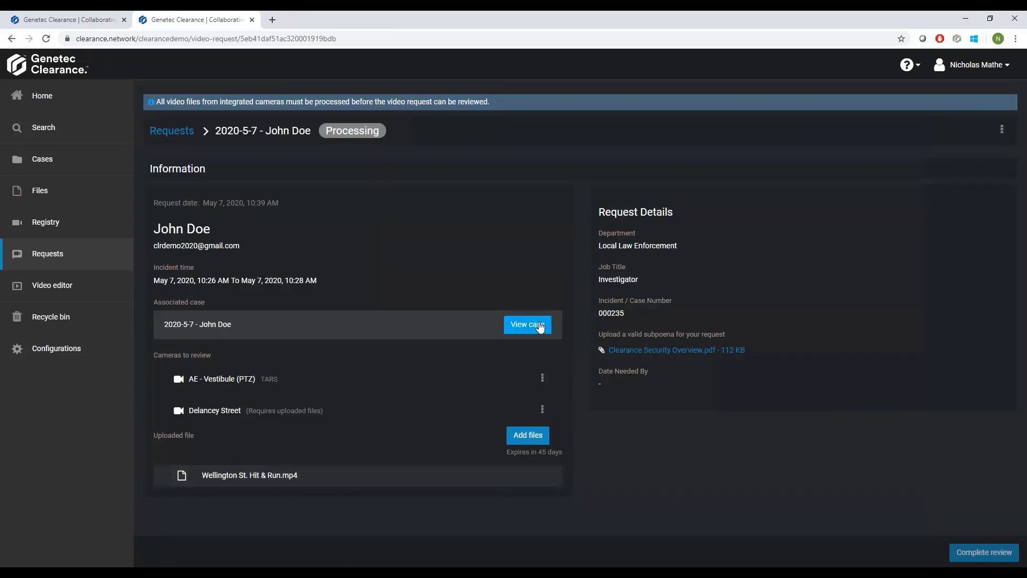
{"action": "left_click", "coordinate": [519, 327]}
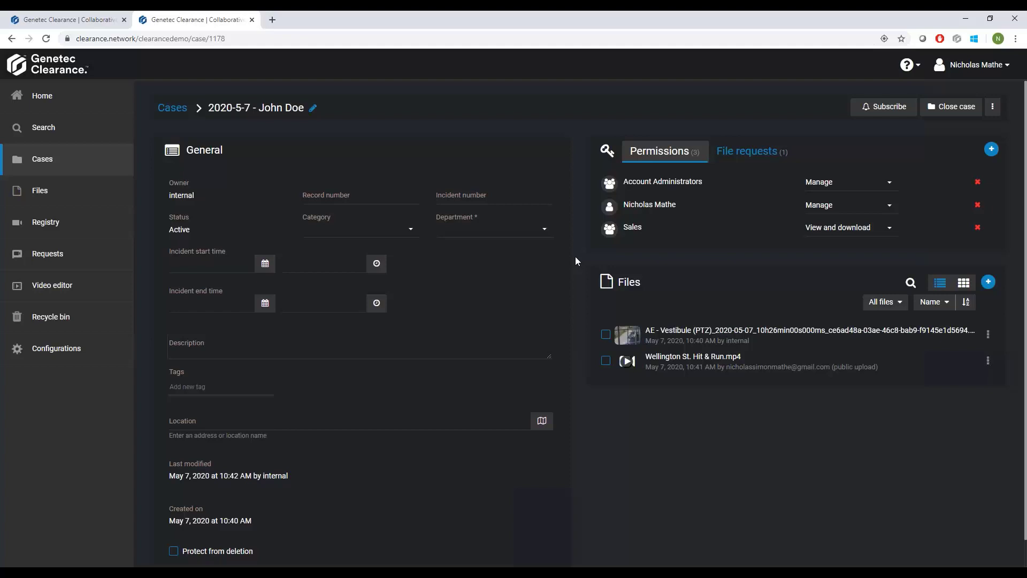
Return to the video request and complete its review with the status Completed.
{"action": "left_click", "coordinate": [11, 38]}
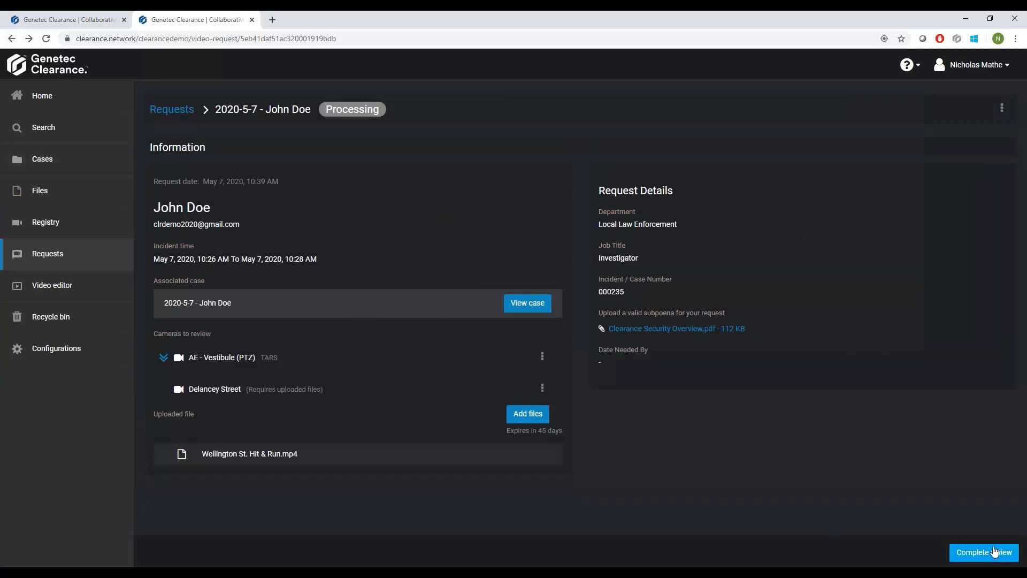
{"action": "left_click", "coordinate": [977, 541]}
{"action": "left_click", "coordinate": [389, 180]}
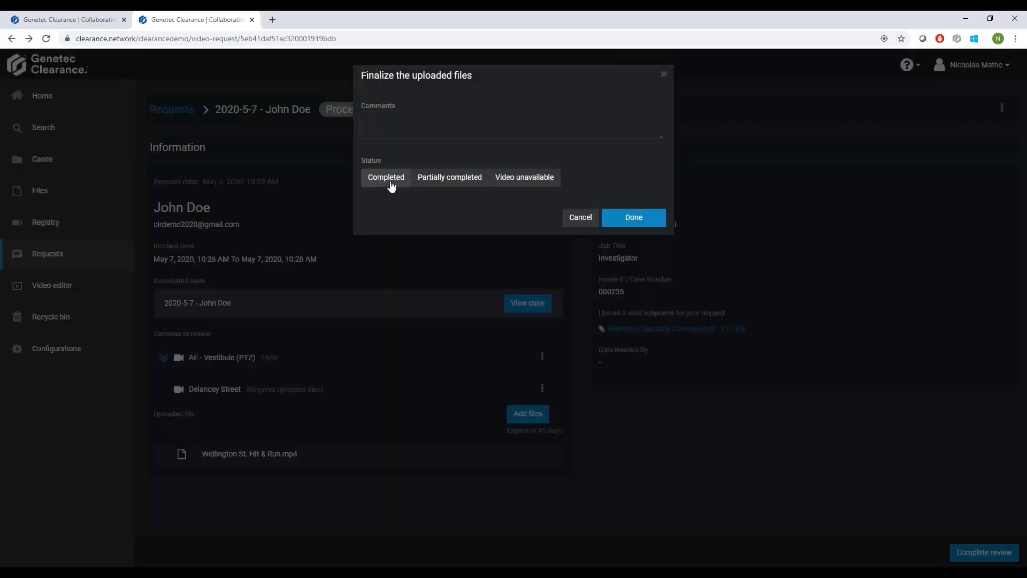
{"action": "left_click", "coordinate": [631, 219]}
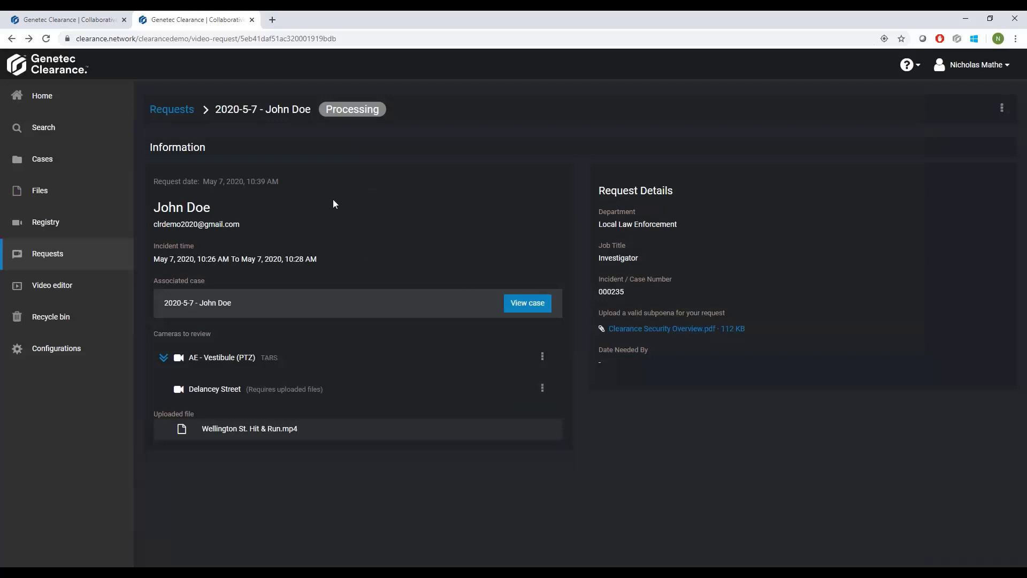
Expand the AE - Vestibule (PTZ) camera's files, reload the video request, and view the associated case's permissions and files.
{"action": "left_click", "coordinate": [163, 359]}
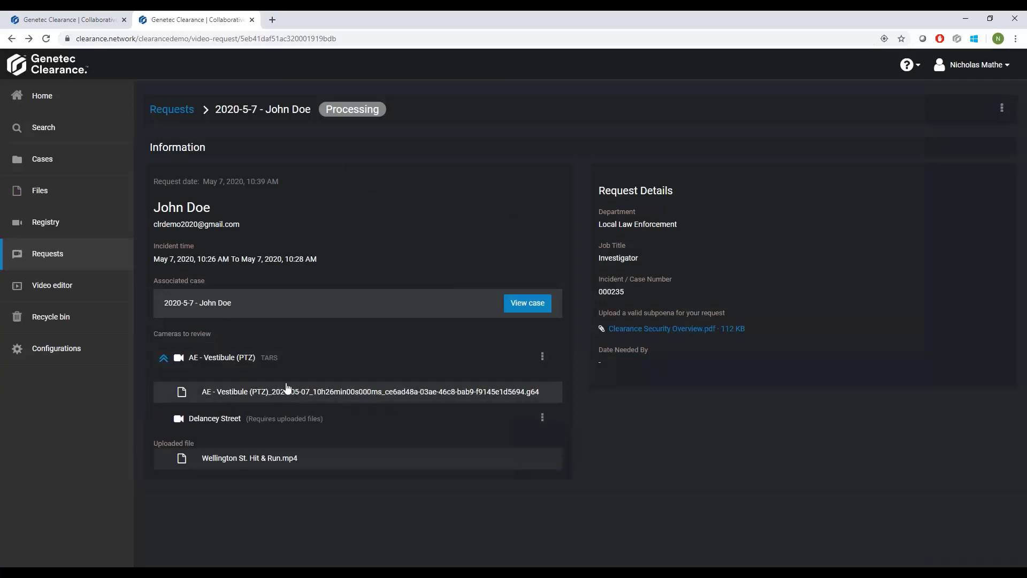
{"action": "left_click", "coordinate": [47, 40]}
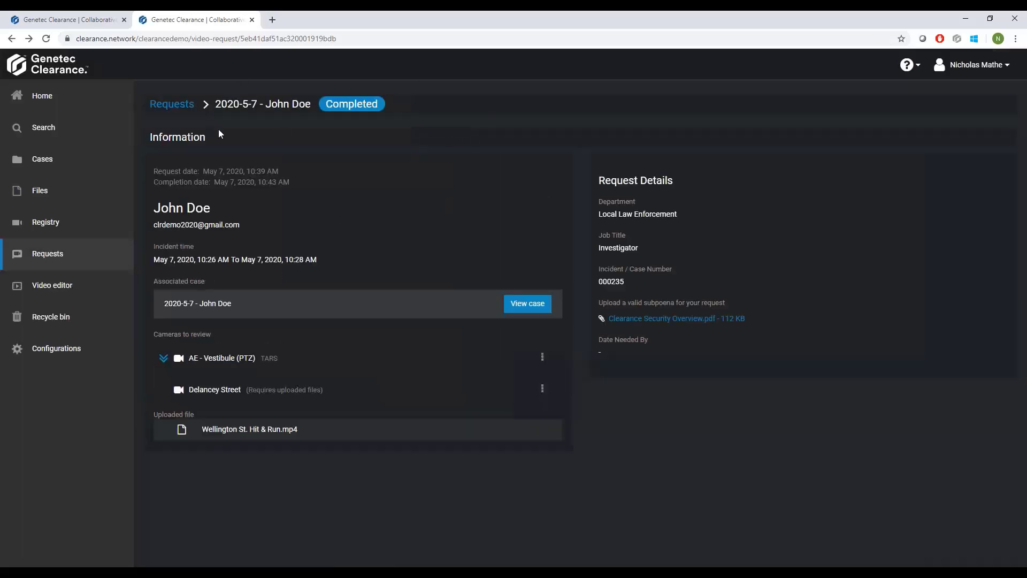
{"action": "left_click", "coordinate": [535, 303]}
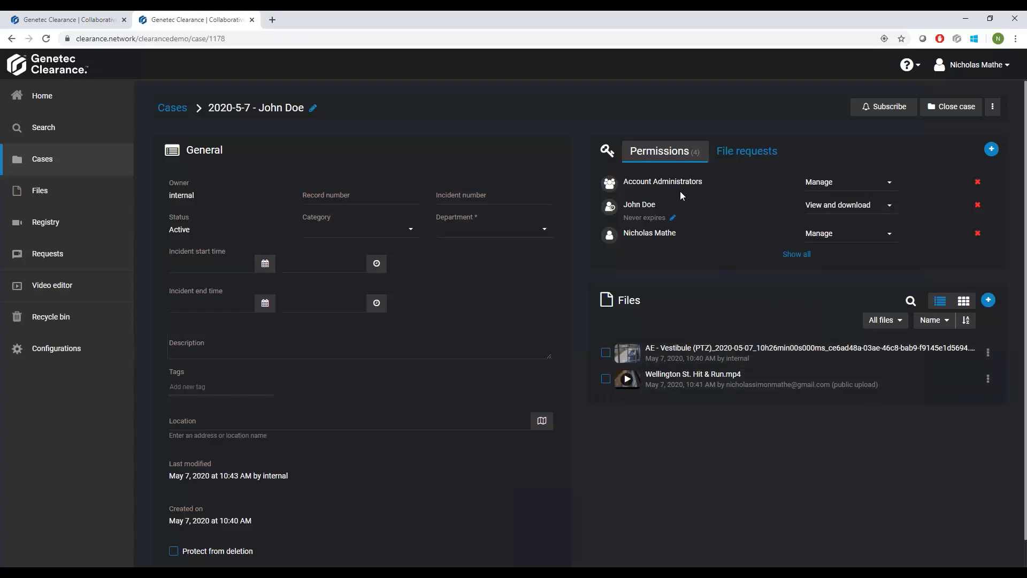
Show the case's additional actions, and go back through the video requests list to the home page.
{"action": "left_click", "coordinate": [993, 107]}
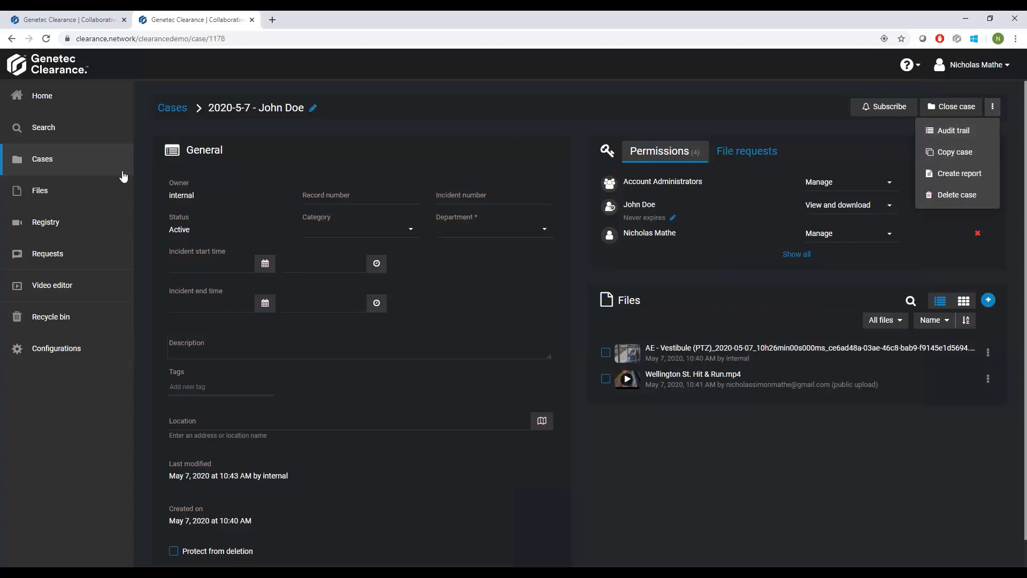
{"action": "left_click", "coordinate": [69, 259]}
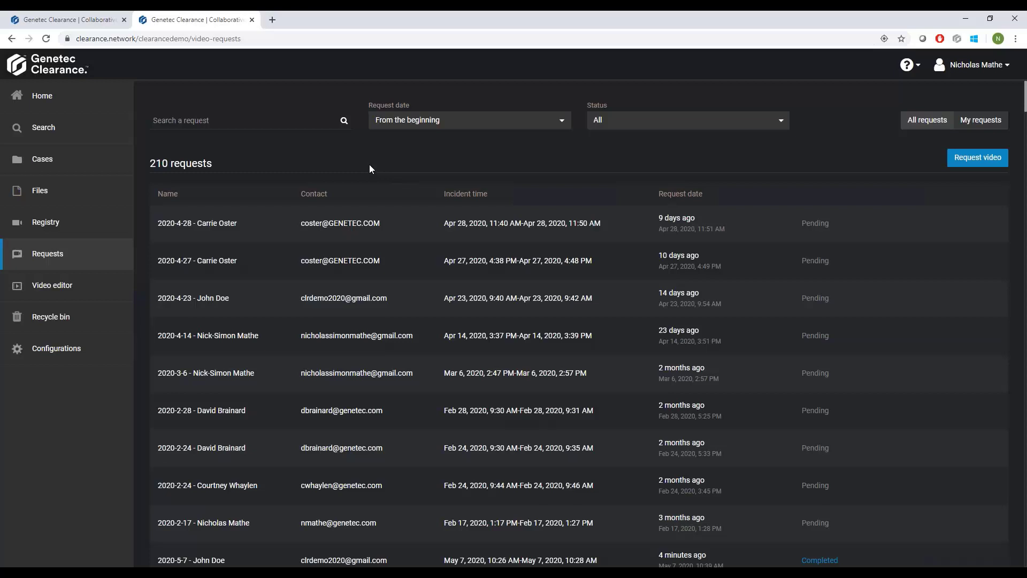
{"action": "left_click", "coordinate": [72, 98]}
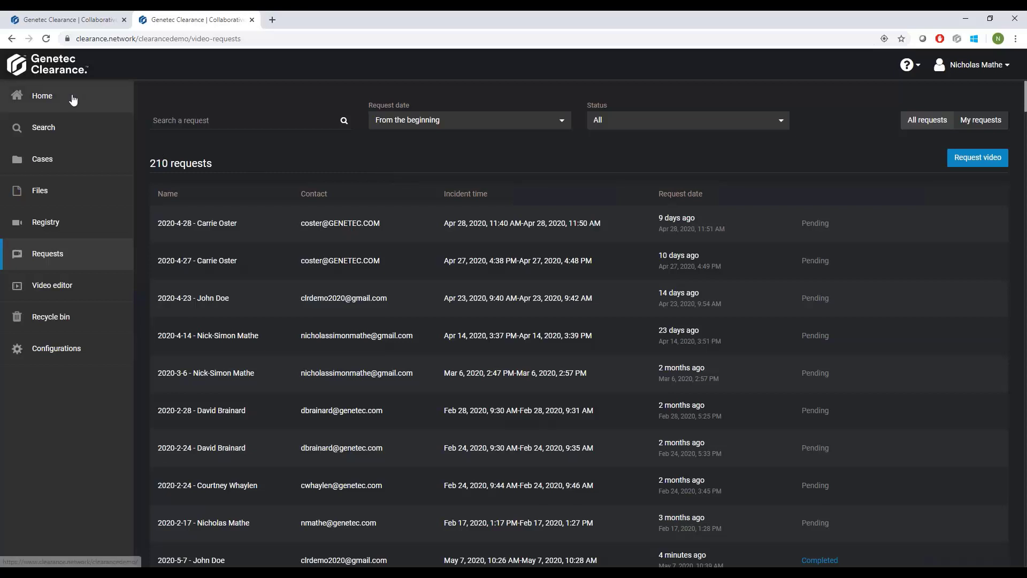